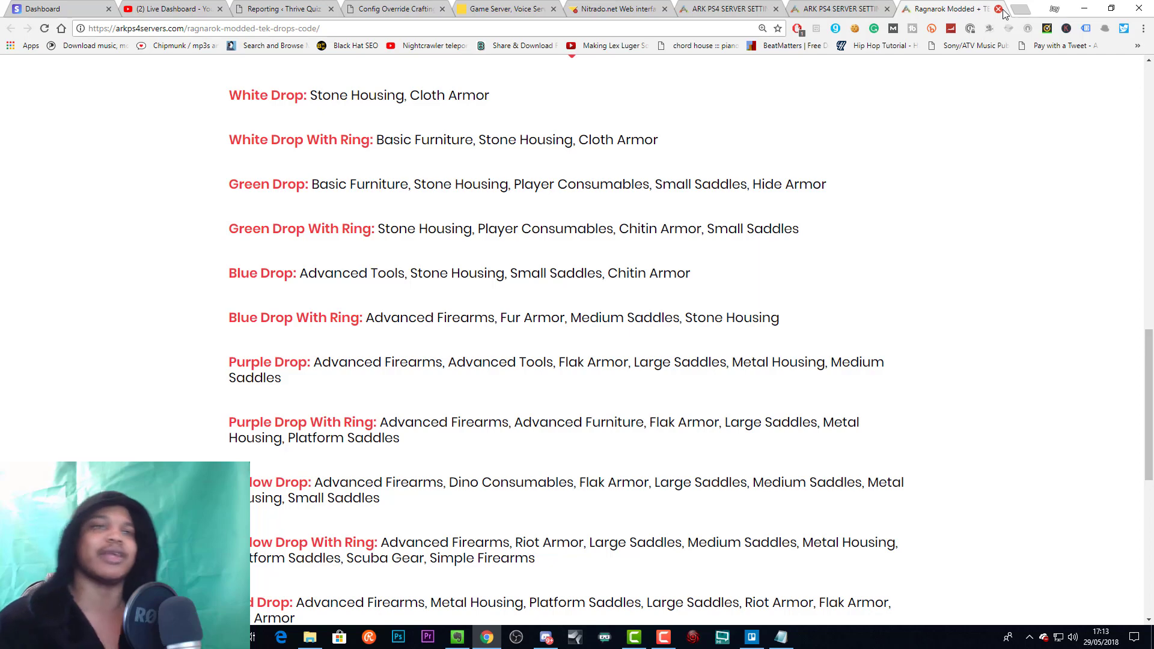
Step: Close the Ragnarok drops code page and look over the modded loot drop section of the server settings codes page
{"action": "left_click", "coordinate": [999, 9]}
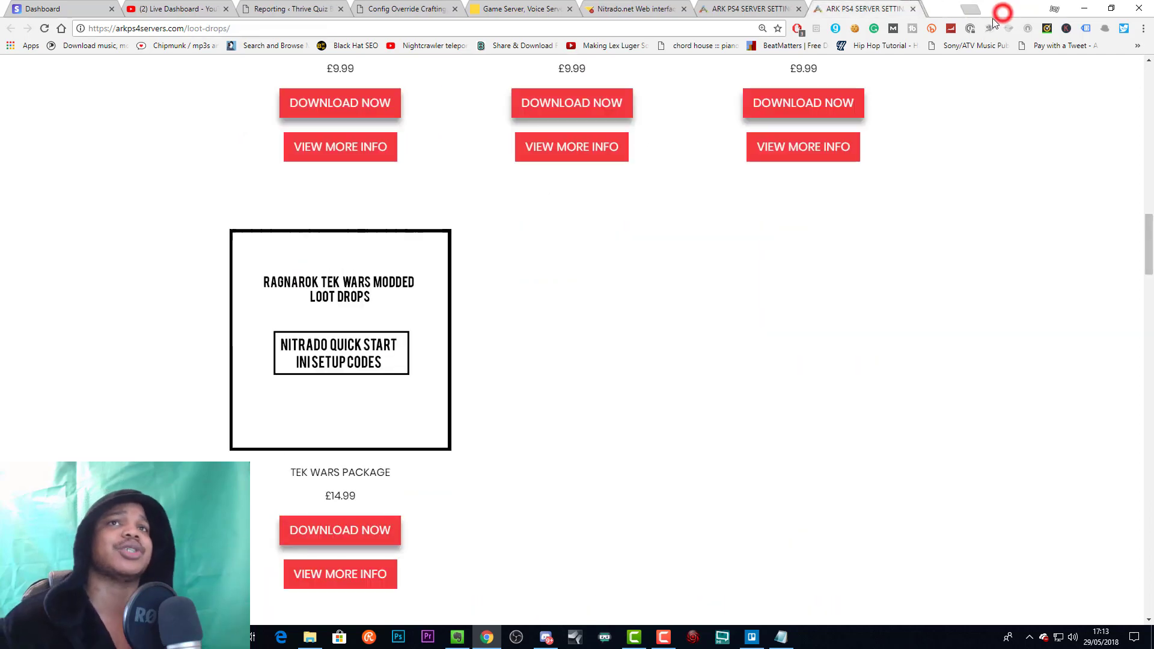
{"action": "left_click", "coordinate": [755, 9]}
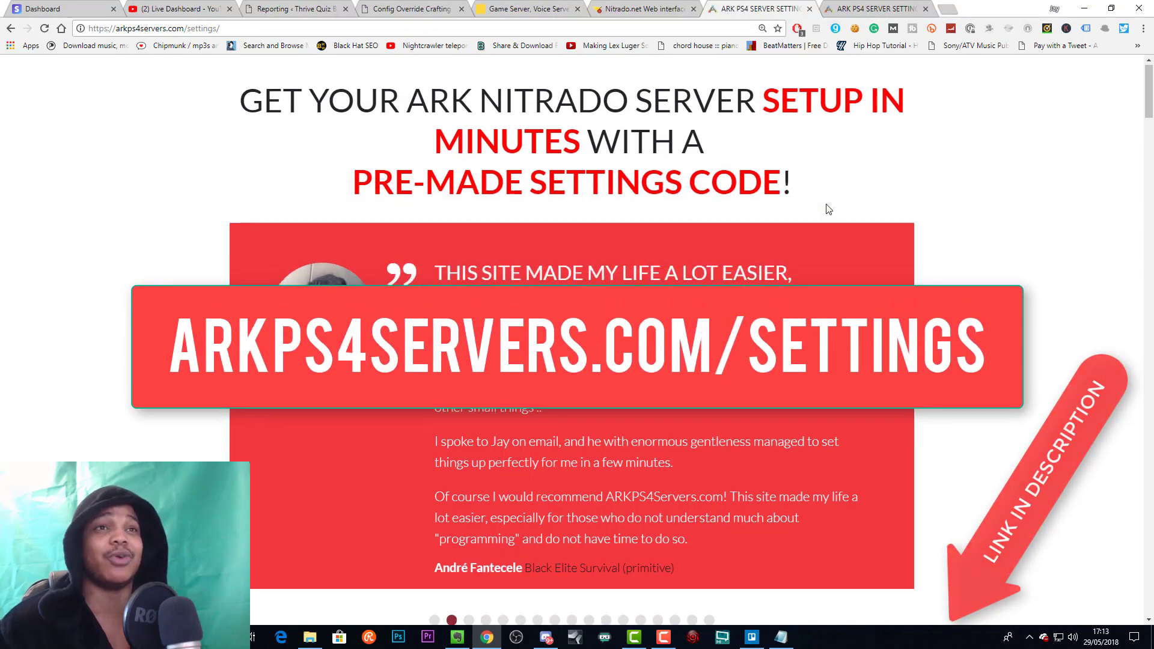
{"action": "scroll", "coordinate": [950, 239], "scroll_direction": "down", "scroll_amount": 5}
{"action": "scroll", "coordinate": [979, 208], "scroll_direction": "down", "scroll_amount": 15}
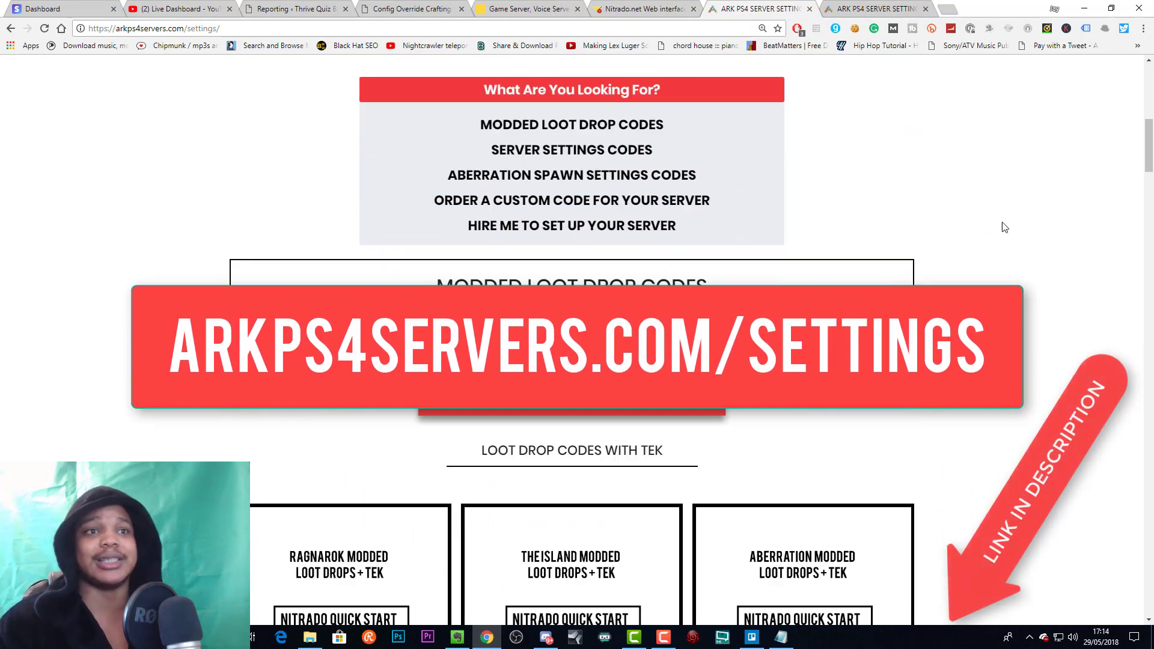
{"action": "scroll", "coordinate": [956, 259], "scroll_direction": "down", "scroll_amount": 6}
{"action": "scroll", "coordinate": [956, 258], "scroll_direction": "up", "scroll_amount": 18}
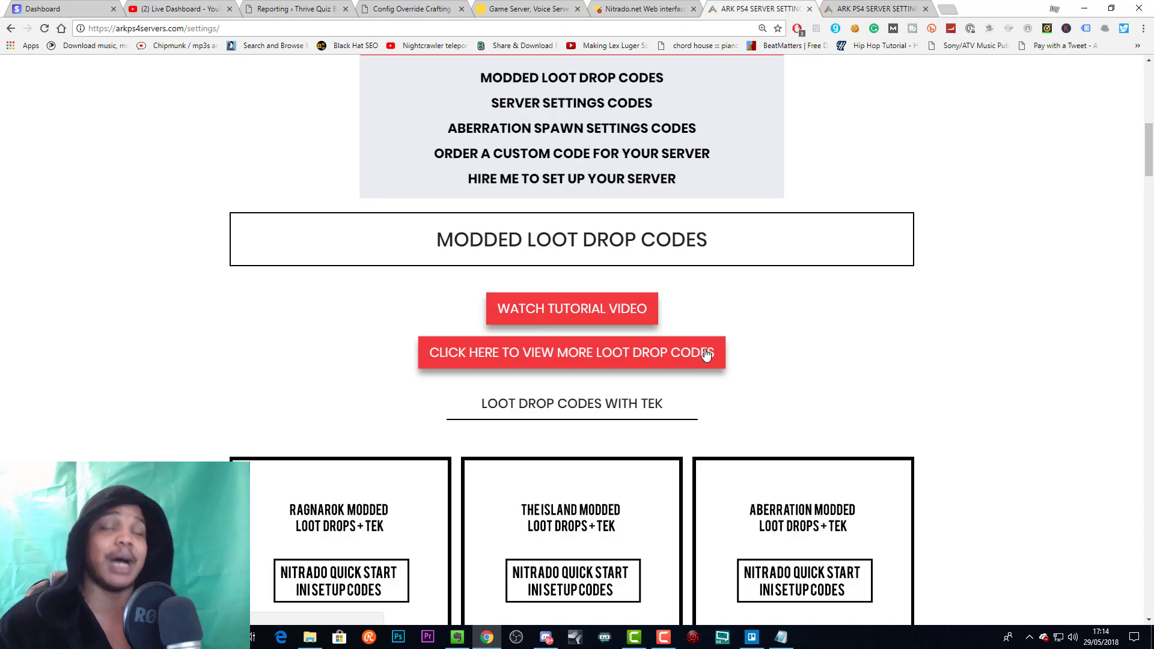
Step: Look through the Ragnarok and Aberration code packages and the testimonials on the loot drops page
{"action": "left_click", "coordinate": [875, 9]}
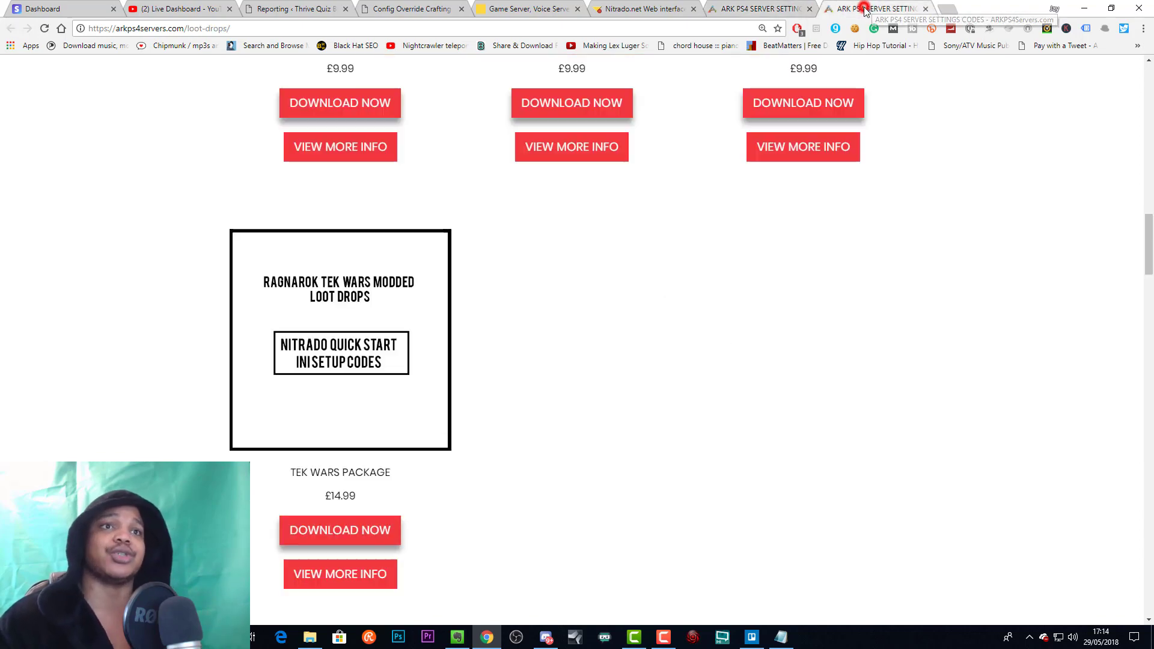
{"action": "scroll", "coordinate": [626, 304], "scroll_direction": "up", "scroll_amount": 2}
{"action": "scroll", "coordinate": [625, 304], "scroll_direction": "down", "scroll_amount": 18}
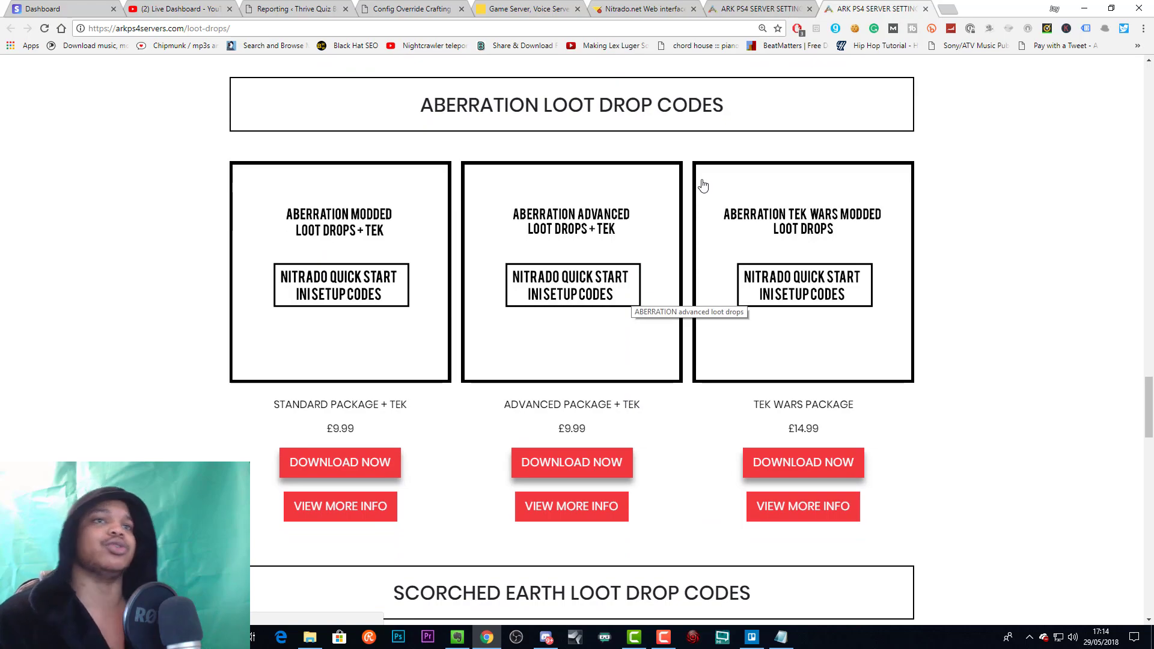
{"action": "scroll", "coordinate": [703, 185], "scroll_direction": "up", "scroll_amount": 15}
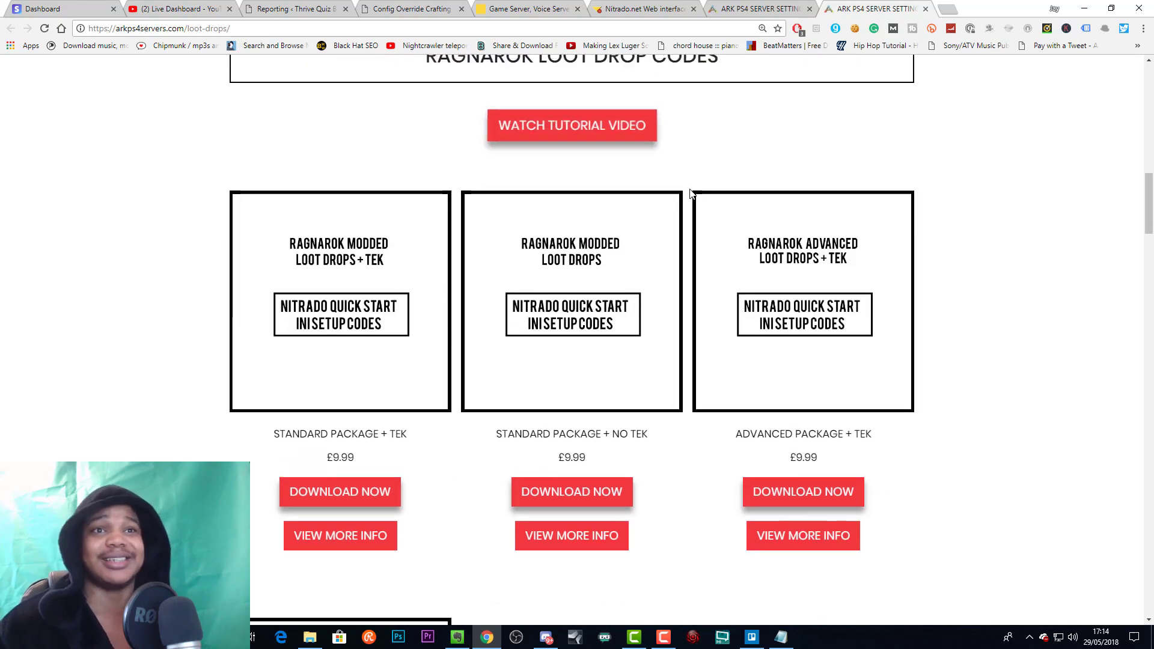
{"action": "scroll", "coordinate": [692, 194], "scroll_direction": "up", "scroll_amount": 15}
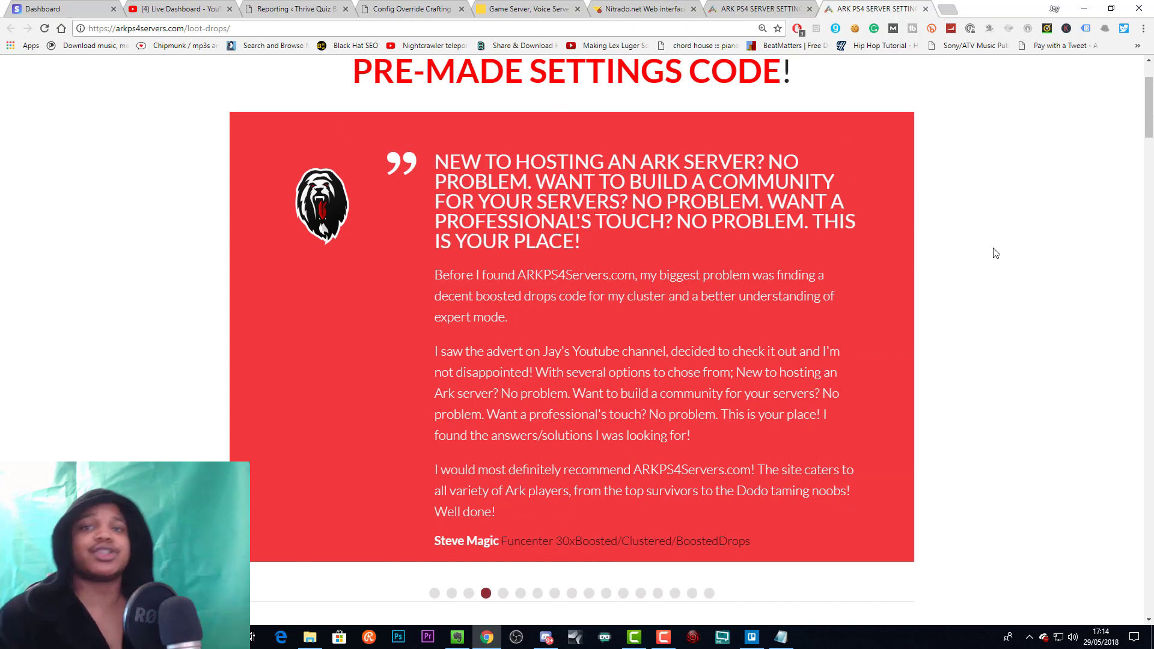
{"action": "scroll", "coordinate": [980, 271], "scroll_direction": "up", "scroll_amount": 2}
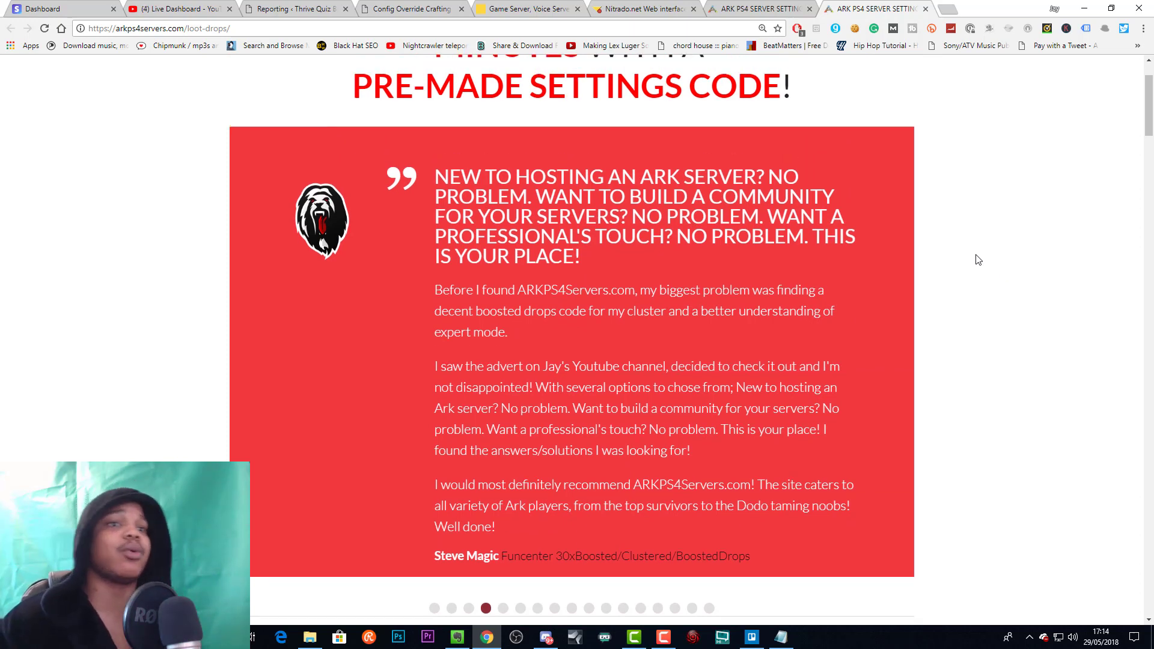
Step: Open beaconapp.cc in a new browser tab
{"action": "left_click", "coordinate": [949, 10]}
{"action": "type", "text": "be"}
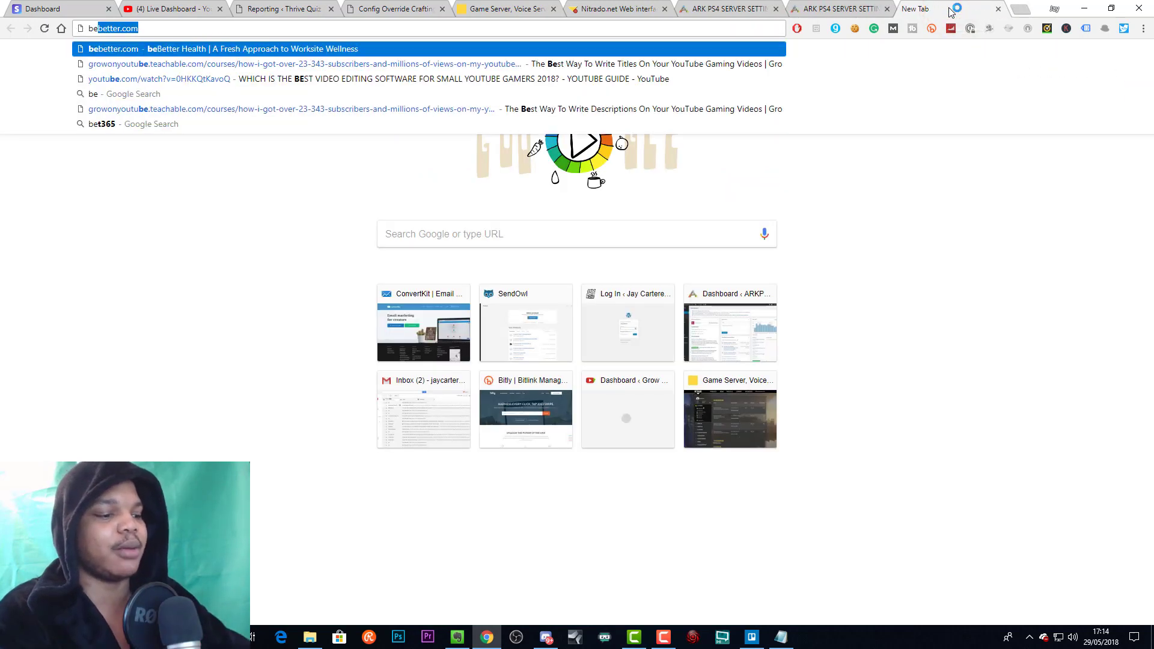
{"action": "type", "text": "aconapp.c"}
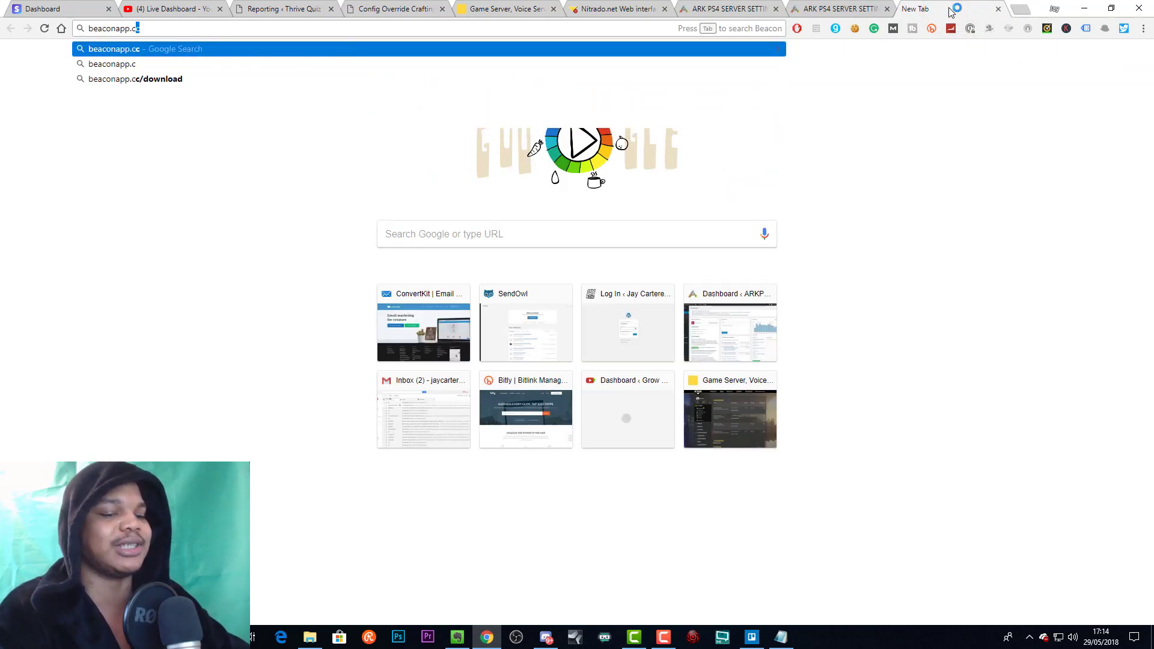
{"action": "key", "text": "Return"}
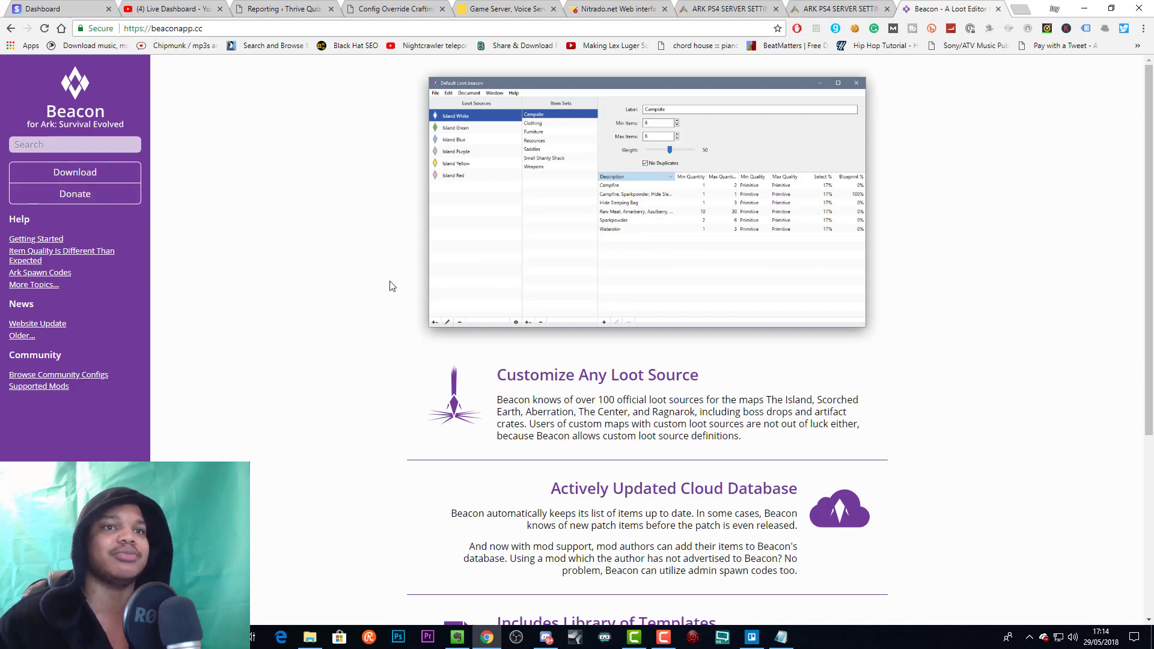
Step: Read through the feature overview on the Beacon home page and go to its download page
{"action": "scroll", "coordinate": [390, 283], "scroll_direction": "down", "scroll_amount": 5}
{"action": "scroll", "coordinate": [389, 285], "scroll_direction": "up", "scroll_amount": 5}
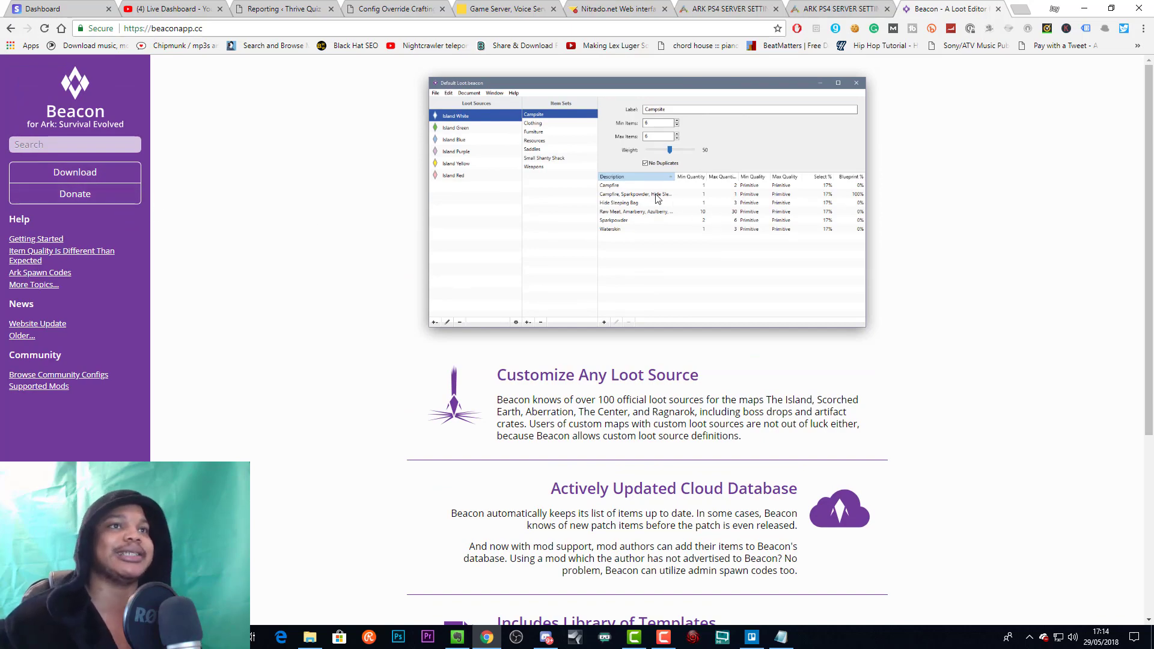
{"action": "scroll", "coordinate": [634, 297], "scroll_direction": "down", "scroll_amount": 4}
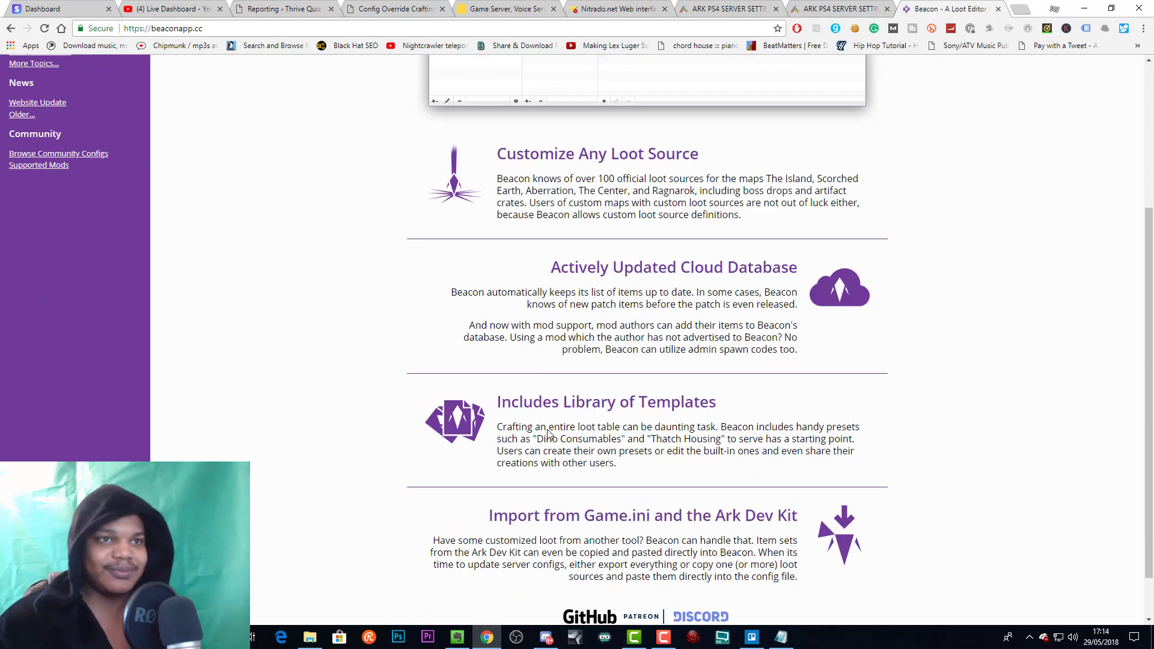
{"action": "scroll", "coordinate": [529, 289], "scroll_direction": "up", "scroll_amount": 4}
{"action": "scroll", "coordinate": [530, 289], "scroll_direction": "down", "scroll_amount": 5}
{"action": "scroll", "coordinate": [507, 305], "scroll_direction": "up", "scroll_amount": 5}
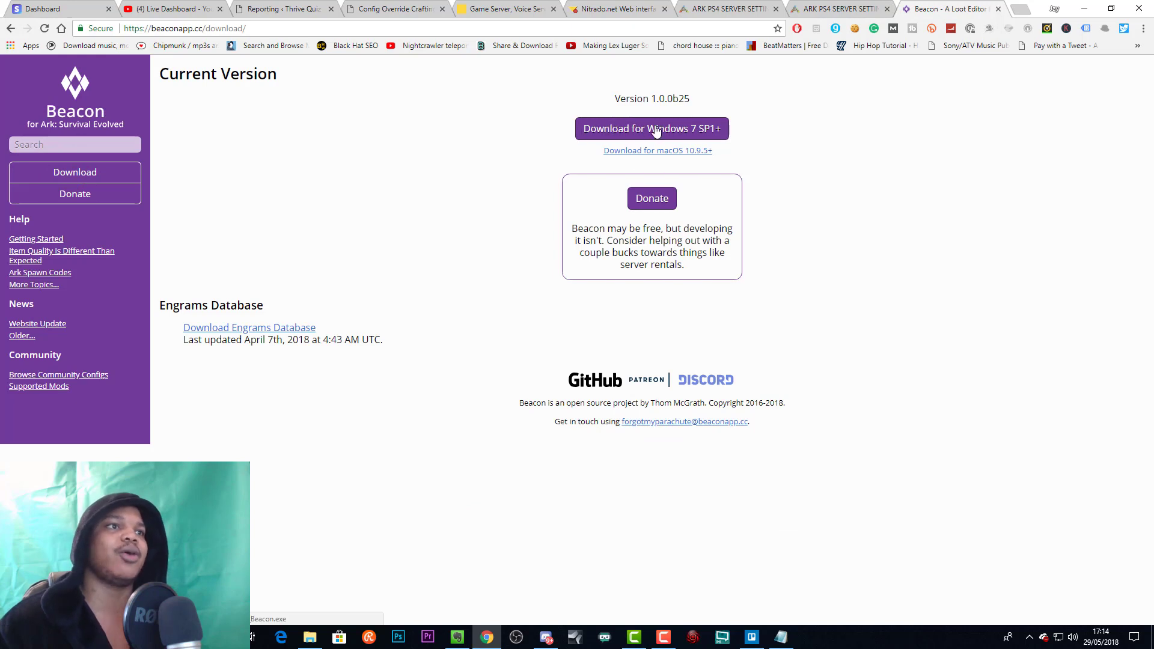
Step: Switch to the Beacon desktop app and move its Document Setup dialog aside
{"action": "key", "text": "super+s"}
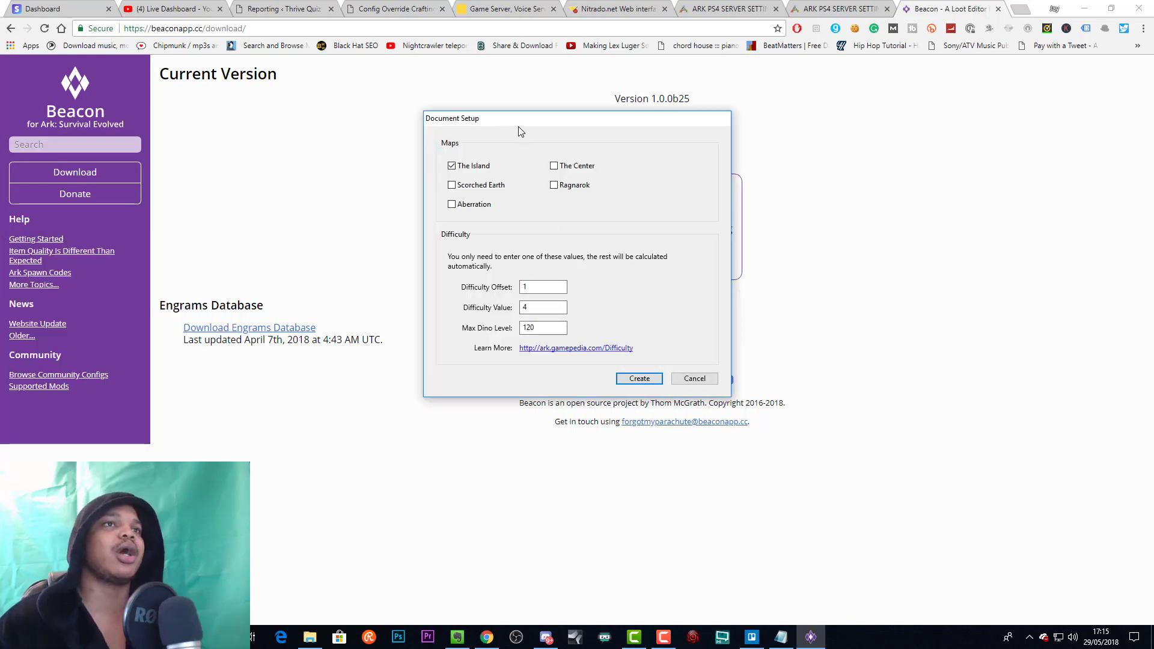
{"action": "left_click_drag", "start_coordinate": [535, 123], "coordinate": [463, 100]}
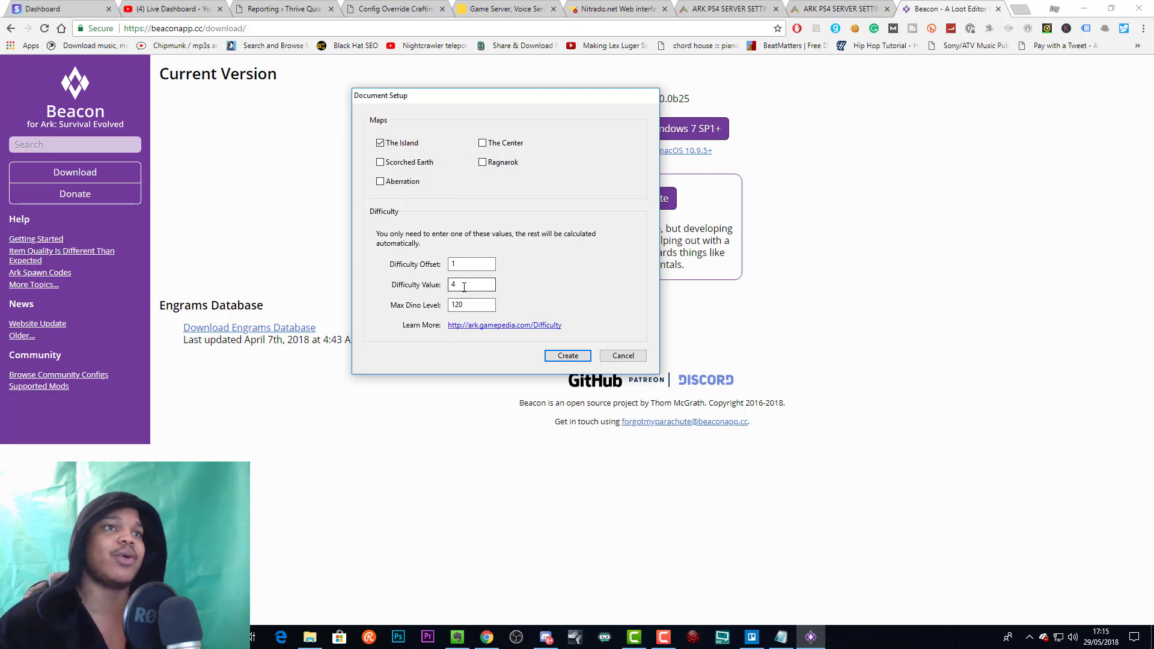
Step: Set the max dino level to 150 in the document setup
{"action": "double_click", "coordinate": [471, 305]}
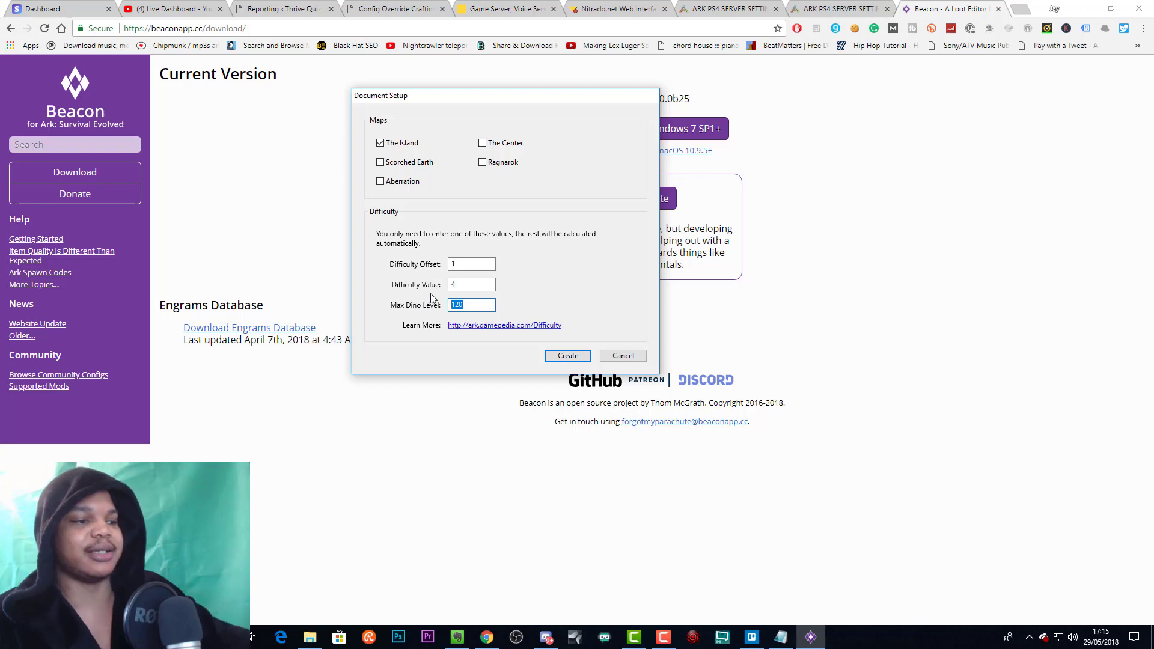
{"action": "type", "text": "150"}
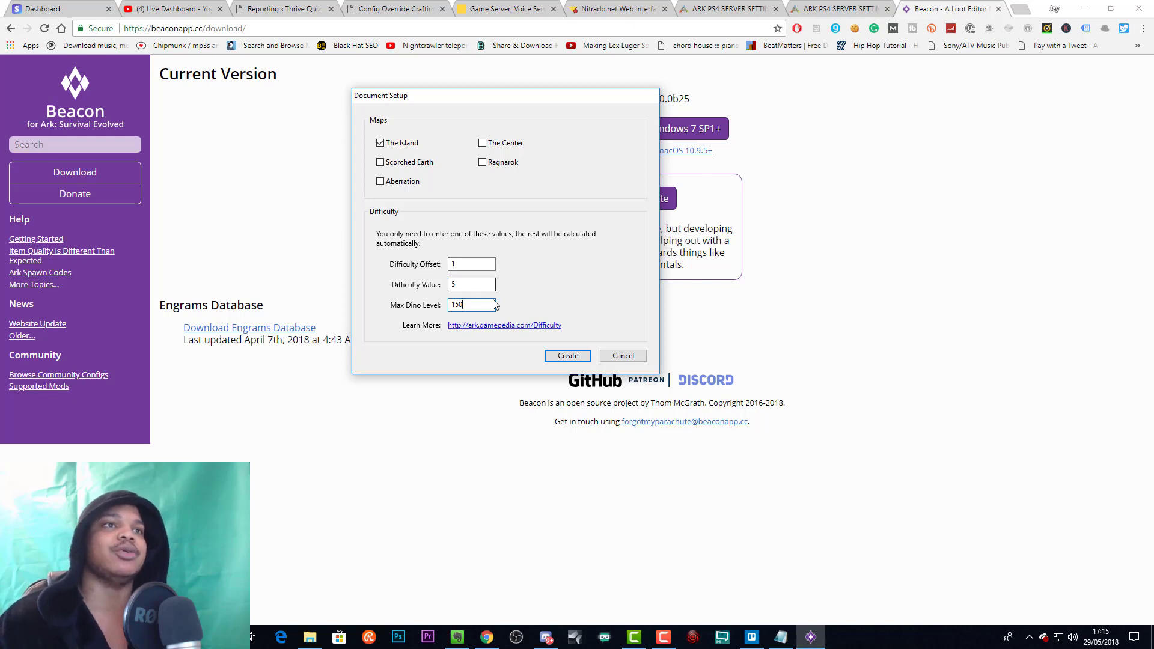
{"action": "left_click", "coordinate": [475, 303]}
{"action": "left_click", "coordinate": [547, 304]}
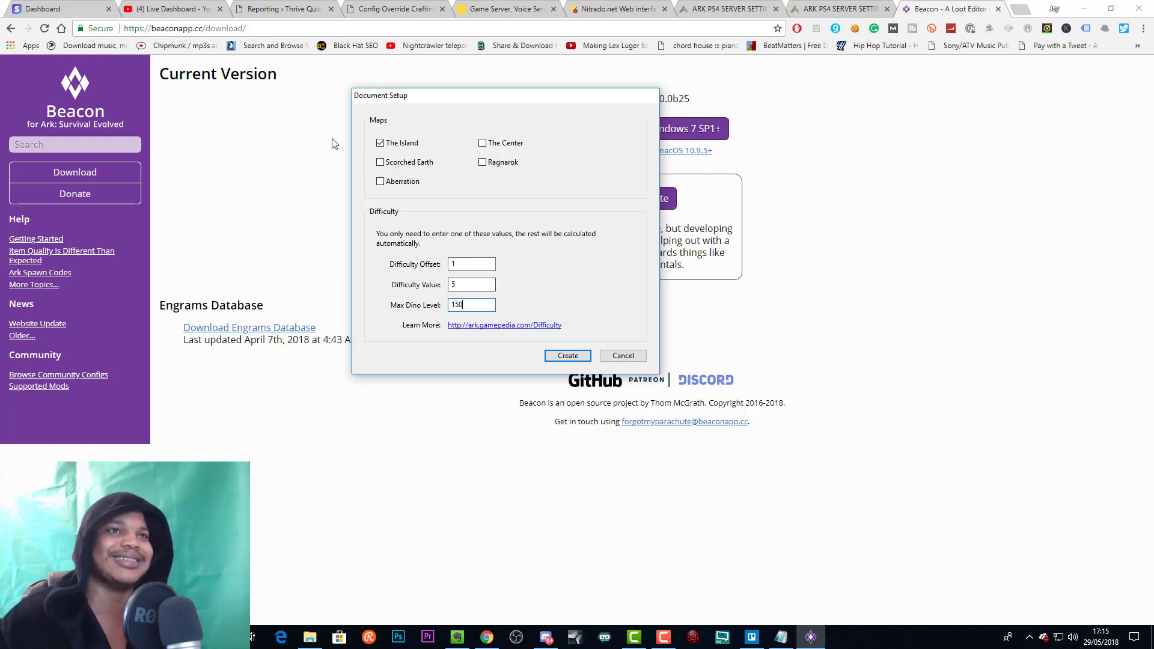
Step: Try Ragnarok instead of The Island as the document's map
{"action": "left_click", "coordinate": [380, 144]}
{"action": "left_click", "coordinate": [482, 161]}
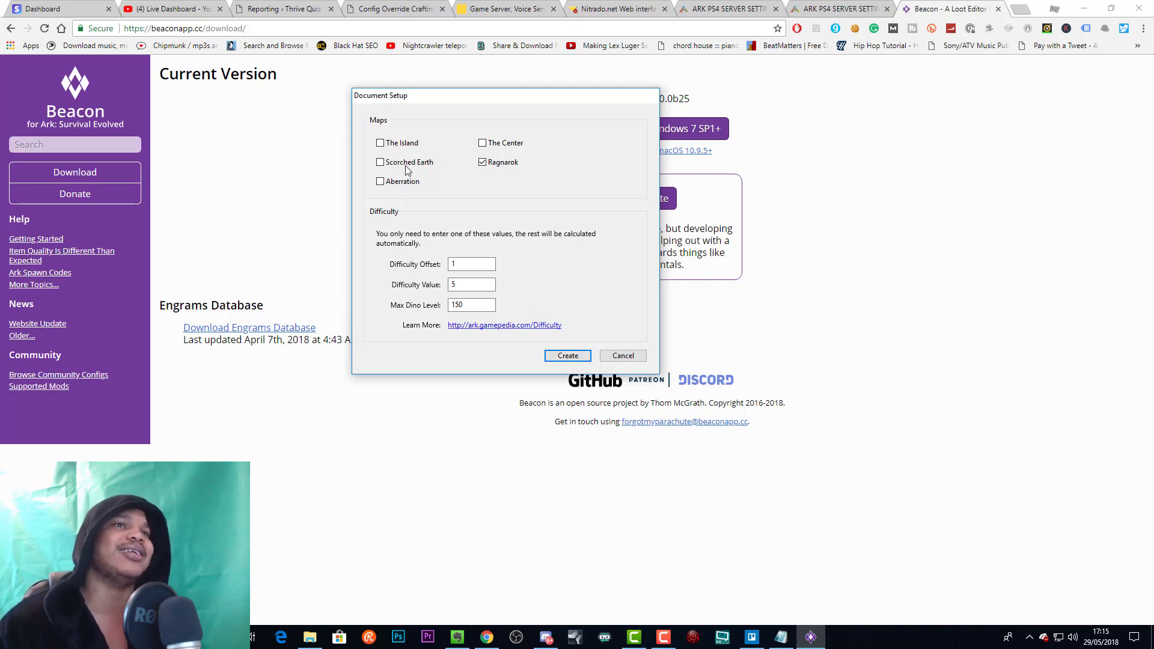
{"action": "left_click", "coordinate": [482, 163]}
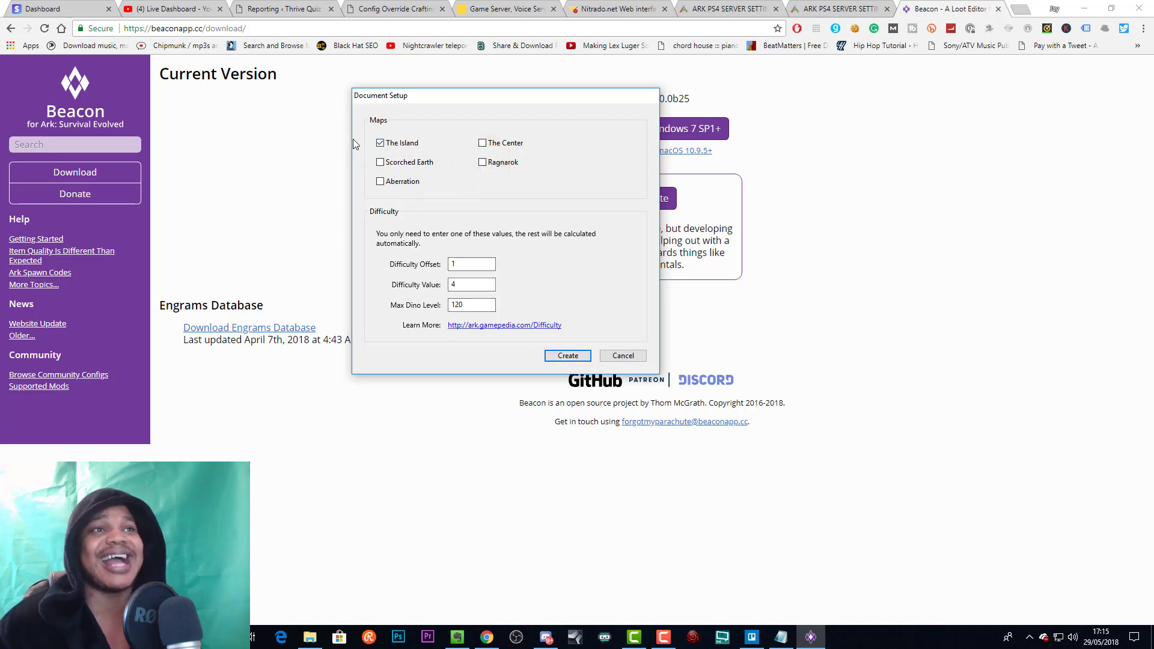
Step: Create the new document with The Island as its only map and reposition its window
{"action": "left_click", "coordinate": [380, 142]}
{"action": "left_click", "coordinate": [380, 143]}
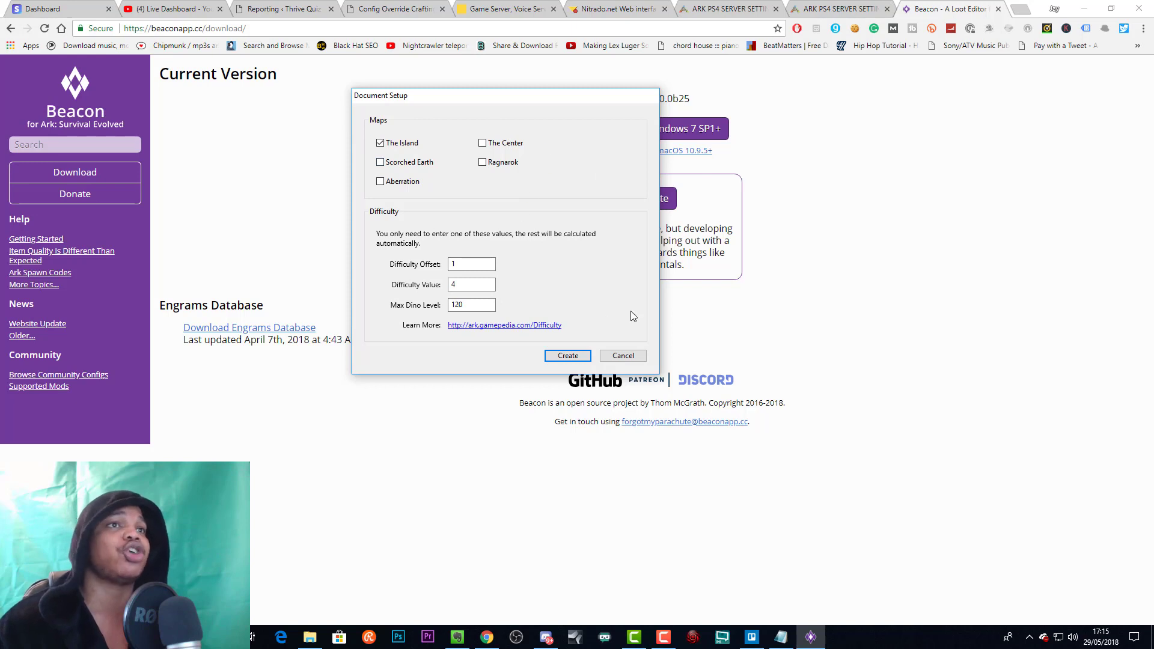
{"action": "left_click", "coordinate": [566, 357]}
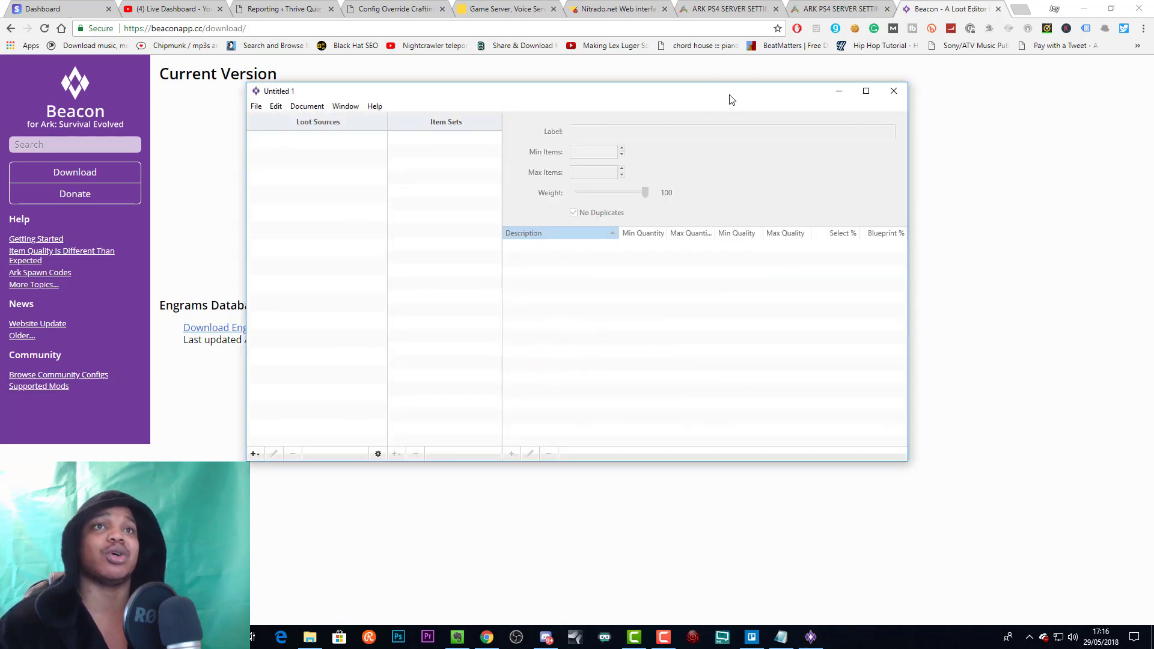
{"action": "left_click_drag", "start_coordinate": [732, 100], "coordinate": [725, 126]}
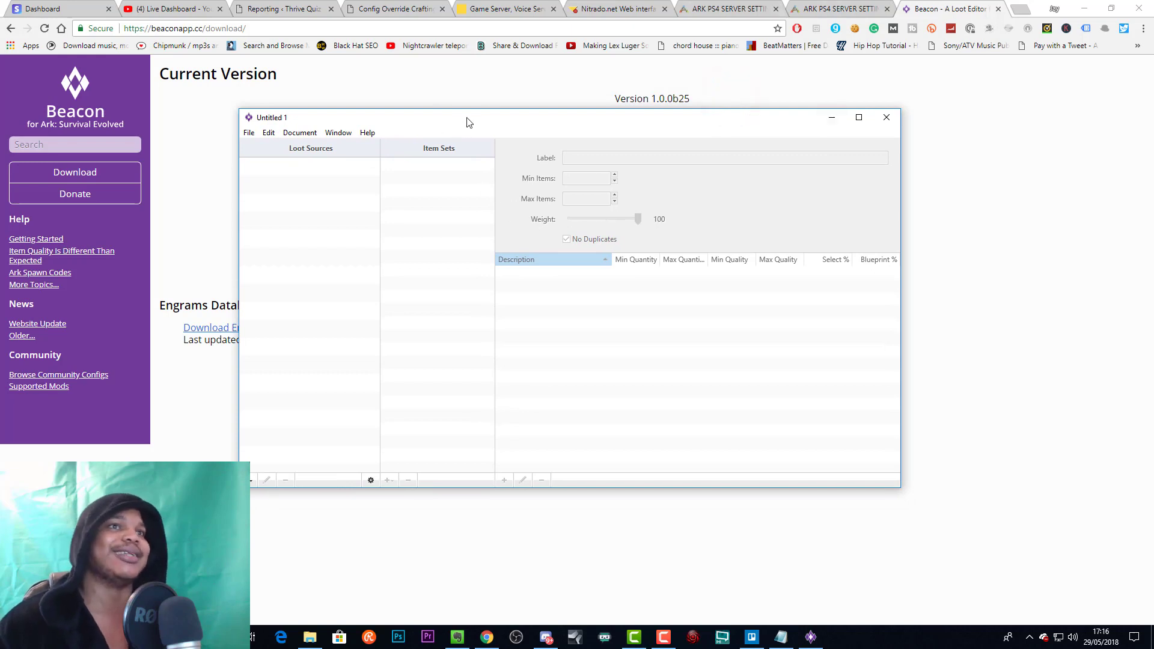
{"action": "left_click_drag", "start_coordinate": [489, 116], "coordinate": [437, 86]}
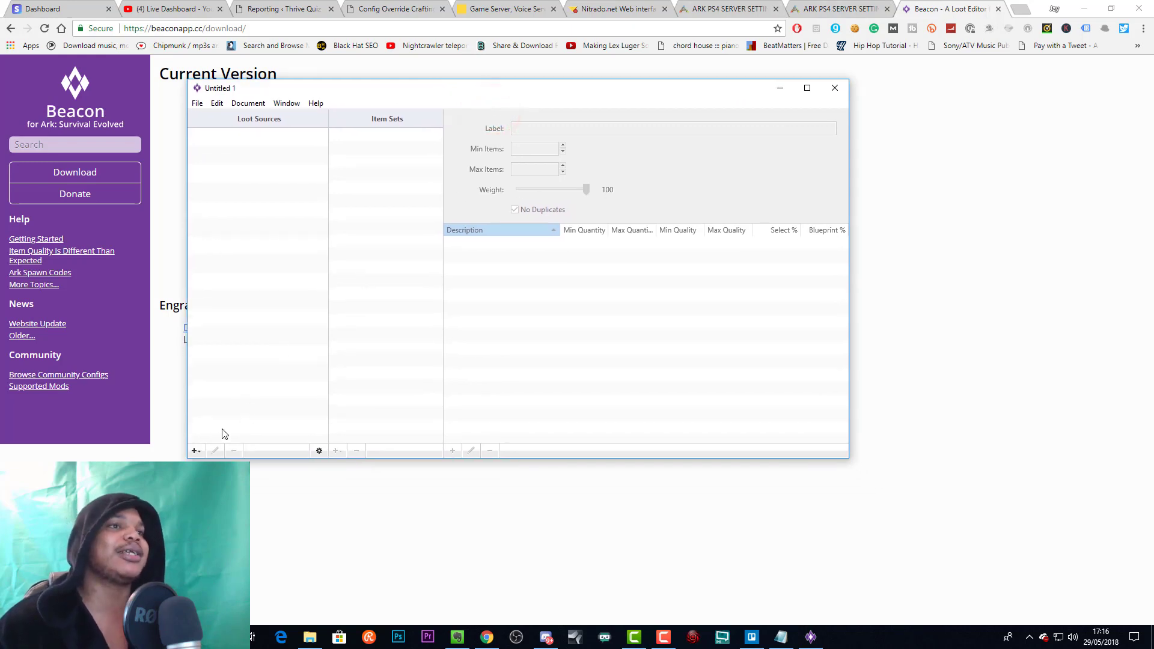
Step: Add Island Red Bonus as a loot source in the new document
{"action": "left_click", "coordinate": [196, 451]}
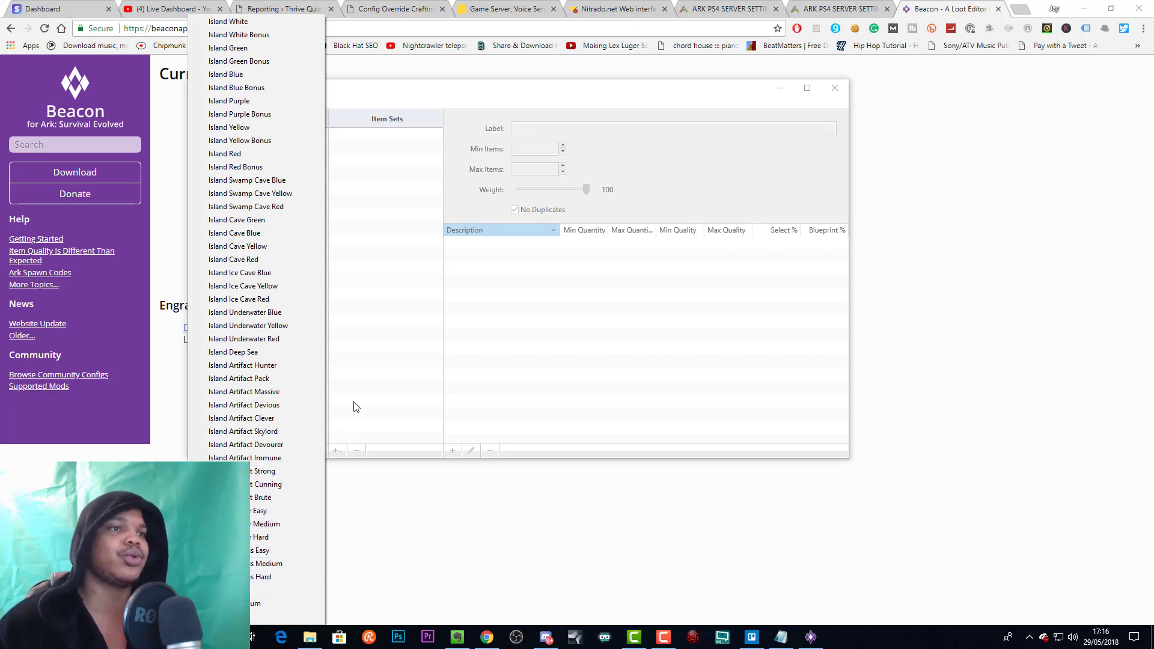
{"action": "left_click", "coordinate": [361, 368]}
{"action": "left_click", "coordinate": [193, 451]}
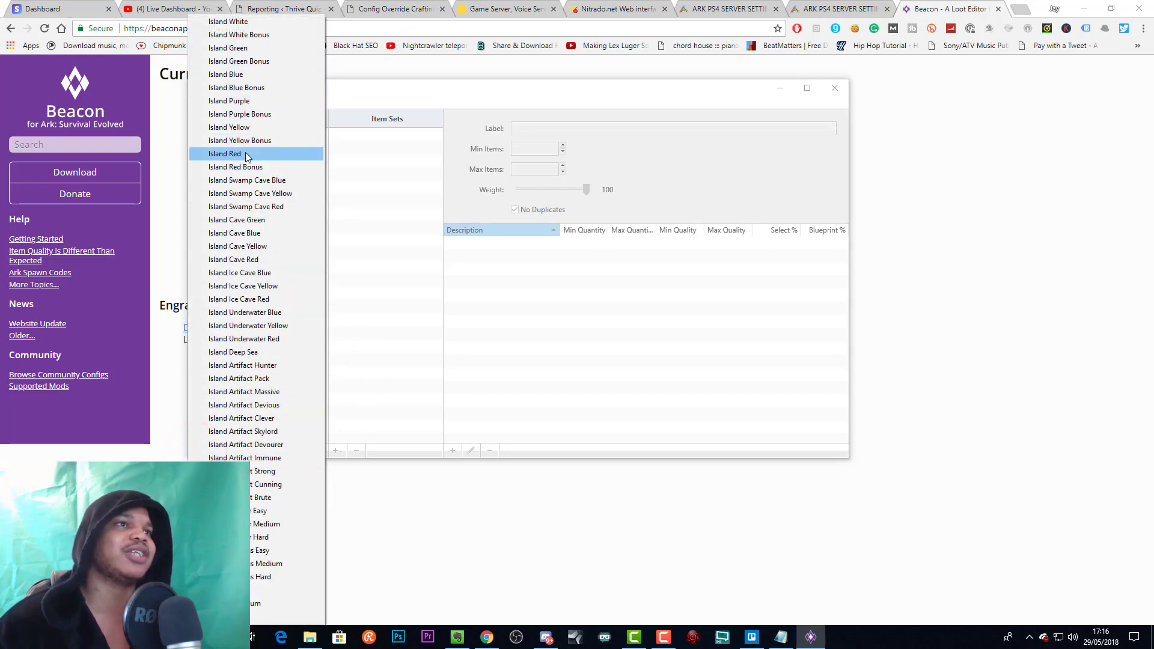
{"action": "left_click", "coordinate": [247, 166]}
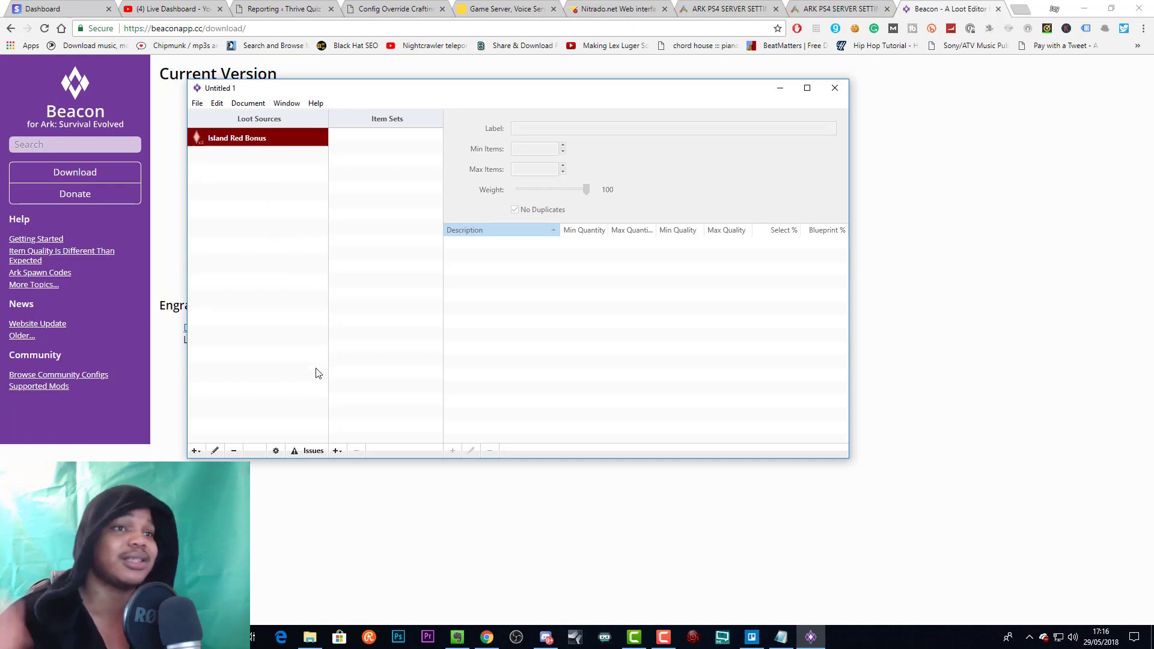
Step: Add the Element and Tek Armor preset item sets to the Island Red Bonus loot source
{"action": "left_click", "coordinate": [338, 452]}
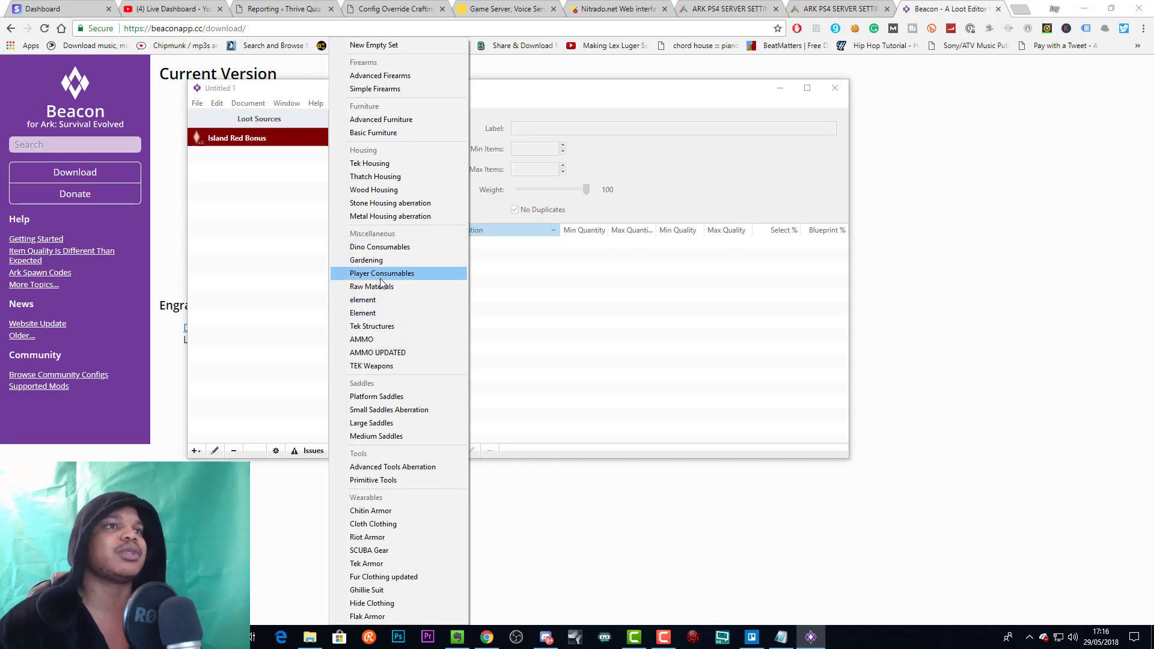
{"action": "left_click", "coordinate": [367, 315]}
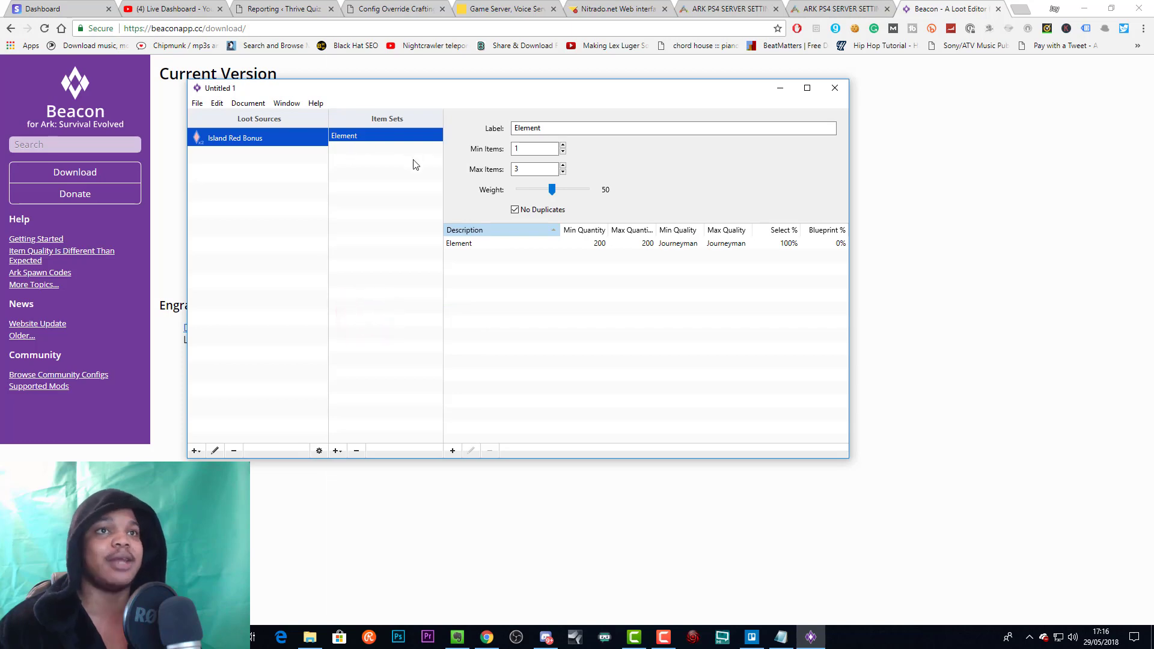
{"action": "left_click", "coordinate": [342, 451]}
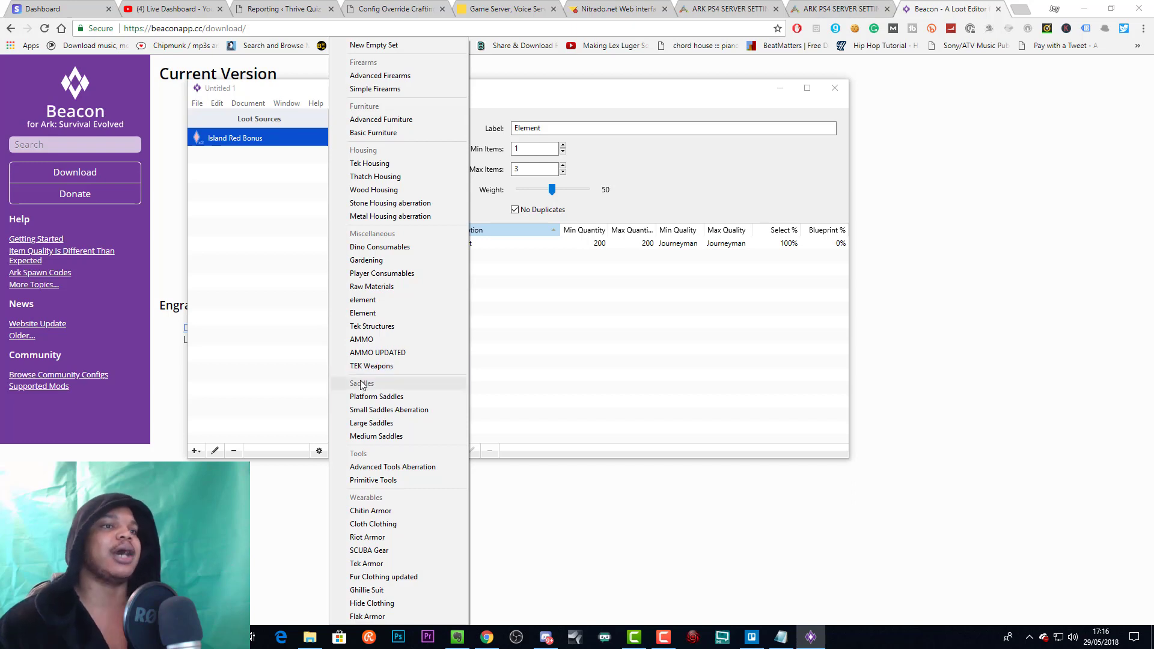
{"action": "left_click", "coordinate": [371, 566]}
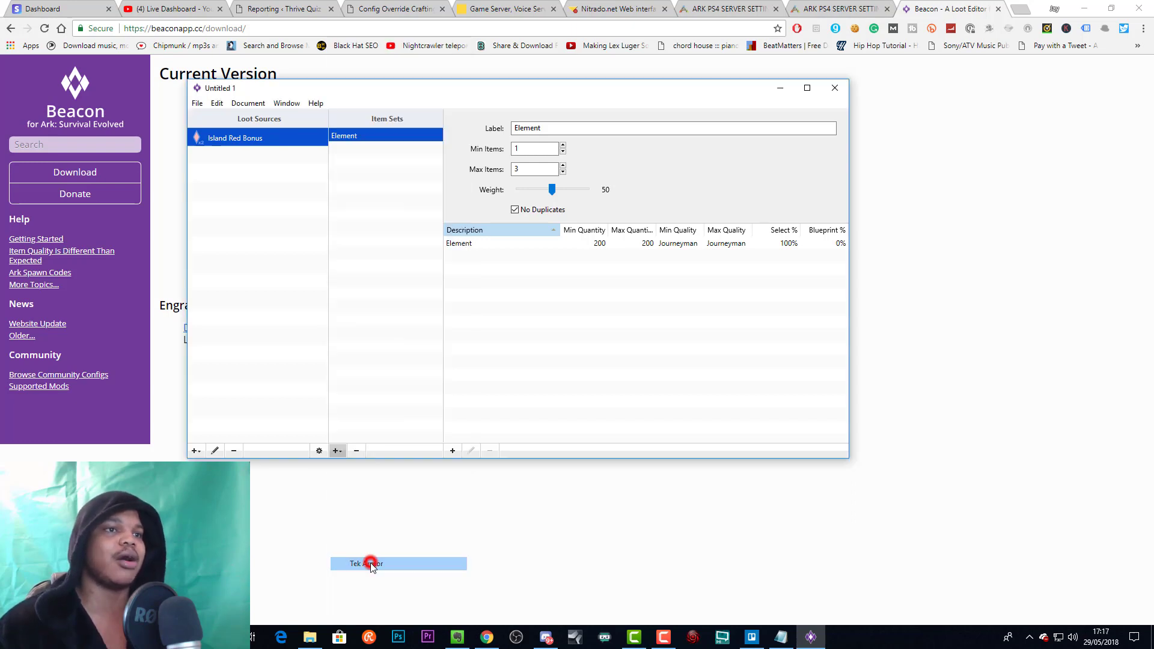
{"action": "left_click", "coordinate": [354, 207]}
{"action": "left_click", "coordinate": [337, 451]}
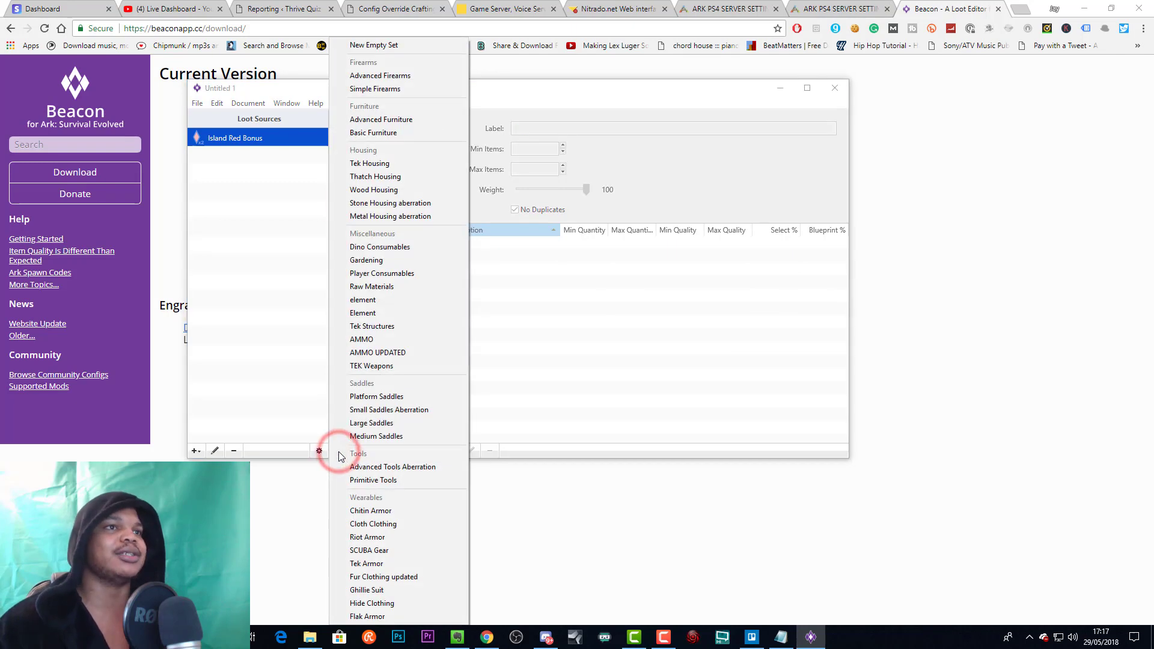
{"action": "left_click", "coordinate": [306, 402]}
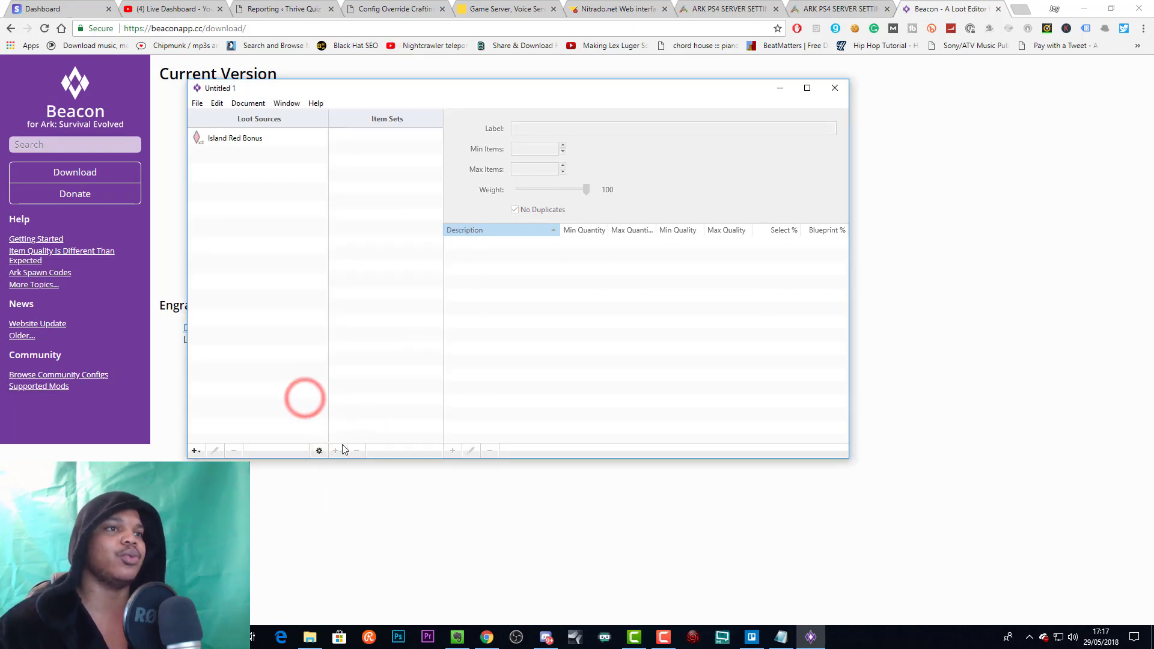
Step: Add a new empty item set to the Island Red Bonus loot source and label it "Tek element"
{"action": "left_click", "coordinate": [373, 201]}
{"action": "left_click", "coordinate": [241, 137]}
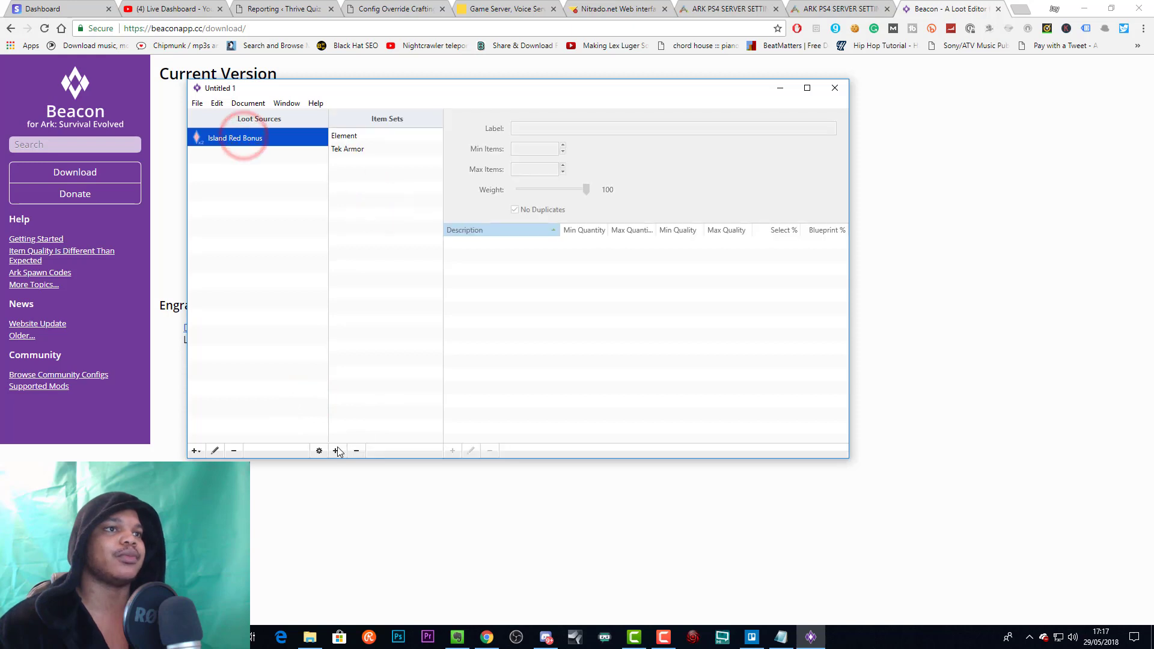
{"action": "left_click", "coordinate": [337, 451]}
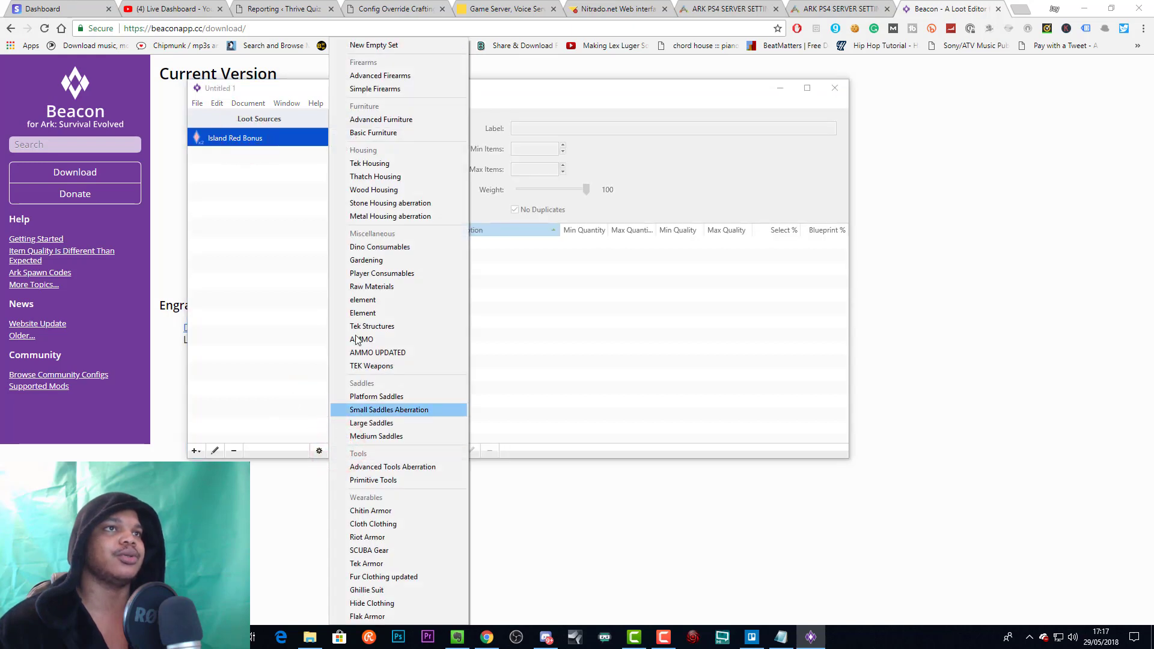
{"action": "left_click", "coordinate": [377, 46]}
{"action": "triple_click", "coordinate": [572, 128]}
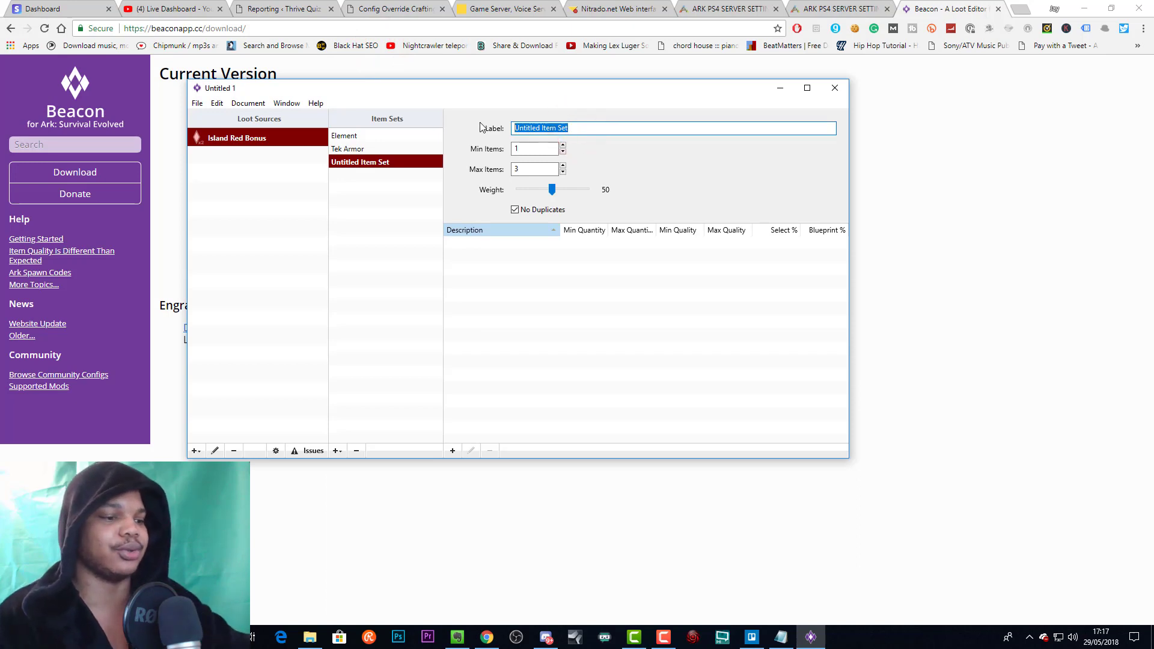
{"action": "type", "text": "Tek e"}
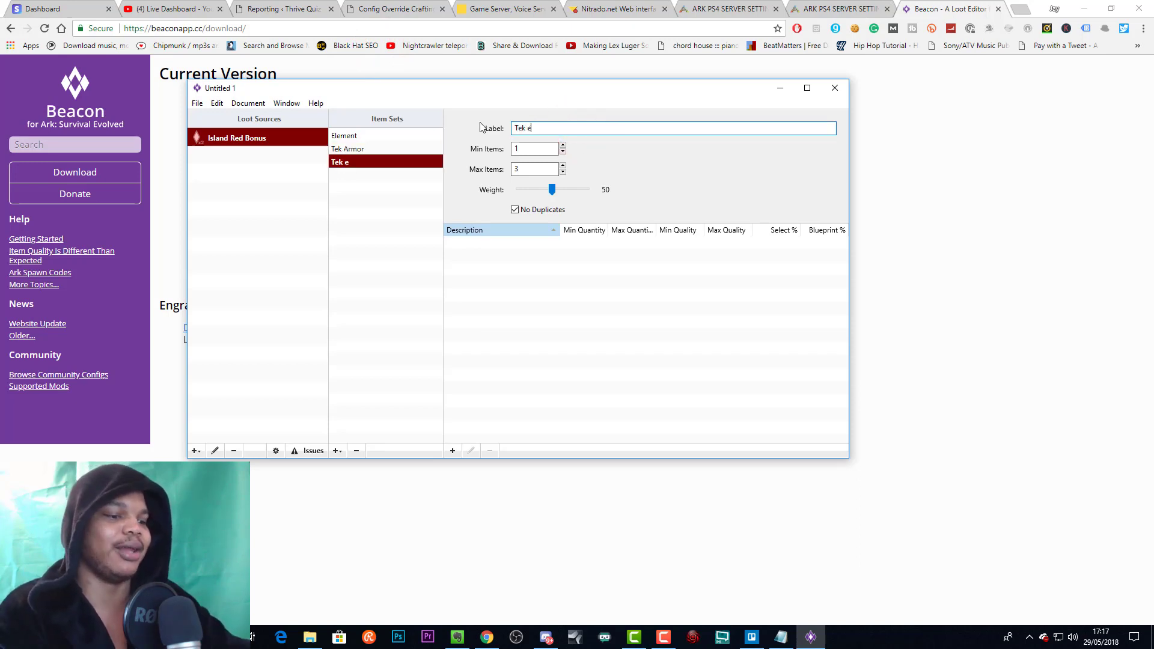
{"action": "type", "text": "lement"}
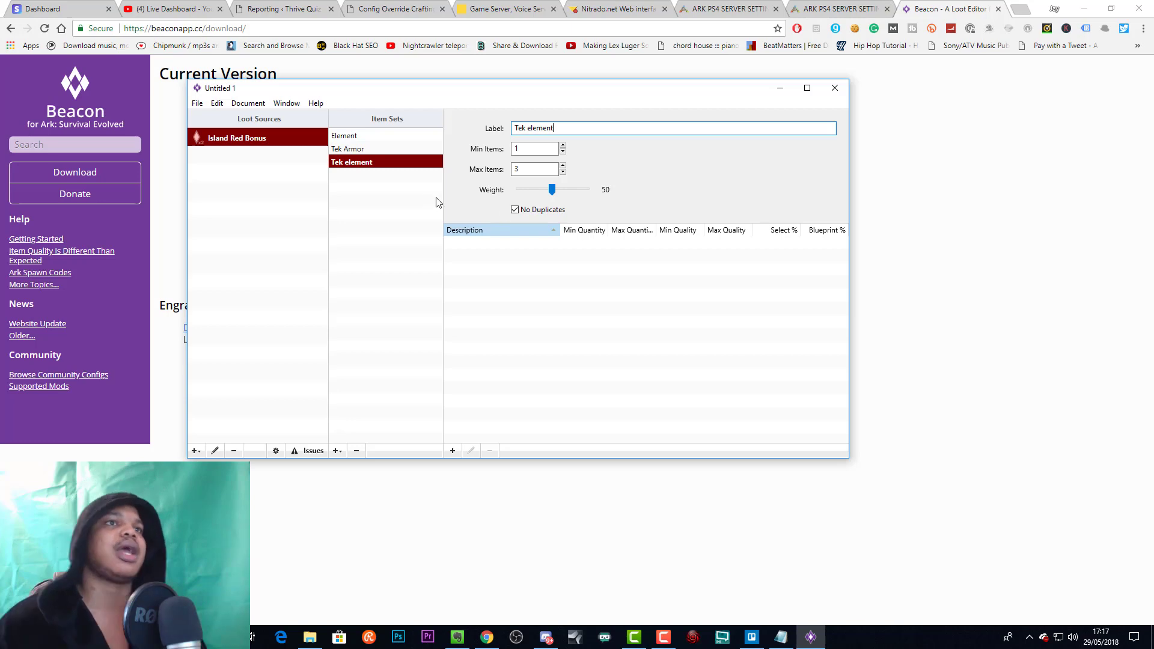
Step: Start an Element entry in the Tek element set with minimum and maximum quantity 100 and a 0% blueprint chance
{"action": "left_click", "coordinate": [452, 451]}
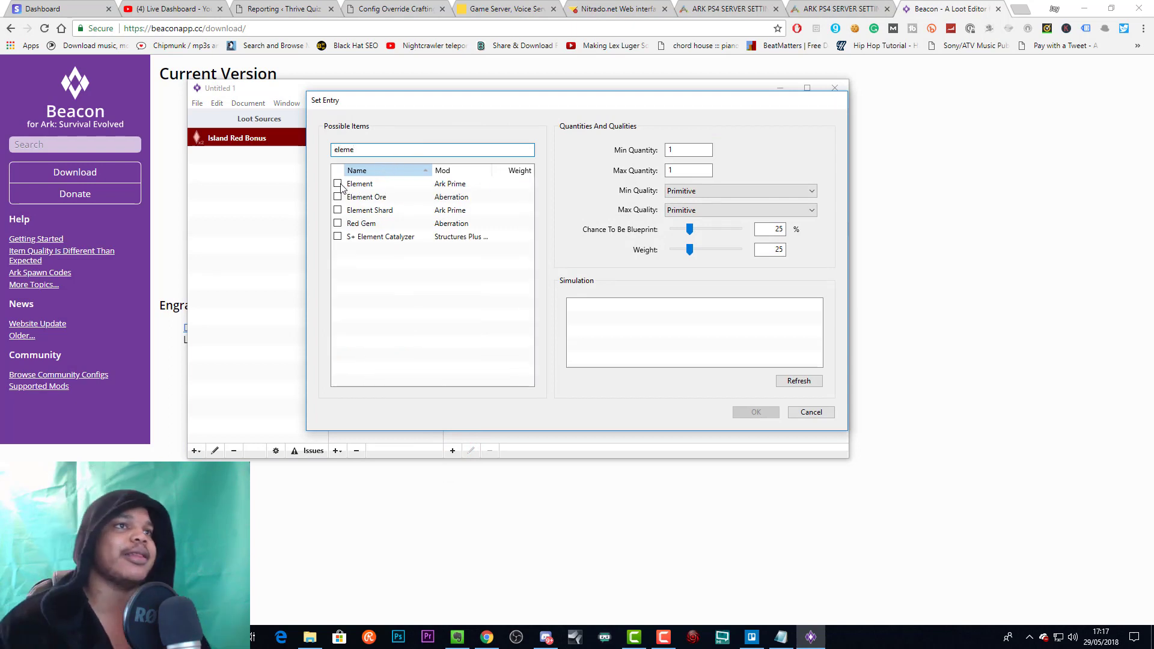
{"action": "left_click", "coordinate": [337, 183]}
{"action": "left_click", "coordinate": [681, 150]}
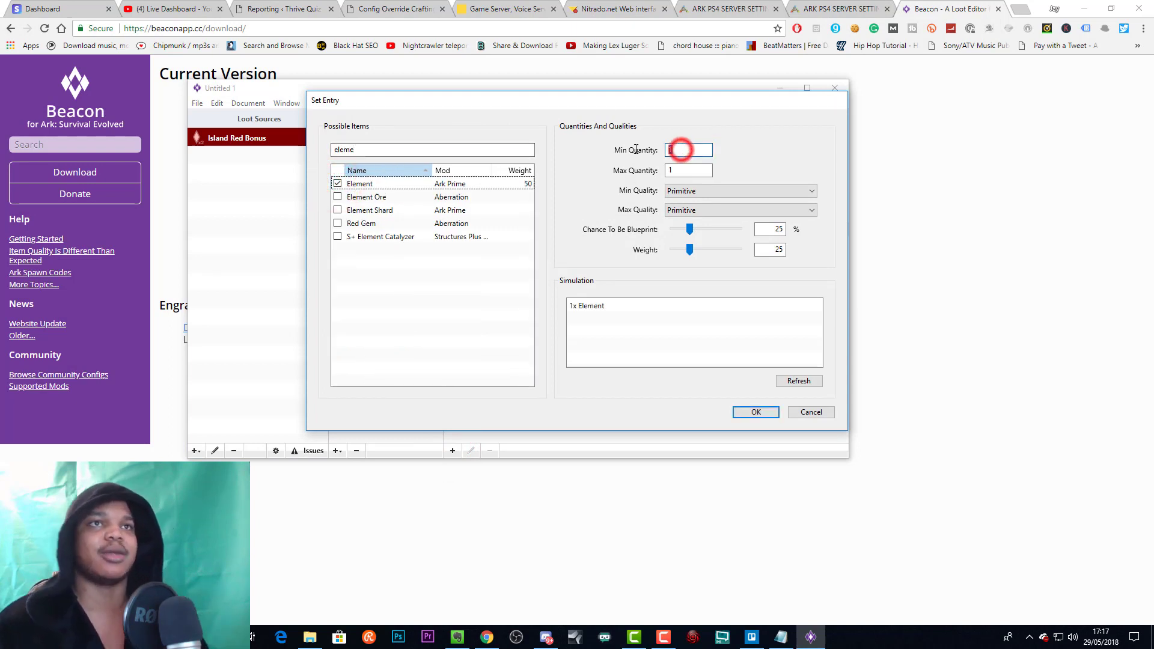
{"action": "type", "text": "10"}
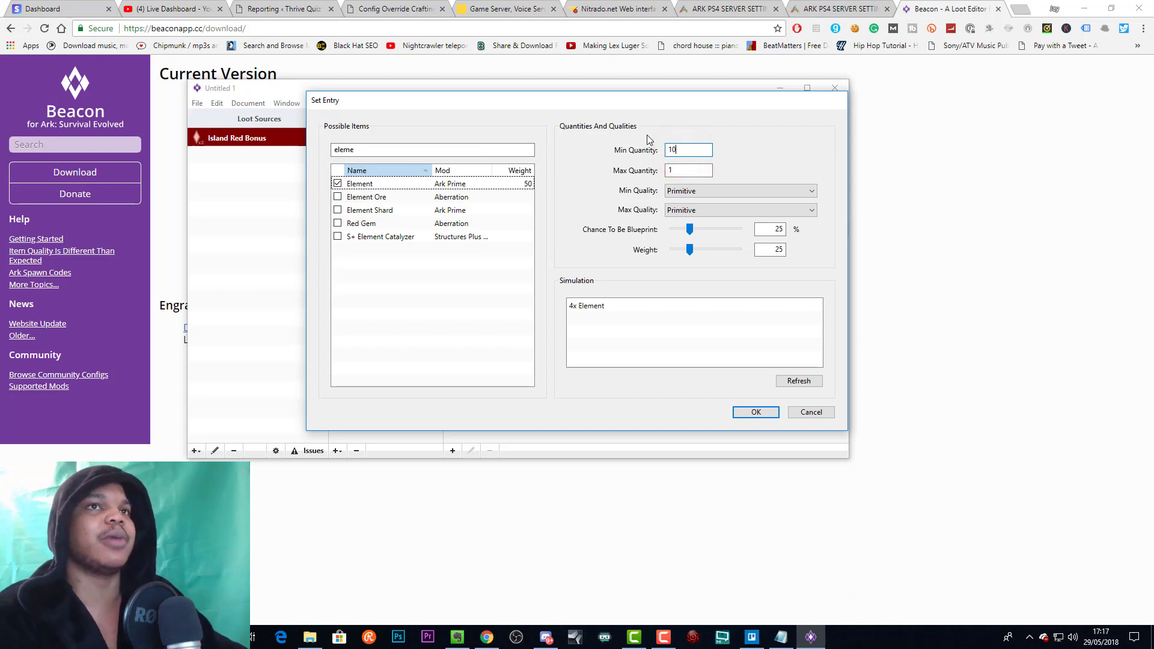
{"action": "type", "text": "0"}
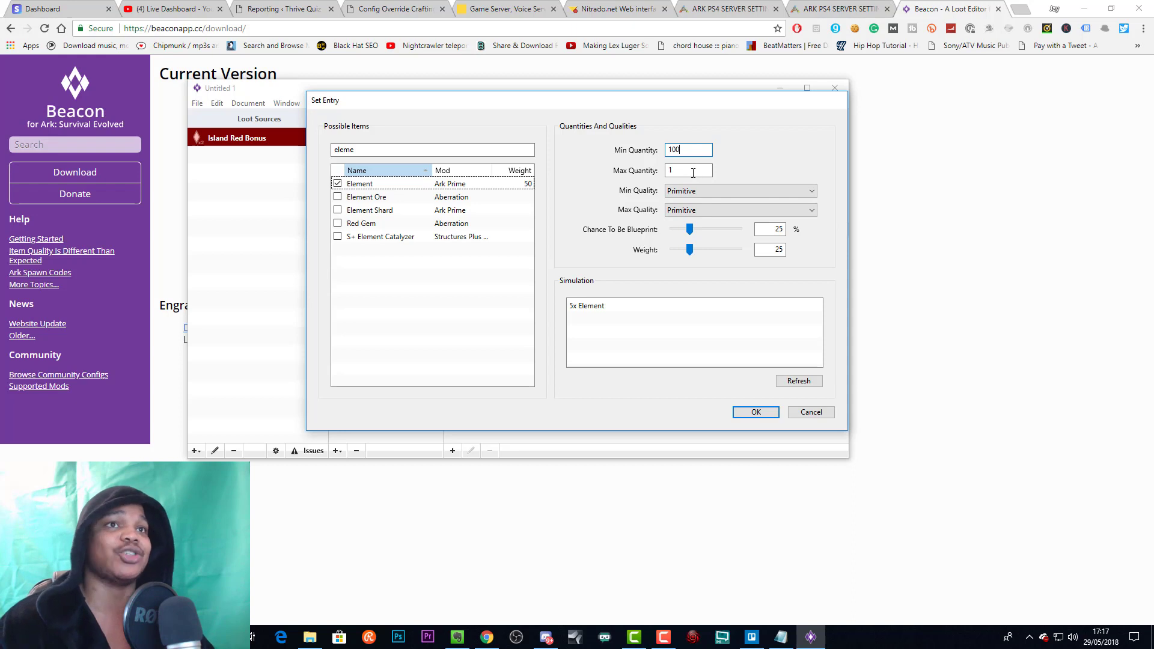
{"action": "left_click", "coordinate": [691, 171]}
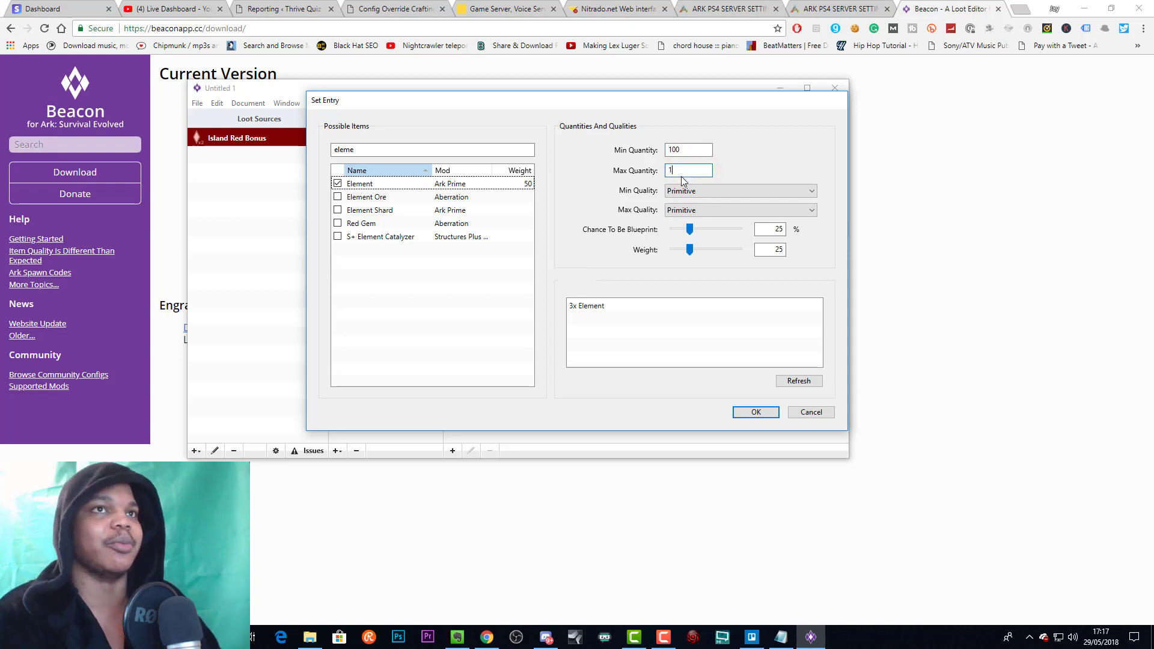
{"action": "type", "text": "00"}
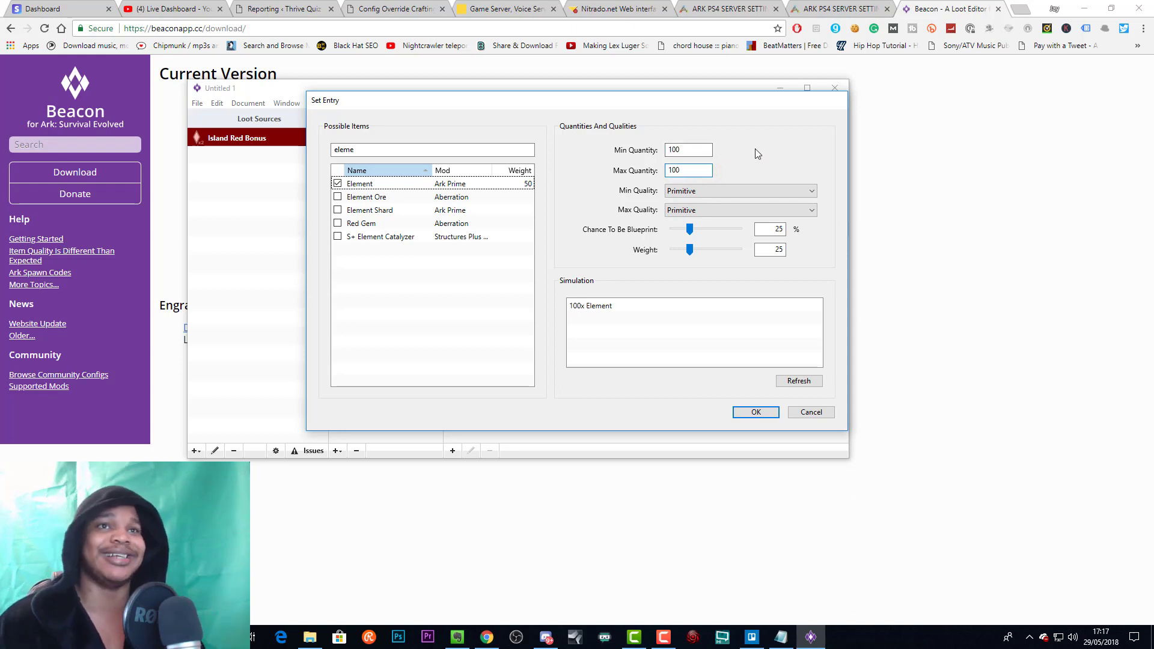
{"action": "left_click", "coordinate": [772, 135]}
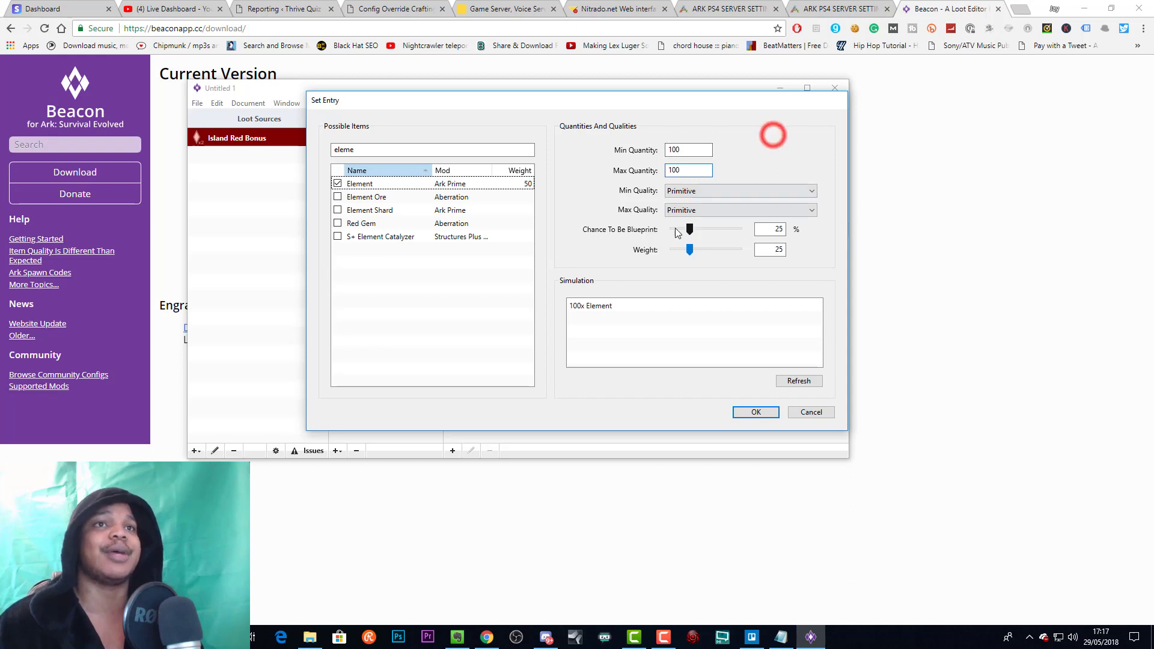
{"action": "left_click_drag", "start_coordinate": [690, 229], "coordinate": [673, 229]}
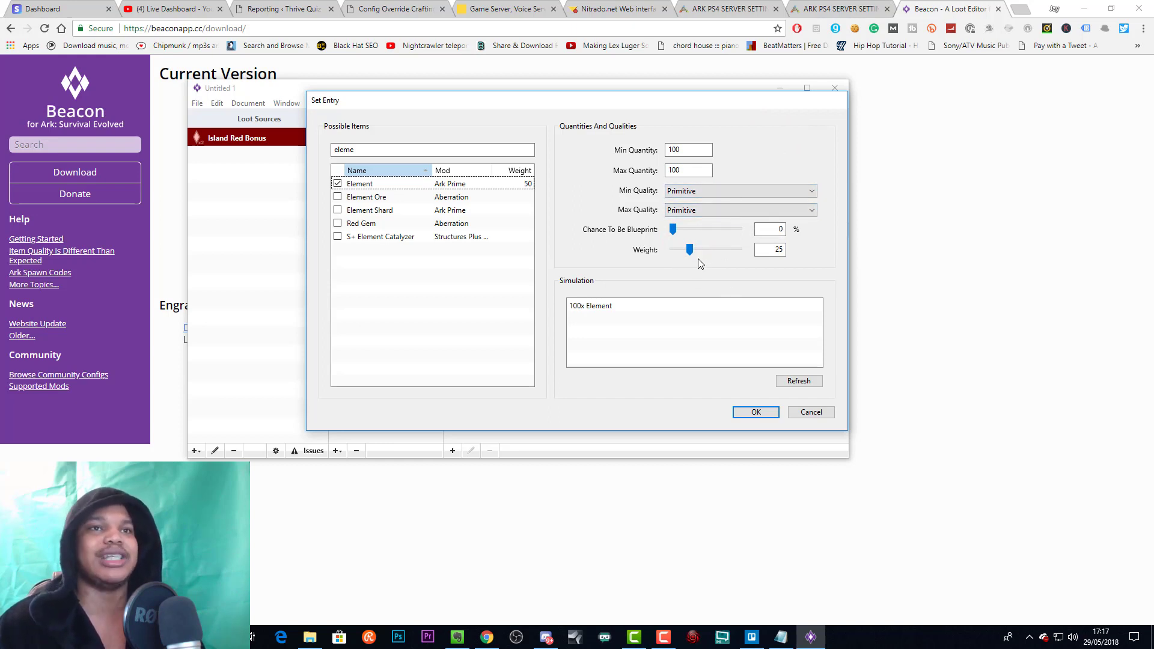
Step: Review the minimum and maximum quality options, keep both at Primitive, and confirm the Element entry
{"action": "left_click", "coordinate": [699, 190]}
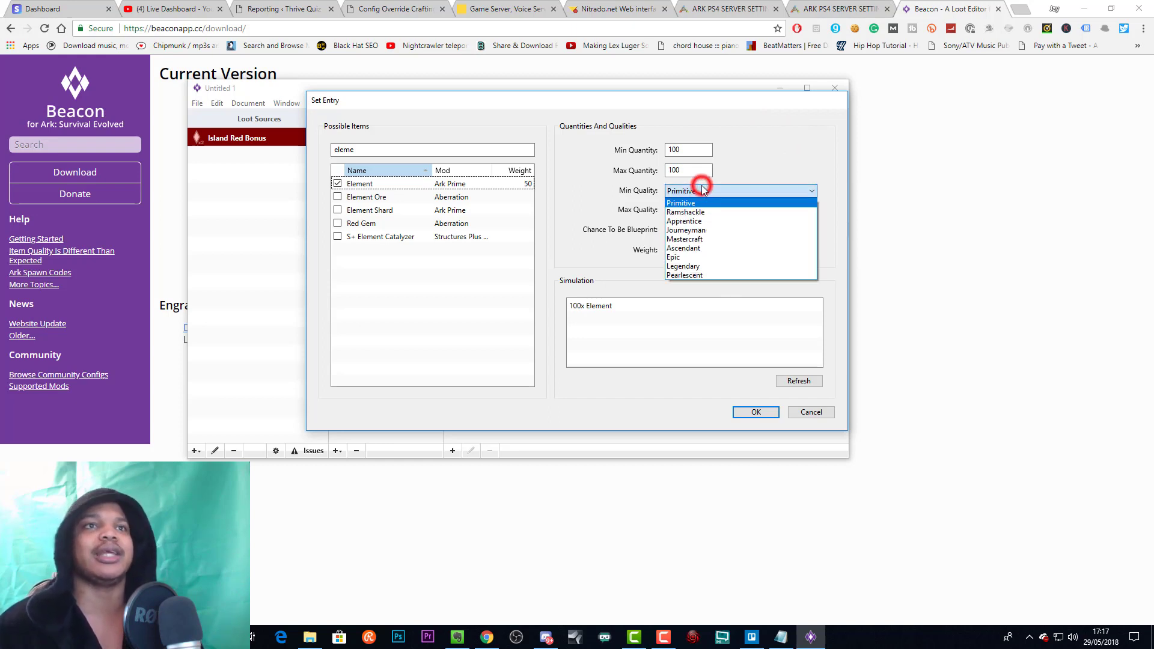
{"action": "left_click", "coordinate": [741, 146]}
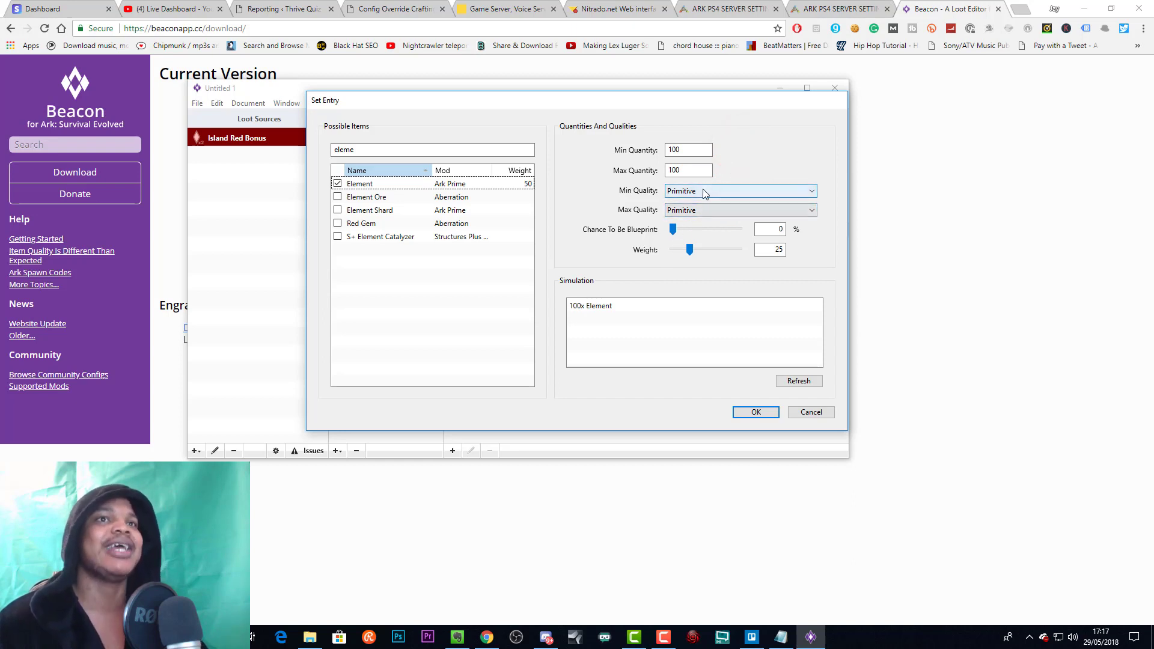
{"action": "left_click", "coordinate": [691, 210]}
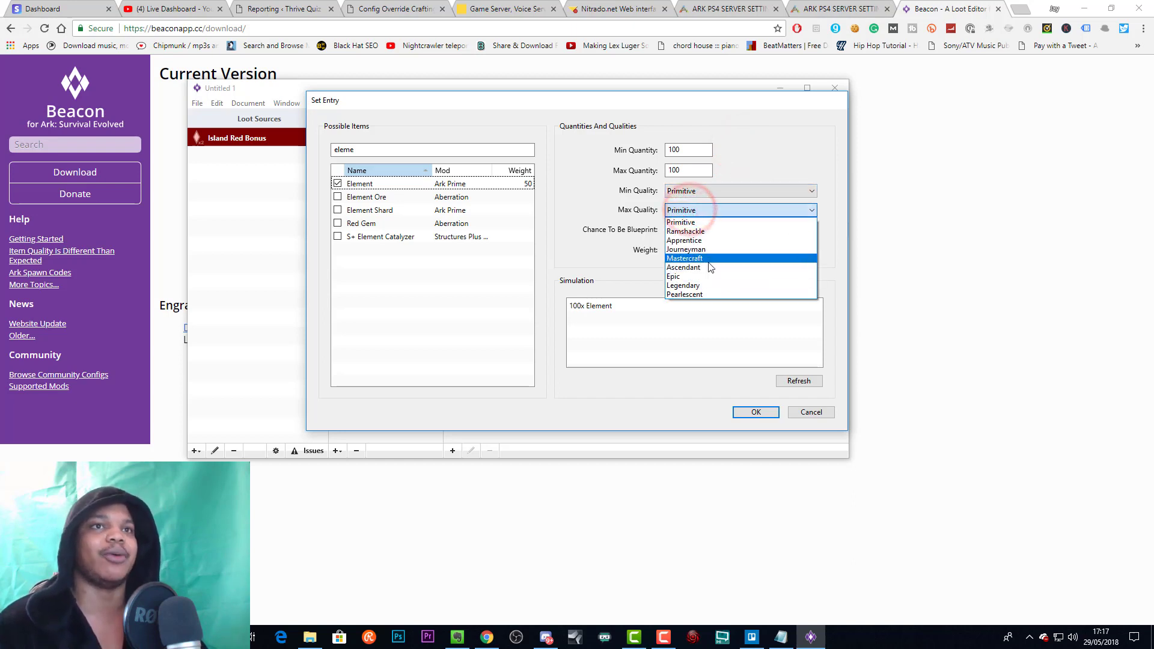
{"action": "left_click", "coordinate": [792, 131]}
{"action": "left_click", "coordinate": [726, 192]}
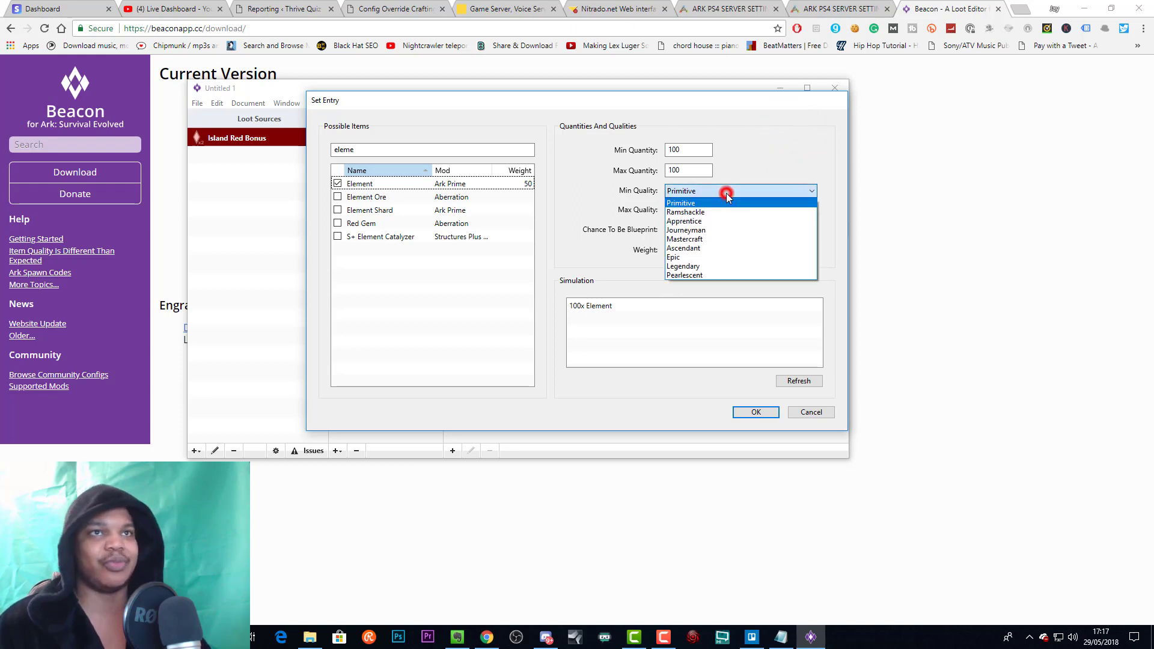
{"action": "left_click", "coordinate": [761, 137]}
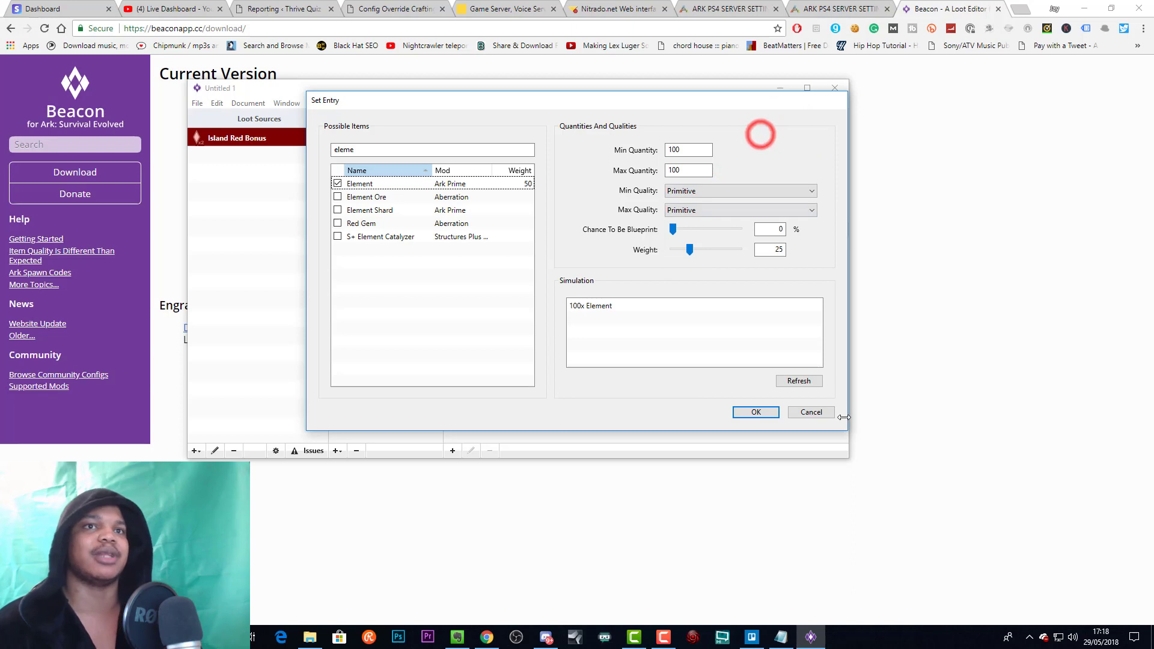
{"action": "left_click", "coordinate": [762, 411]}
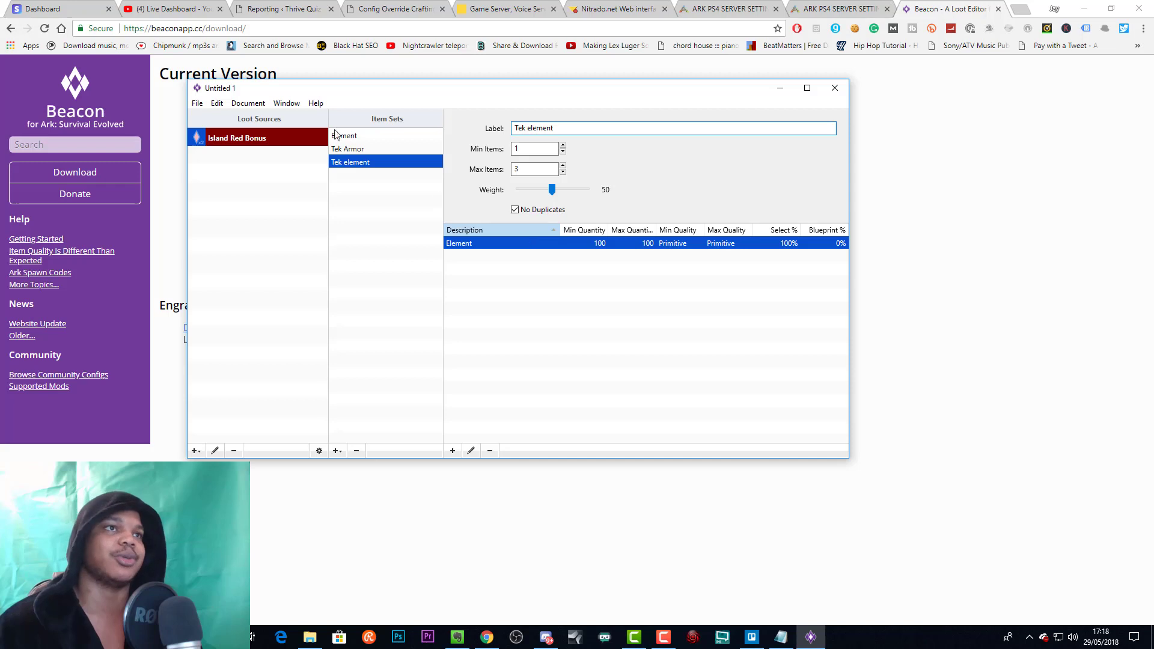
Step: Delete the preset Element item set from Island Red Bonus and select the Tek element set
{"action": "left_click", "coordinate": [365, 137]}
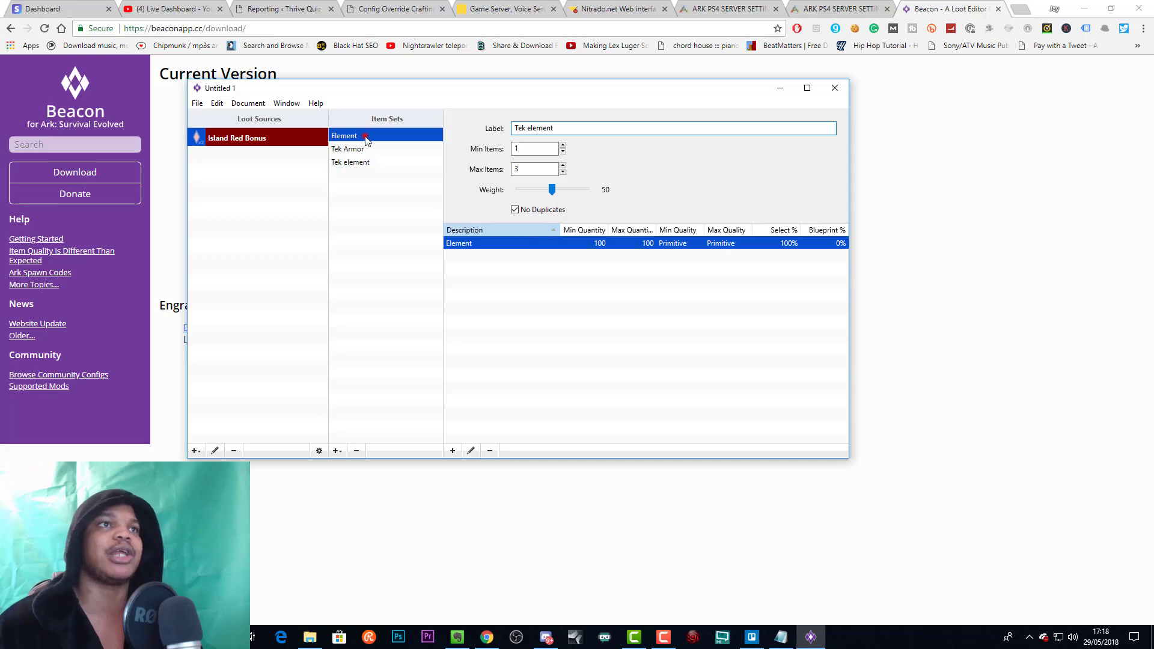
{"action": "left_click", "coordinate": [356, 451]}
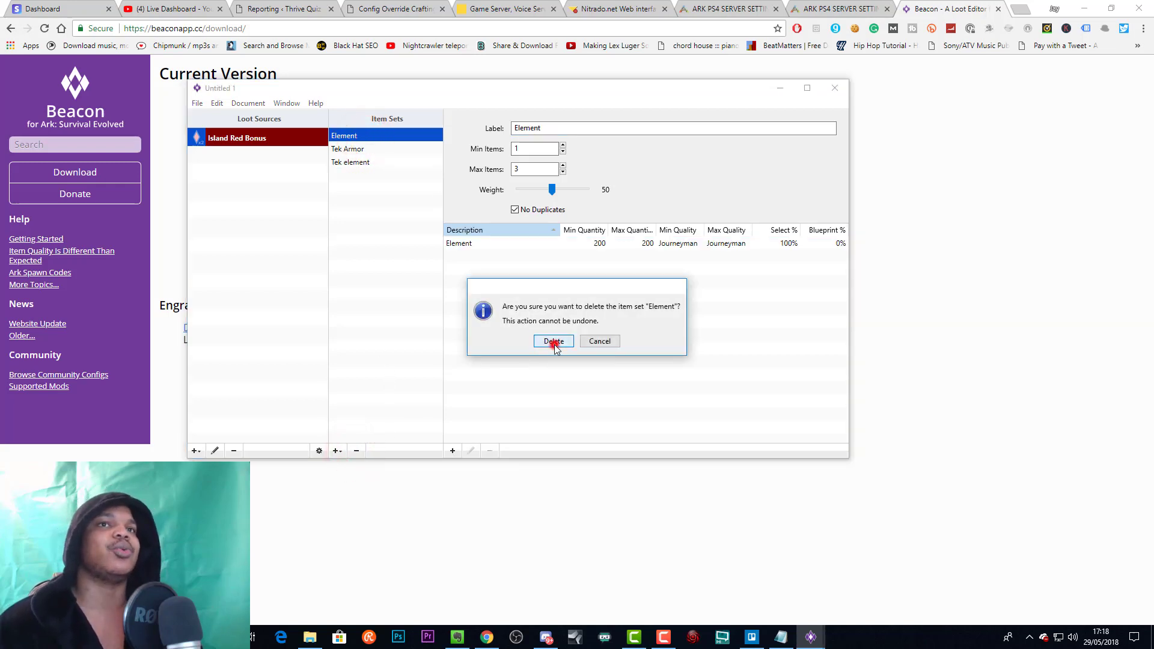
{"action": "left_click", "coordinate": [553, 341]}
{"action": "left_click", "coordinate": [362, 148]}
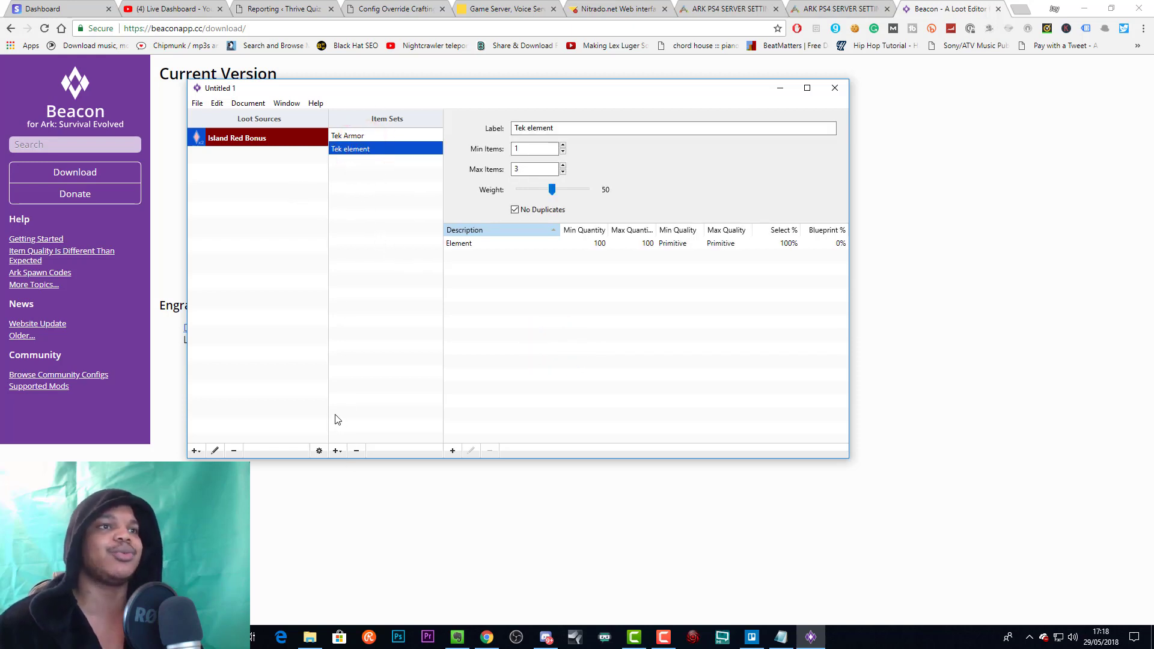
{"action": "left_click", "coordinate": [338, 451]}
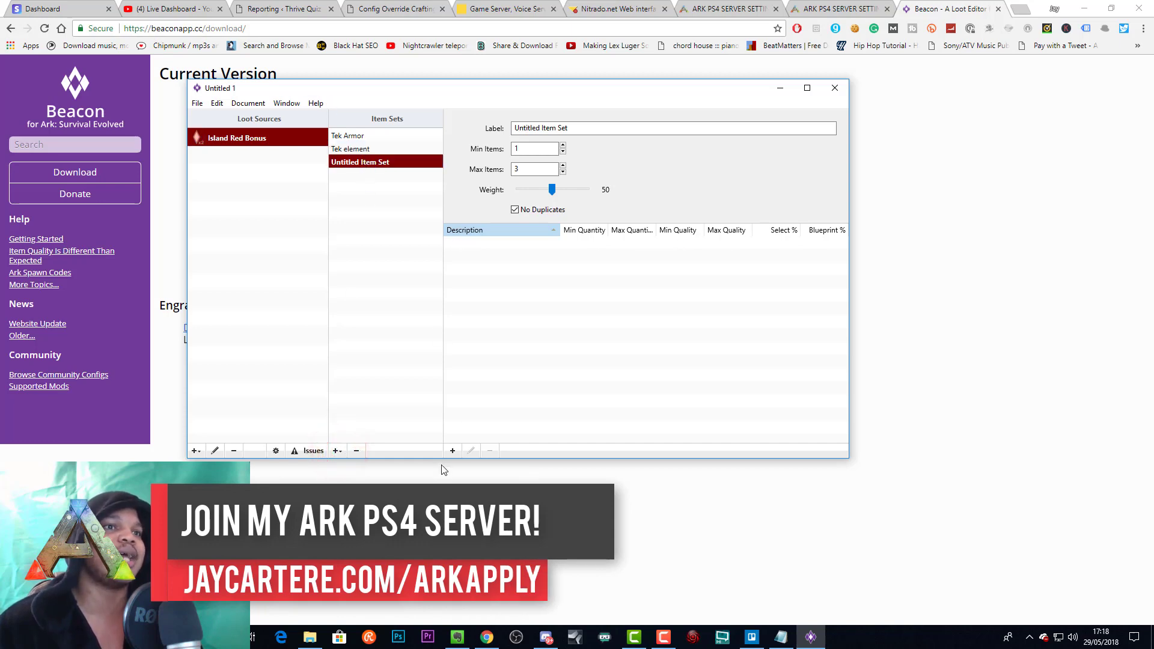
{"action": "left_click", "coordinate": [567, 127]}
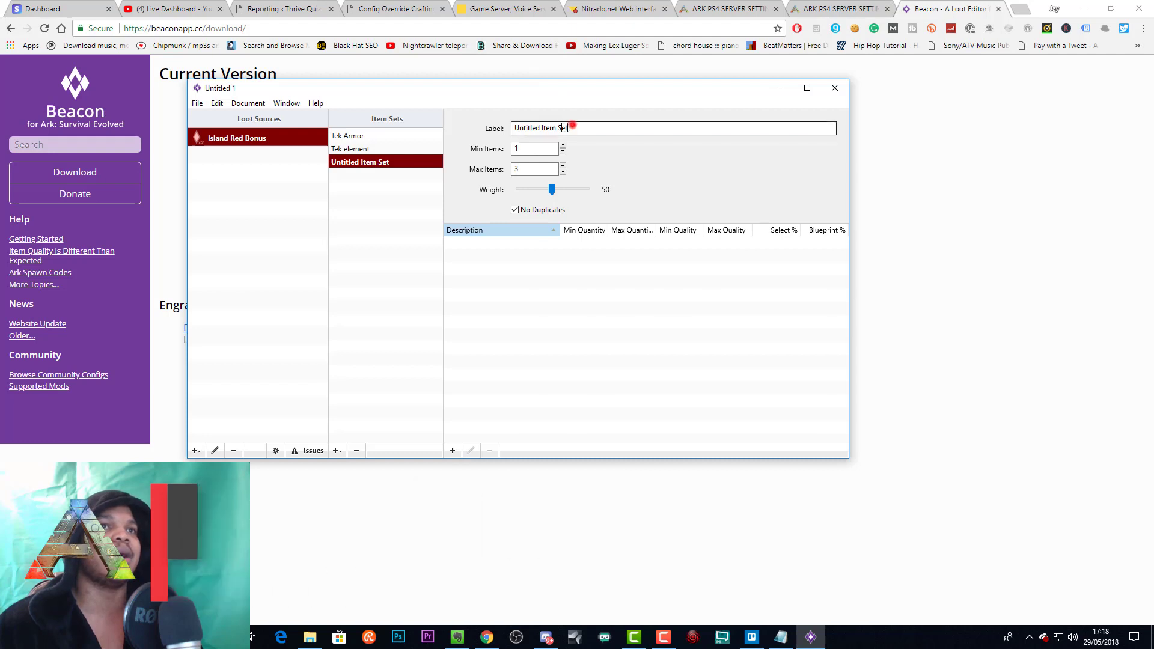
{"action": "triple_click", "coordinate": [568, 128]}
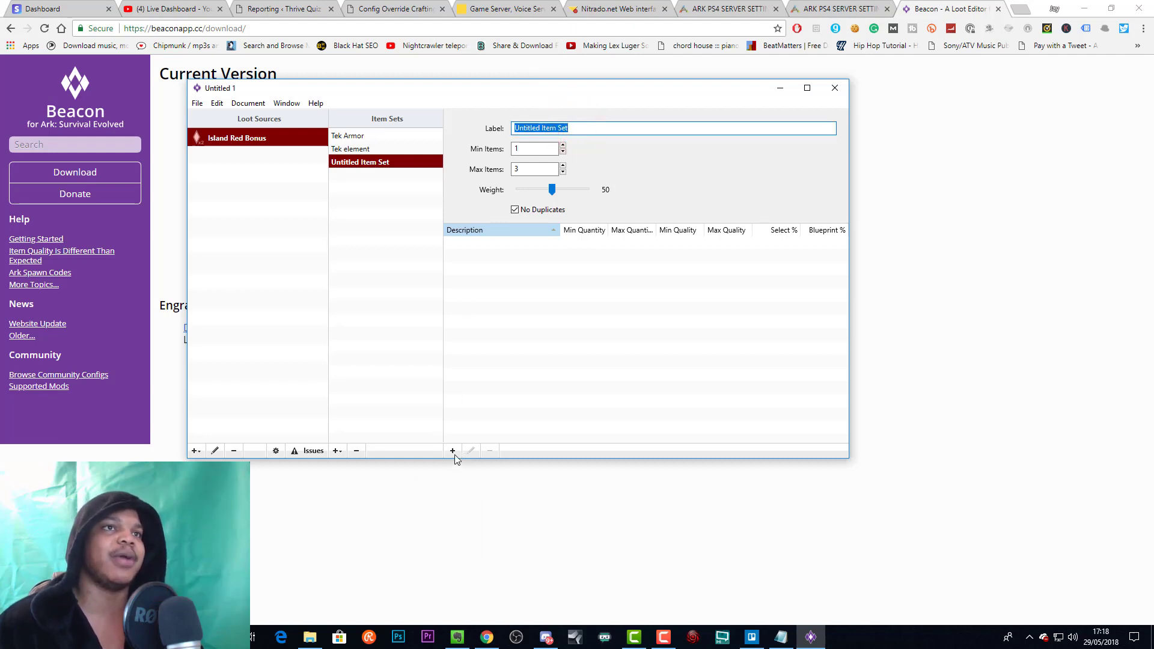
{"action": "double_click", "coordinate": [521, 170]}
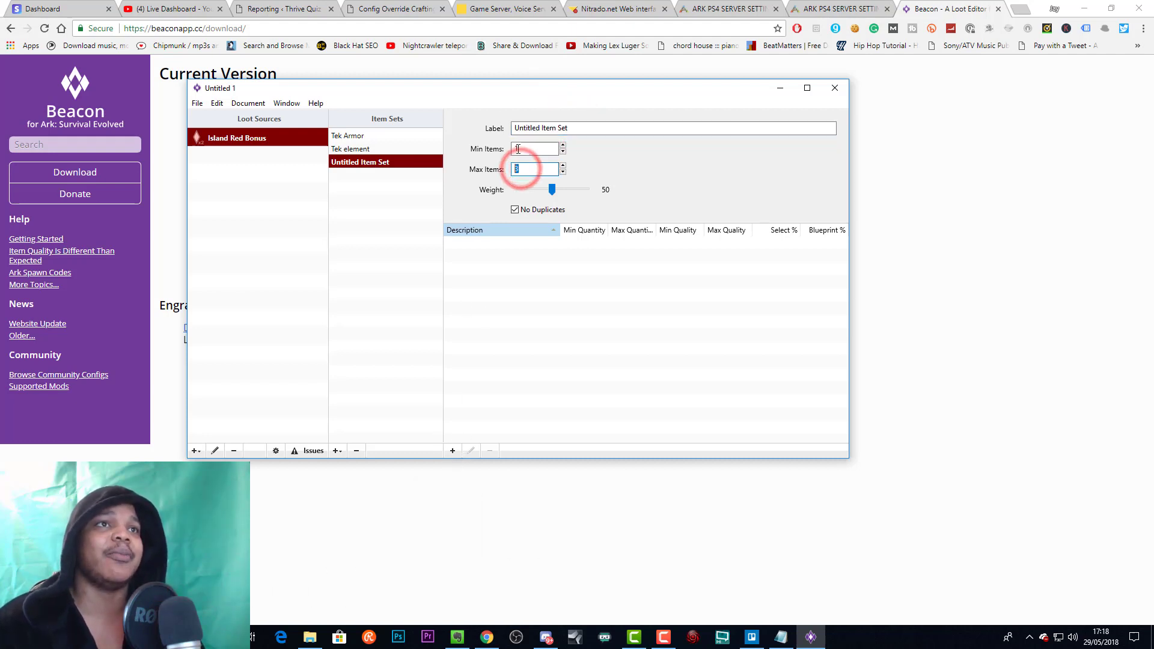
{"action": "left_click", "coordinate": [521, 169]}
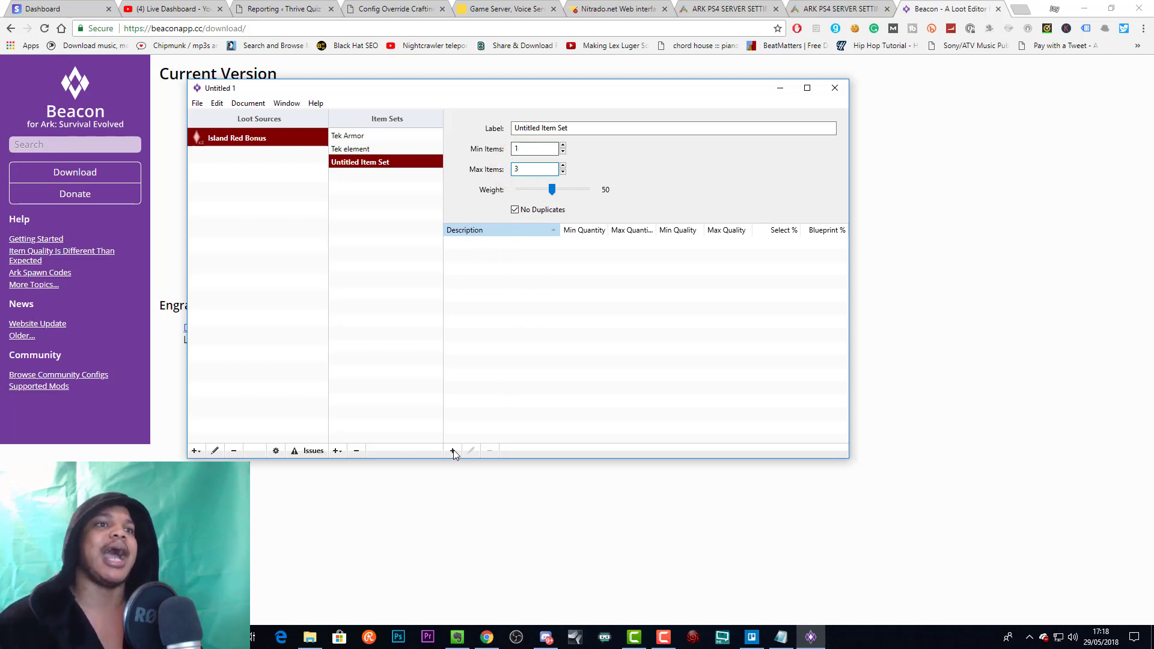
{"action": "right_click", "coordinate": [363, 163]}
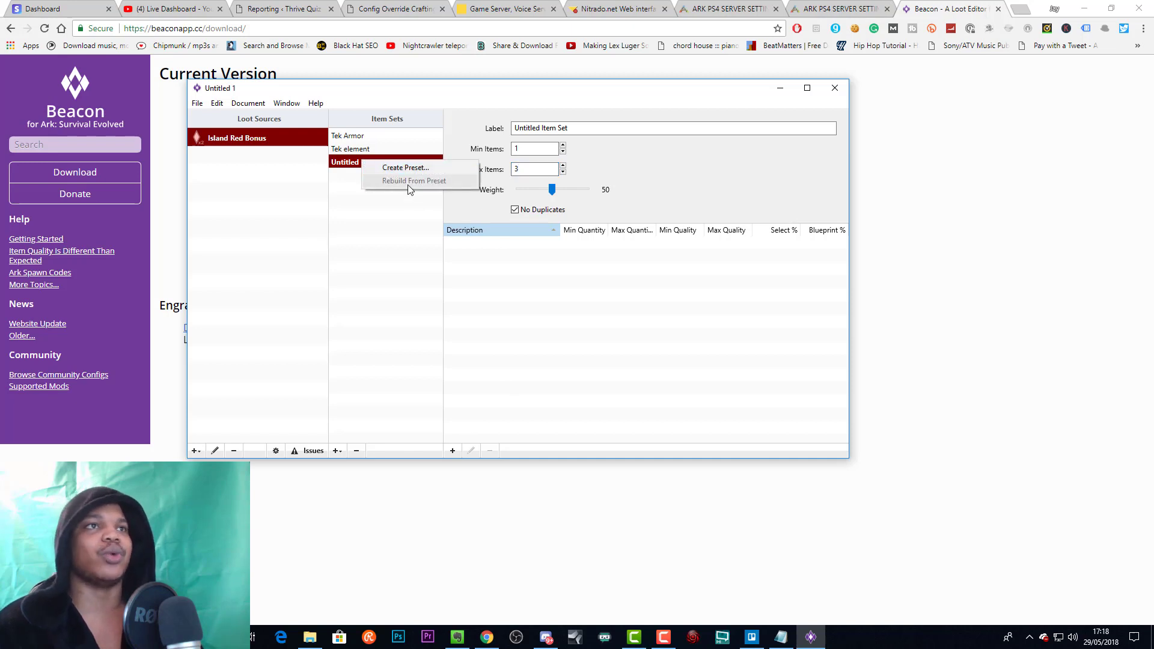
{"action": "left_click", "coordinate": [350, 162]}
{"action": "left_click", "coordinate": [357, 450]}
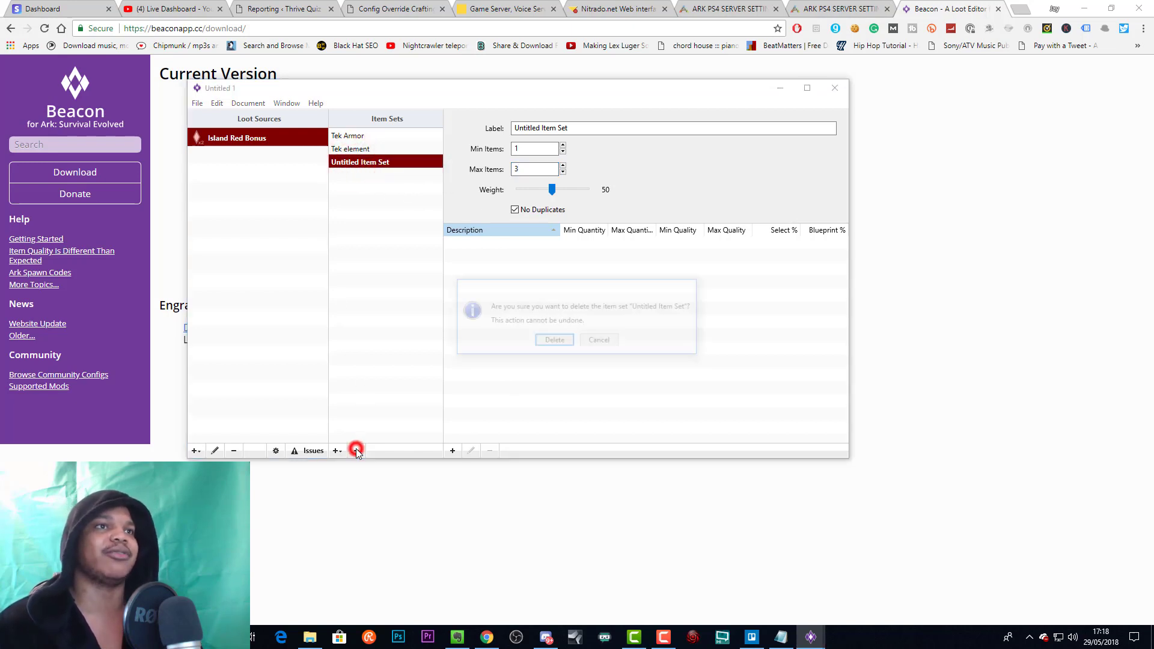
{"action": "left_click", "coordinate": [549, 341]}
Step: Try 1 as the maximum items for the Tek Armor item set, and return it to 5
{"action": "left_click", "coordinate": [356, 136]}
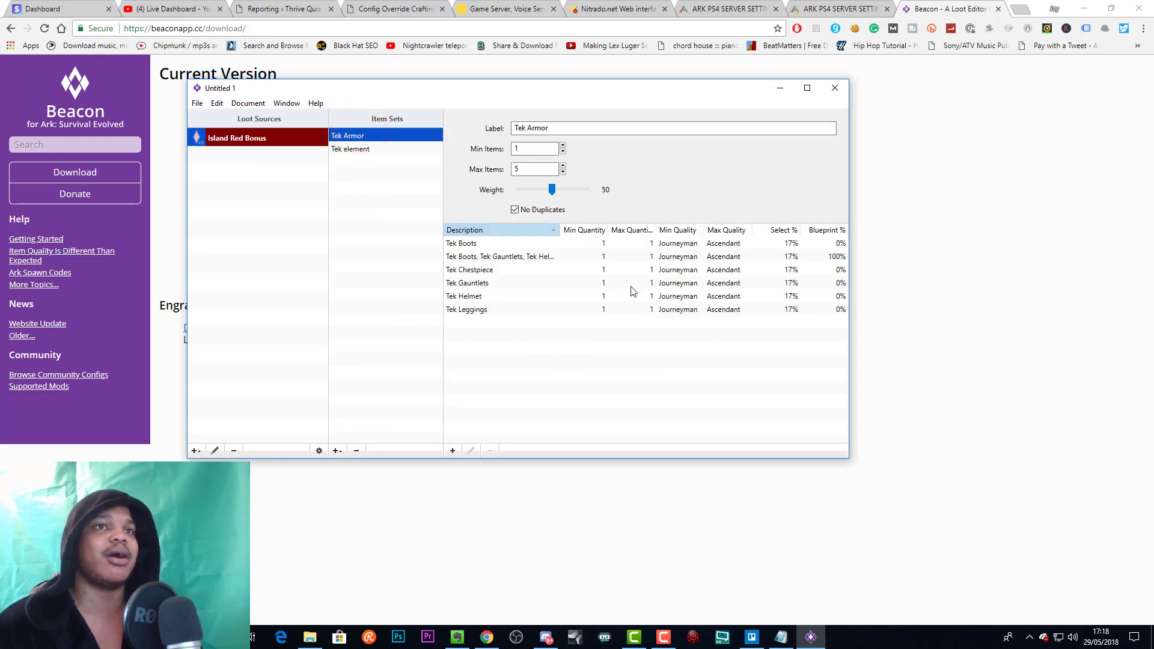
{"action": "left_click", "coordinate": [523, 169]}
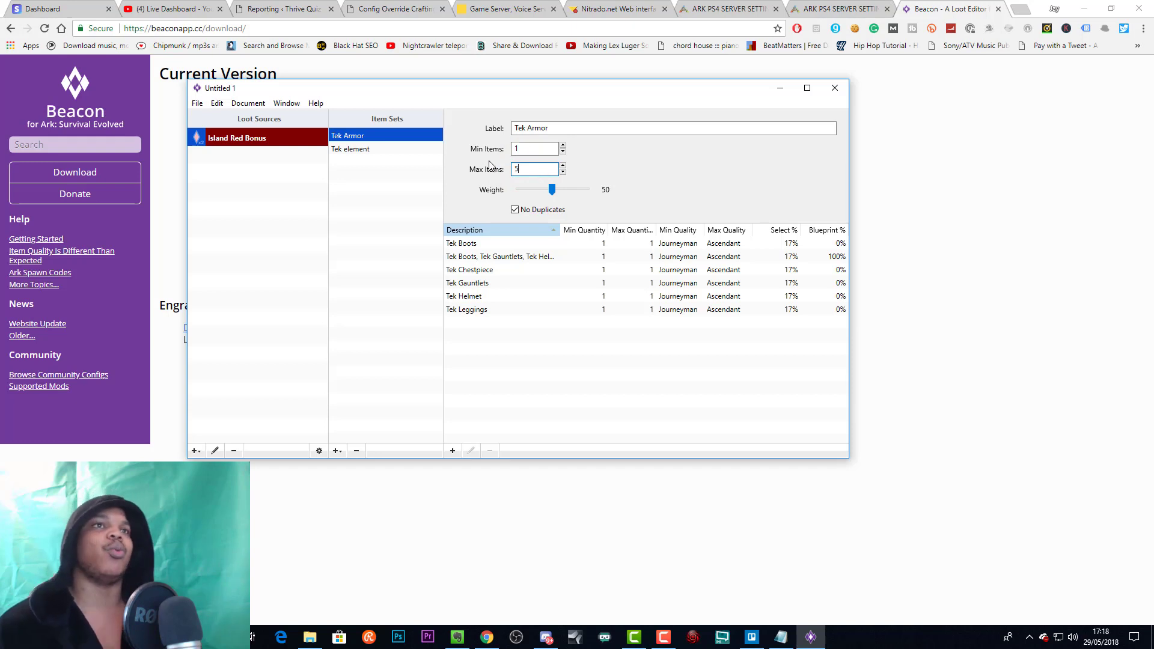
{"action": "double_click", "coordinate": [523, 169]}
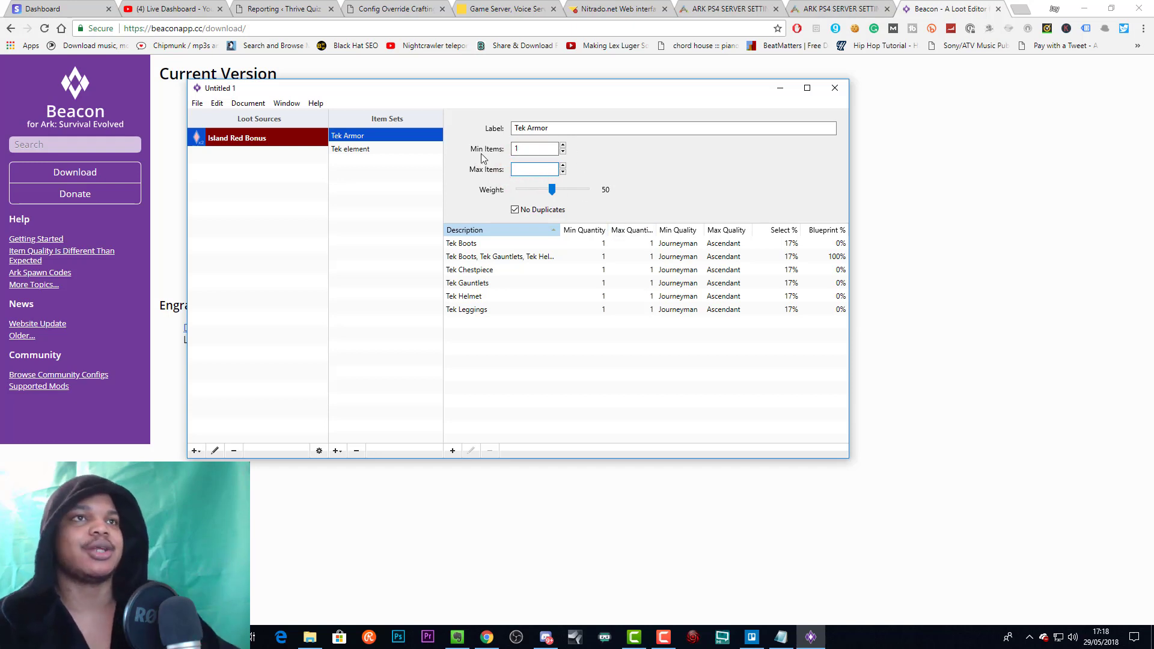
{"action": "type", "text": "1"}
{"action": "type", "text": "5"}
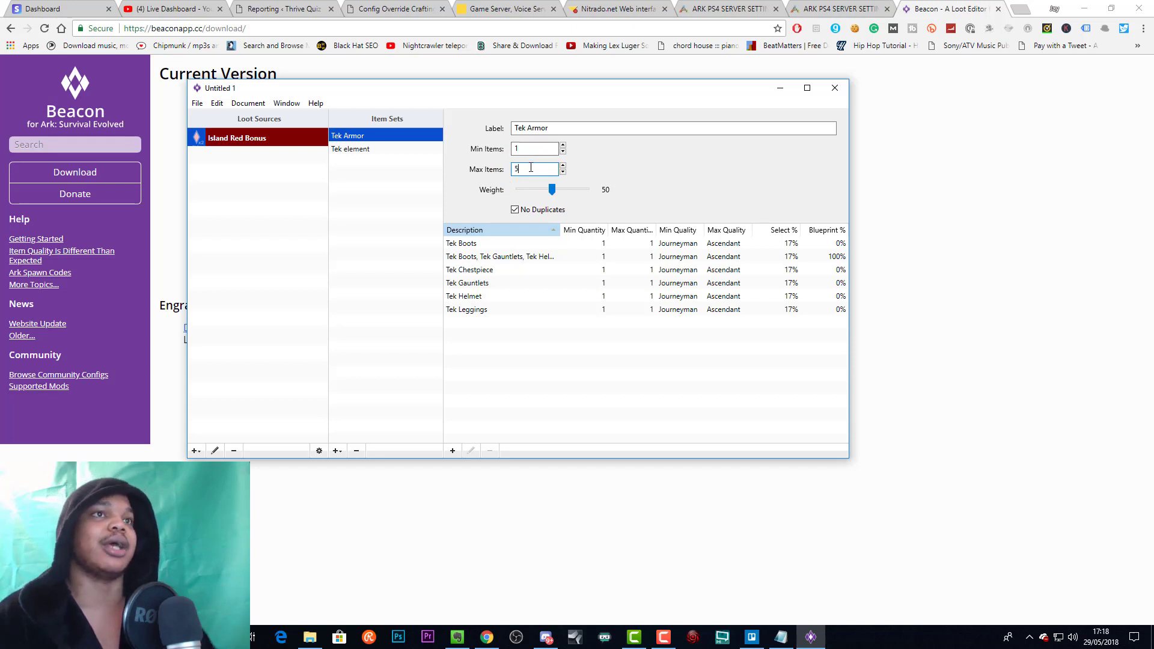
{"action": "left_click", "coordinate": [618, 160]}
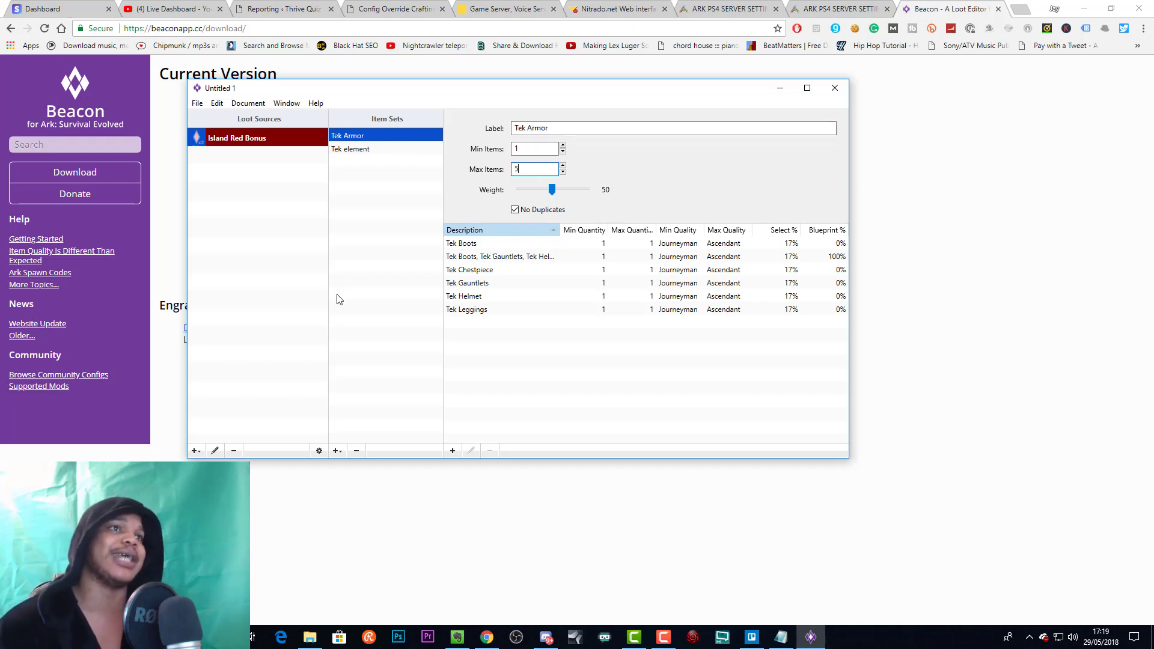
Step: Add the Advanced Firearms preset item set to the Island Red Bonus loot source and select it
{"action": "left_click", "coordinate": [341, 452]}
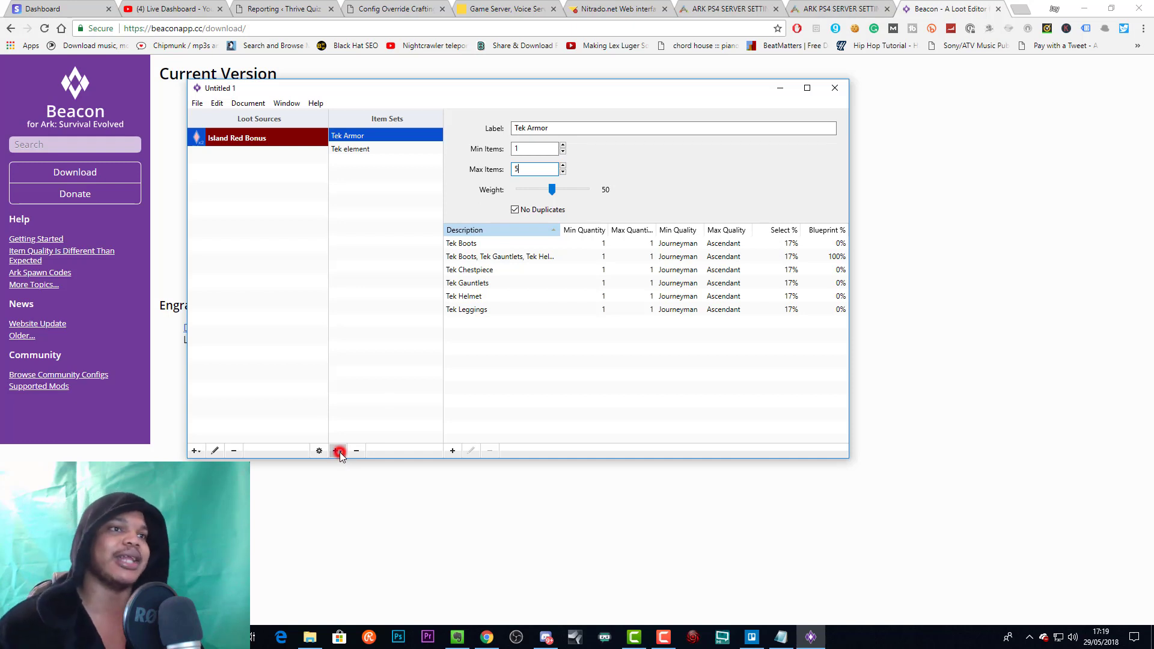
{"action": "left_click", "coordinate": [283, 346]}
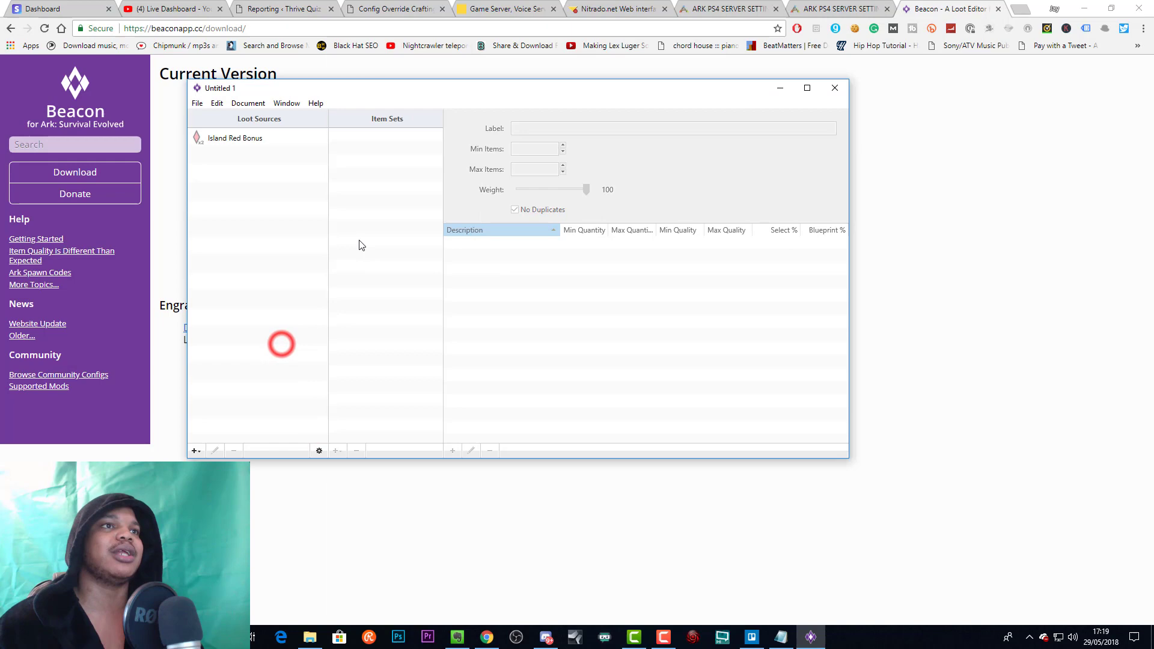
{"action": "left_click", "coordinate": [247, 139]}
{"action": "left_click", "coordinate": [336, 451]}
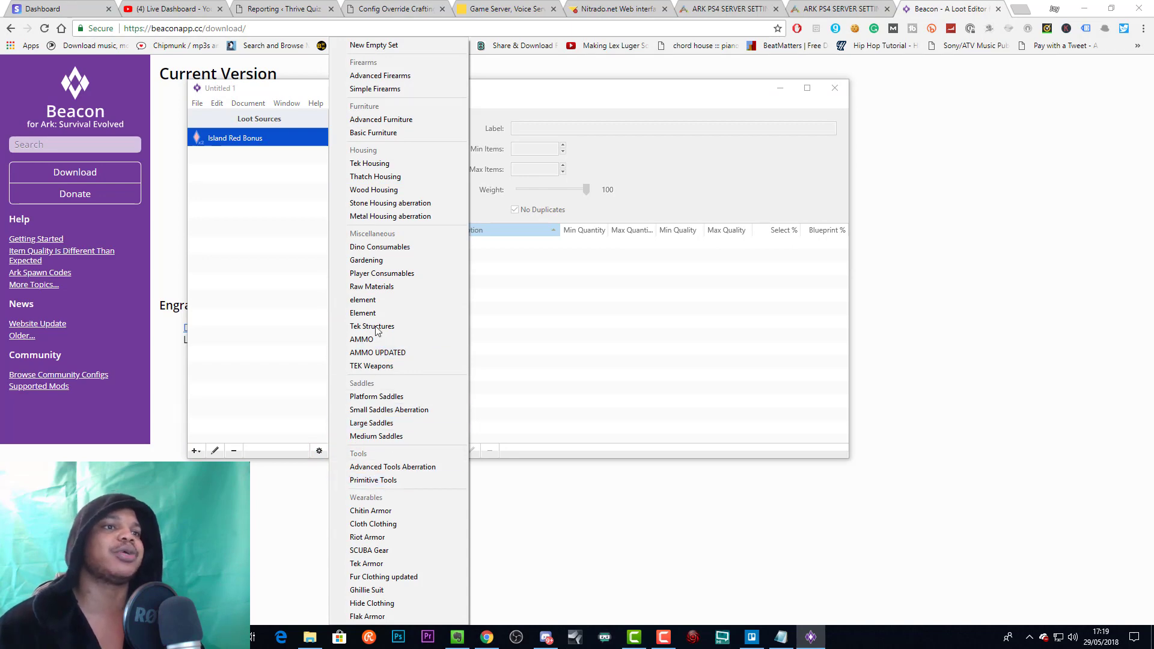
{"action": "left_click", "coordinate": [380, 76]}
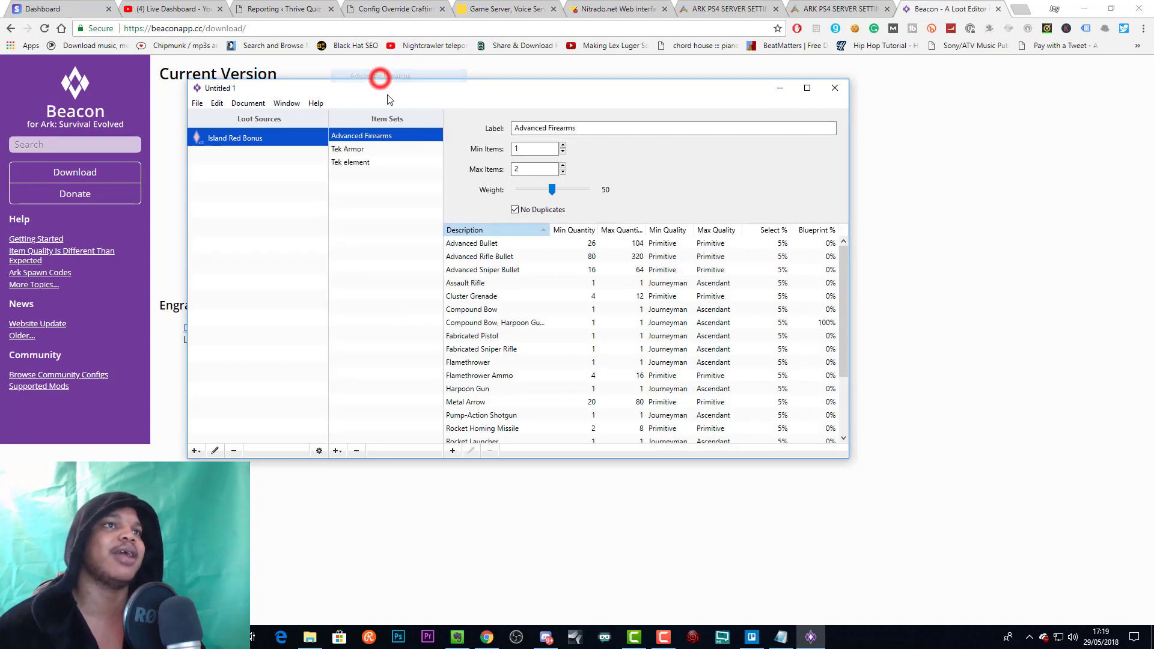
{"action": "left_click", "coordinate": [401, 234]}
{"action": "left_click", "coordinate": [387, 136]}
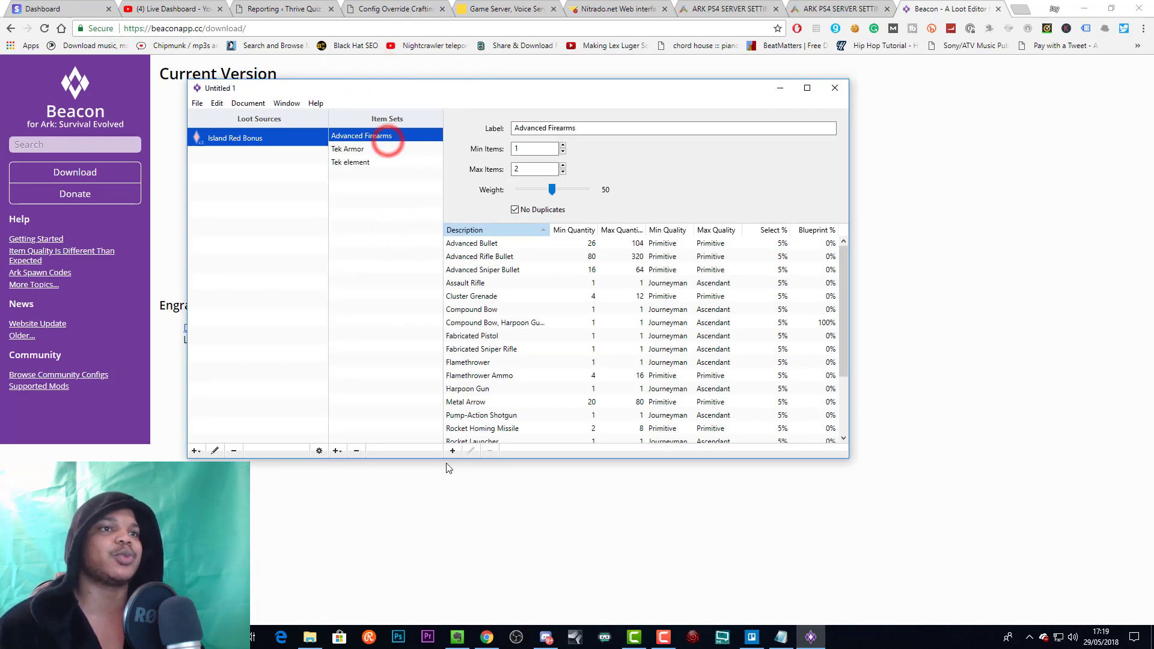
Step: Review the Harpoon Gun entry in Advanced Firearms and look through the Tek Armor and Tek element item sets
{"action": "left_click", "coordinate": [486, 389]}
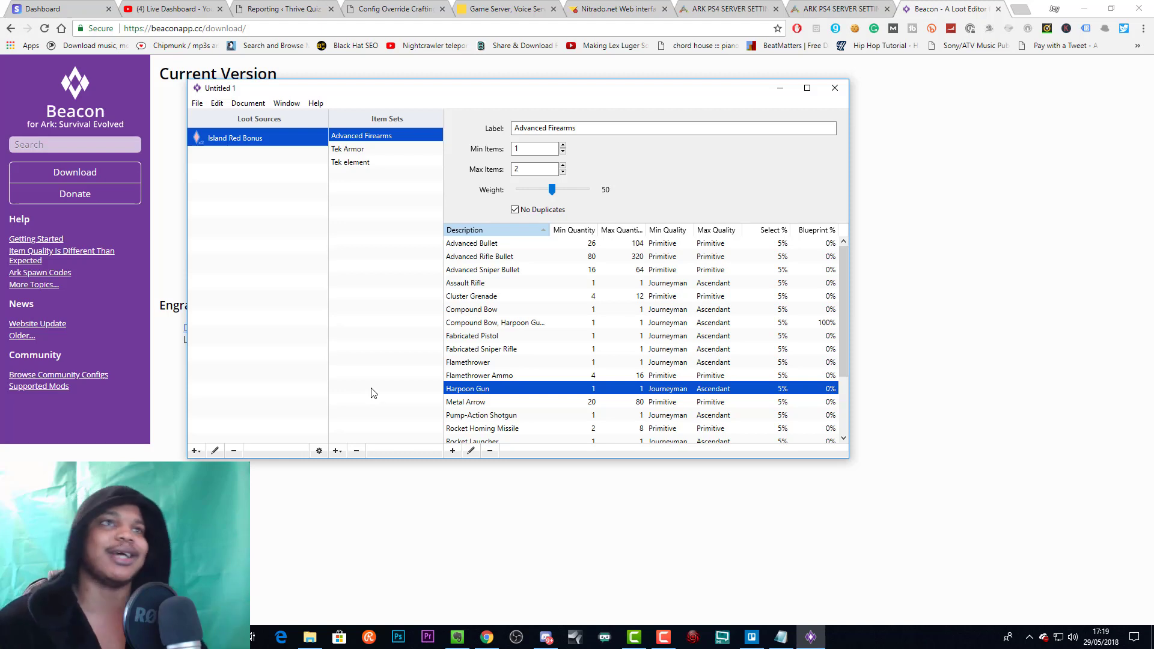
{"action": "left_click", "coordinate": [382, 301]}
{"action": "left_click", "coordinate": [371, 135]}
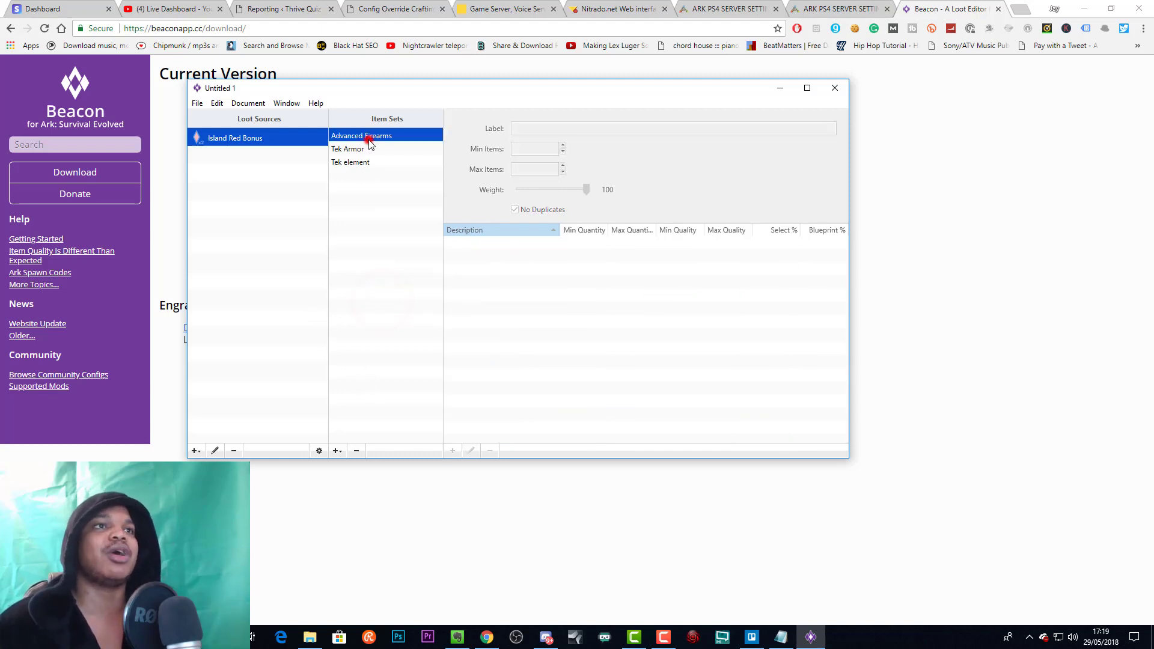
{"action": "left_click", "coordinate": [358, 151]}
{"action": "left_click", "coordinate": [363, 161]}
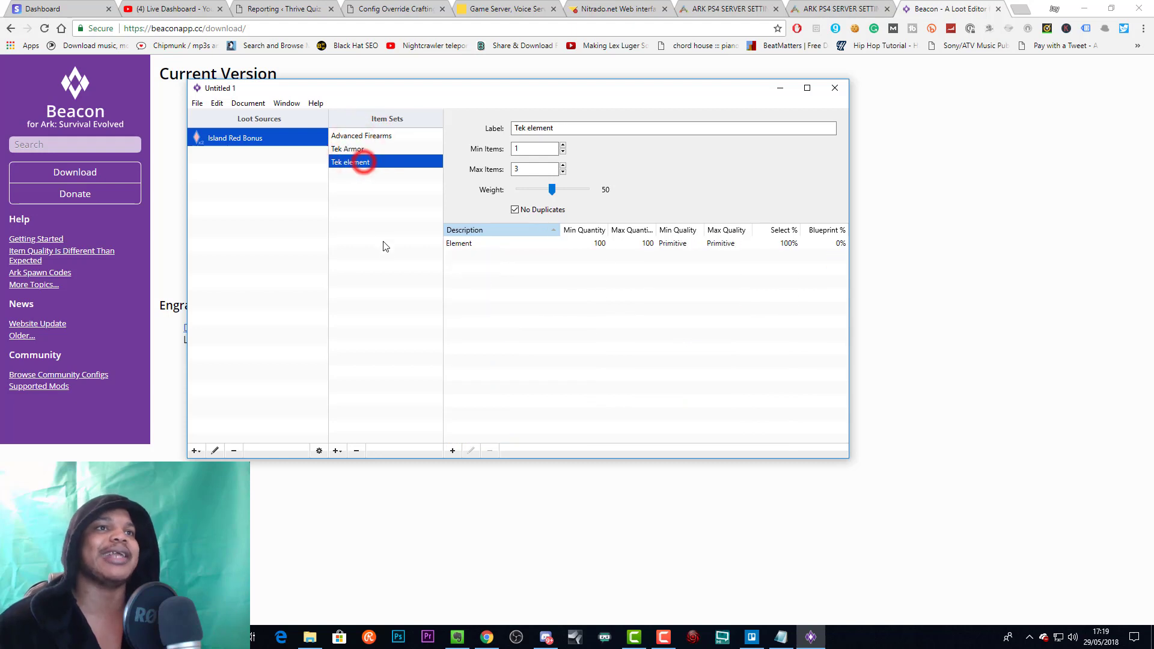
{"action": "left_click", "coordinate": [382, 245]}
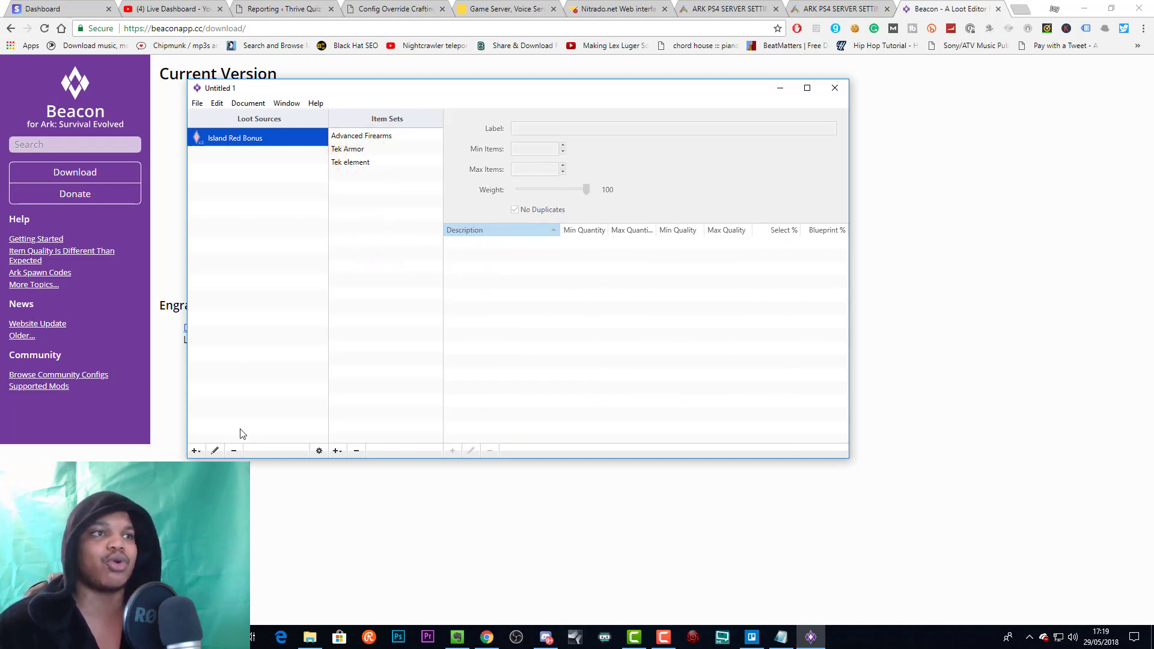
Step: Look through the available Island loot sources without adding one, and view the Advanced Firearms and Tek element item sets
{"action": "left_click", "coordinate": [196, 452]}
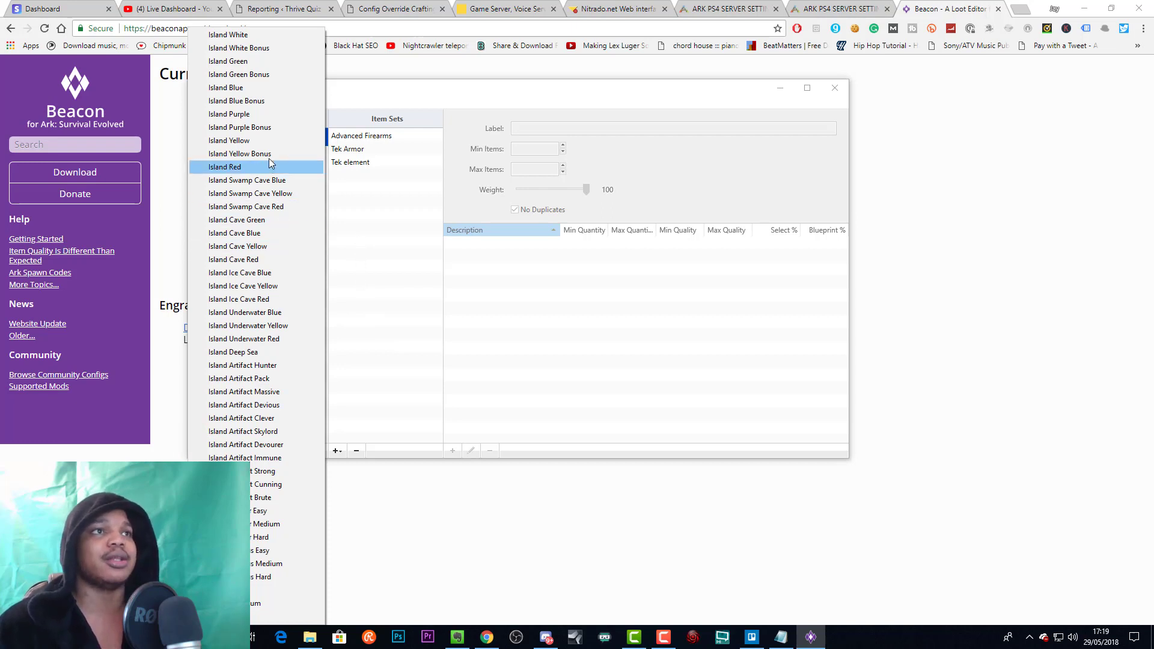
{"action": "left_click", "coordinate": [364, 246]}
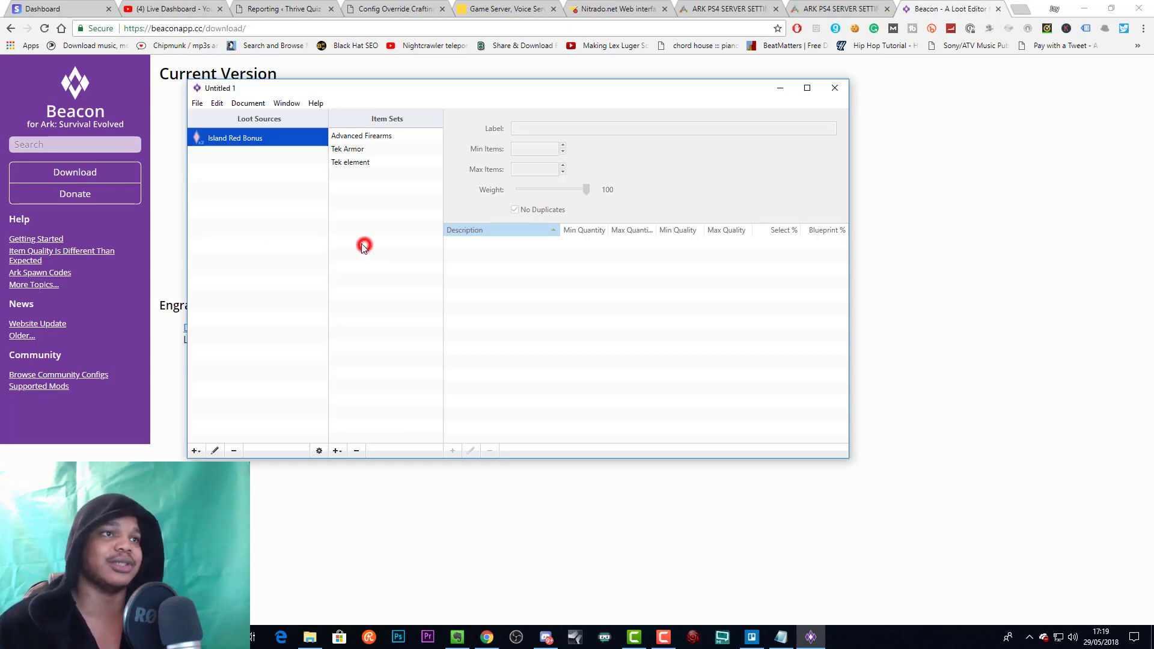
{"action": "left_click", "coordinate": [195, 451]}
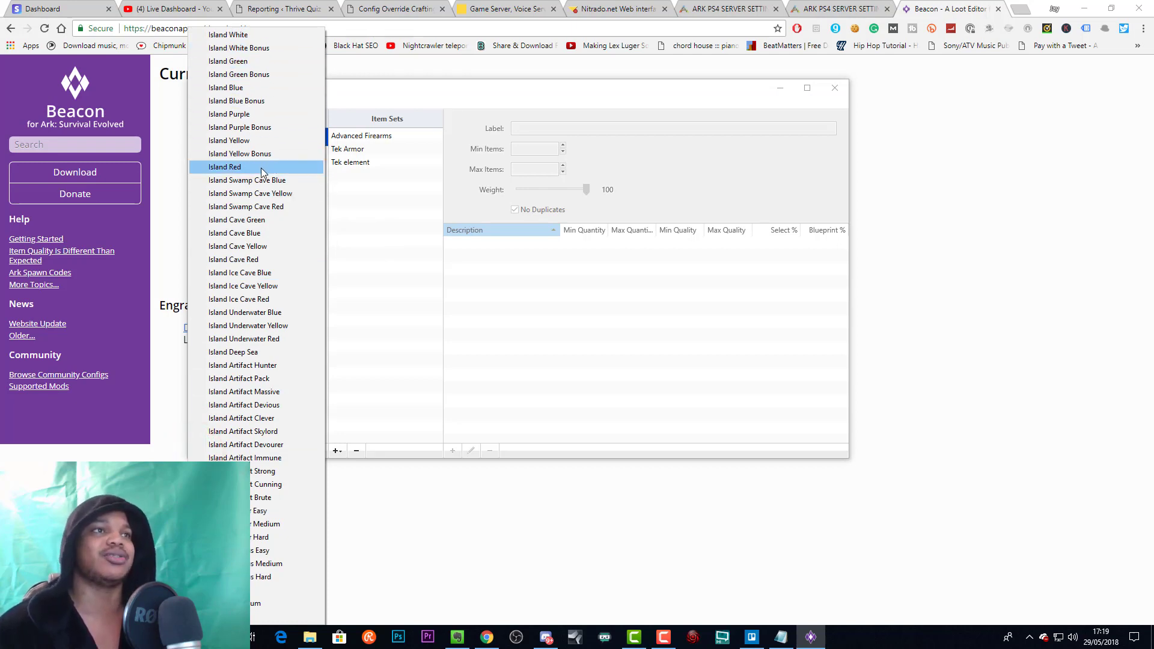
{"action": "left_click", "coordinate": [392, 249]}
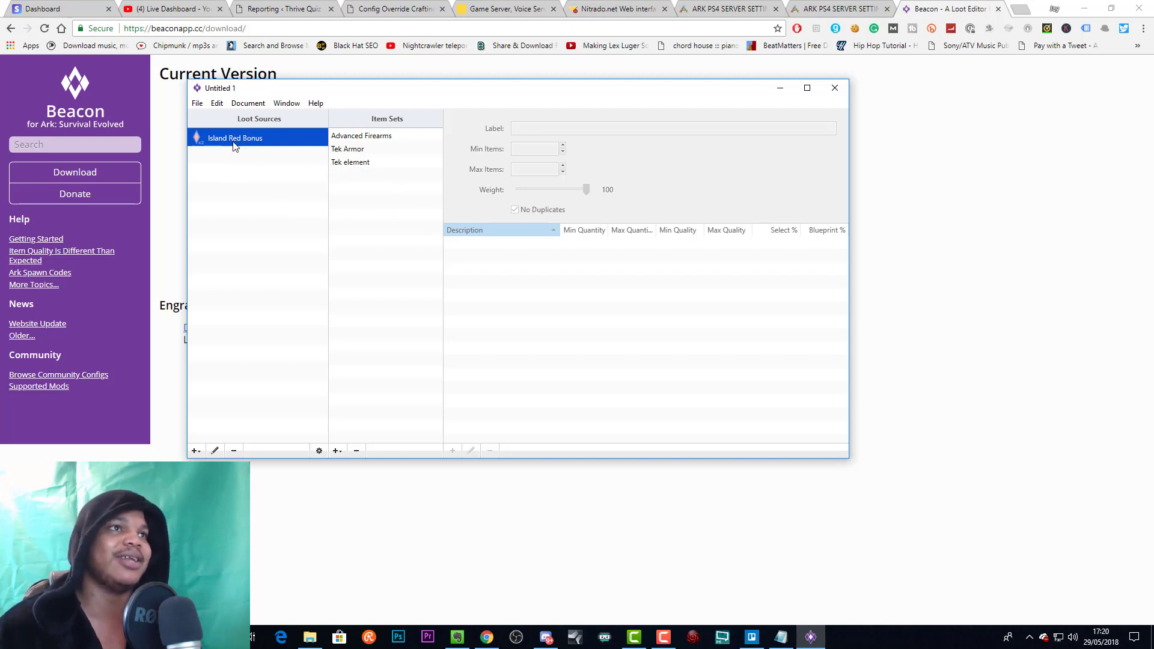
{"action": "left_click", "coordinate": [371, 136]}
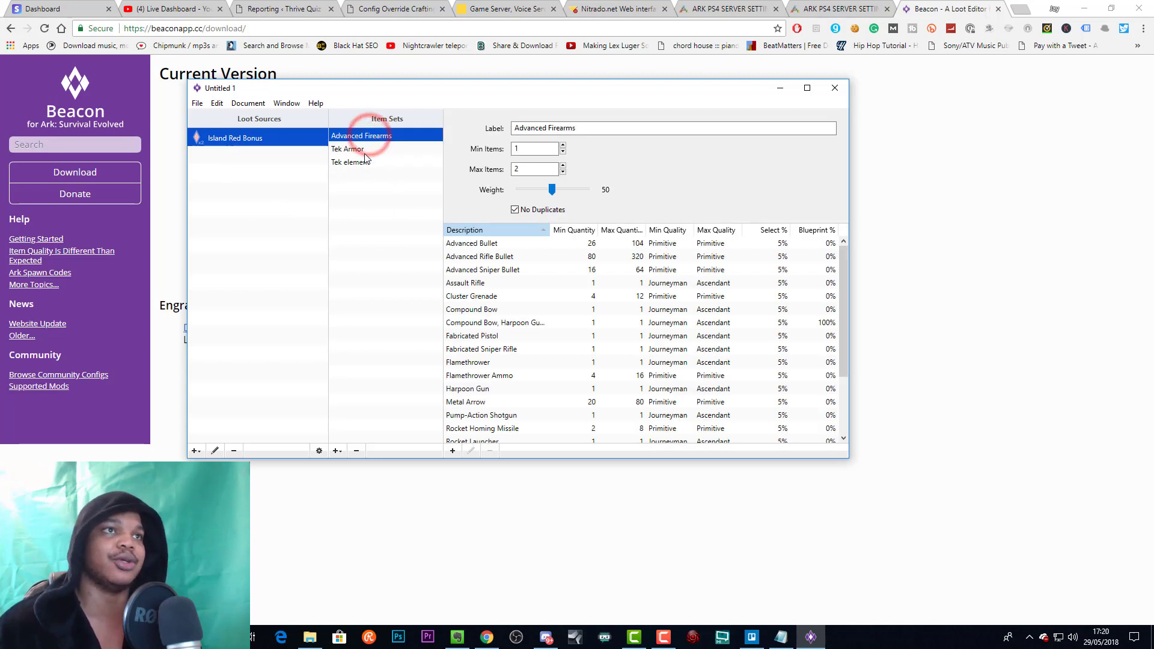
{"action": "left_click", "coordinate": [363, 163]}
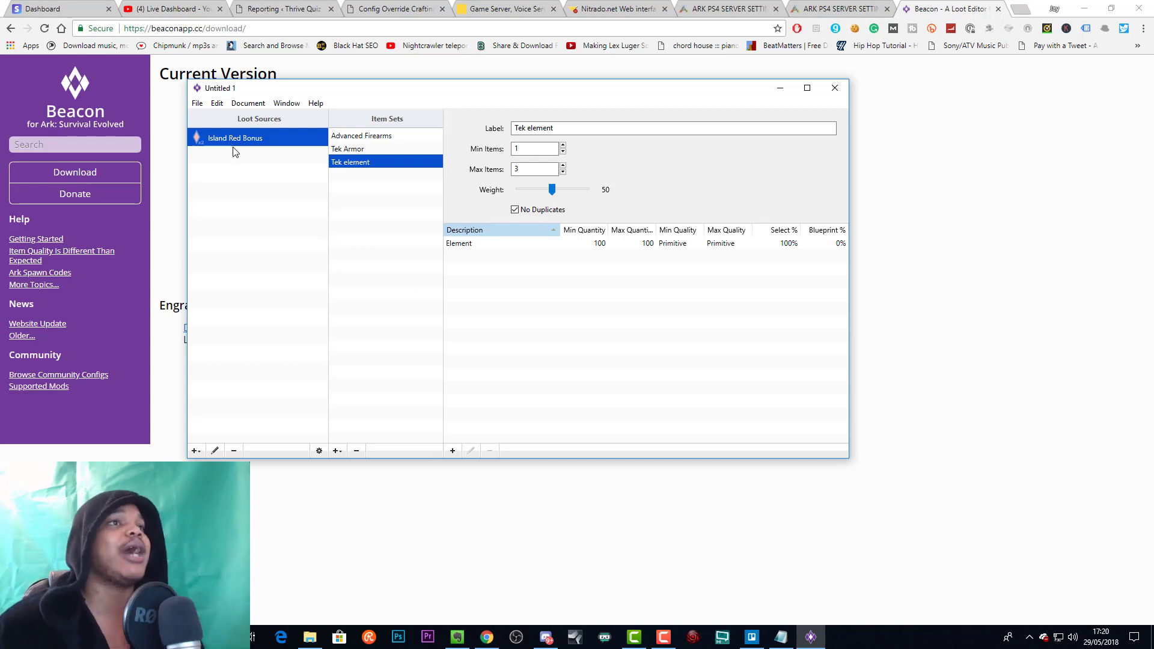
Step: Start deploying the loot configuration with the option to save a new Game.ini to the computer
{"action": "left_click", "coordinate": [197, 103]}
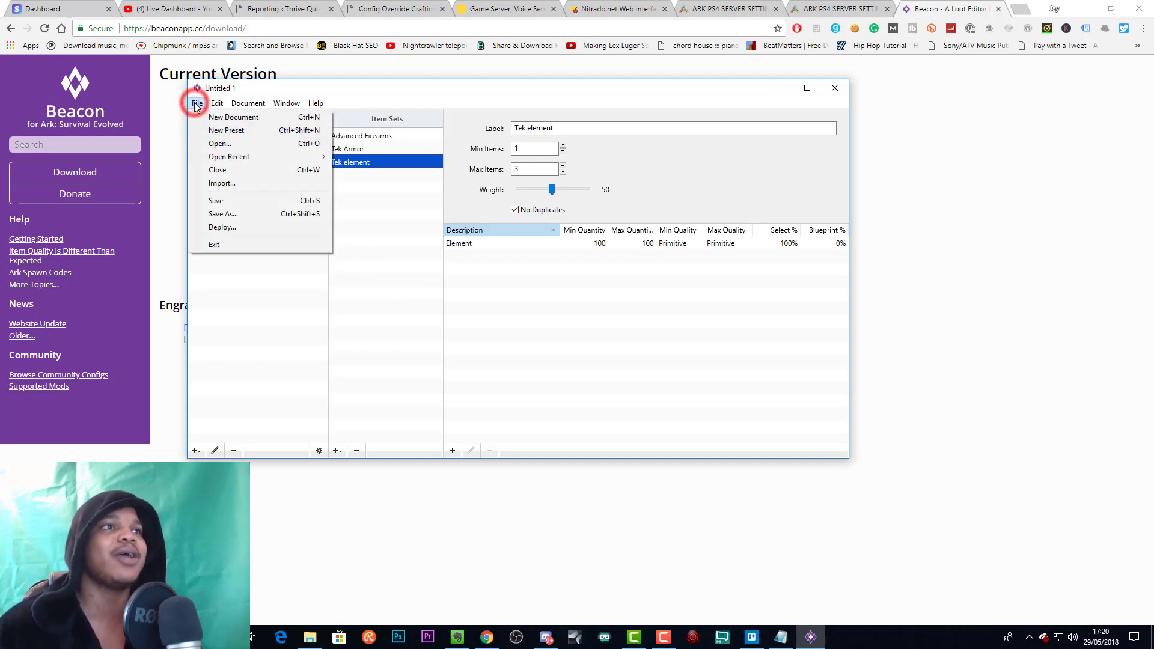
{"action": "left_click", "coordinate": [229, 227]}
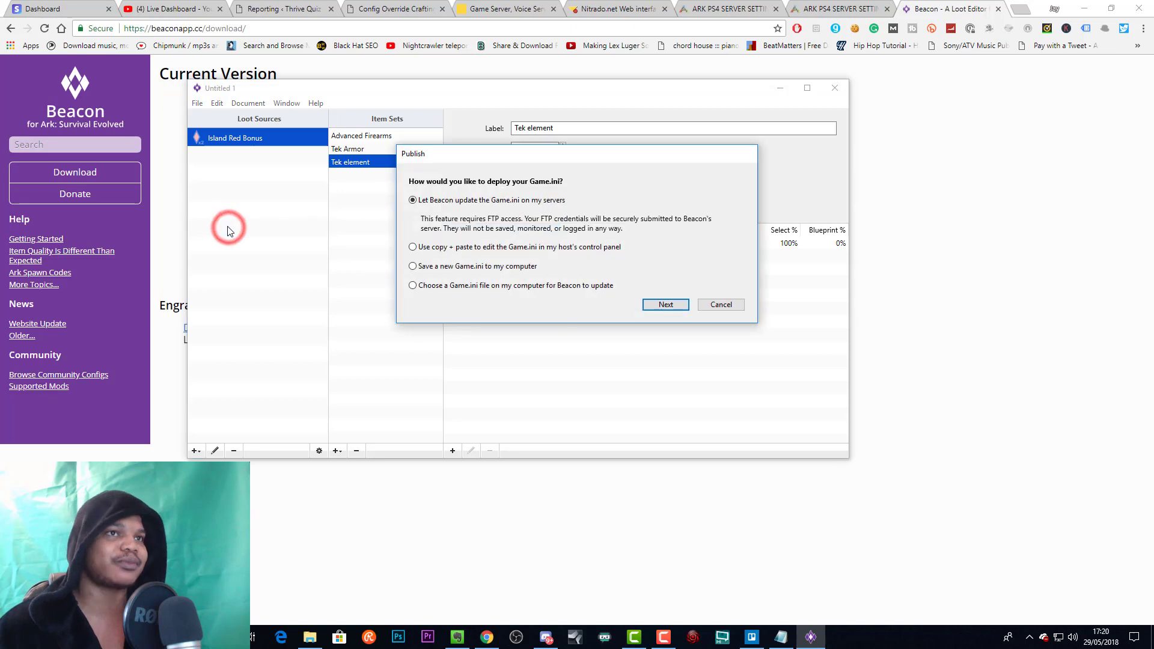
{"action": "left_click", "coordinate": [413, 267]}
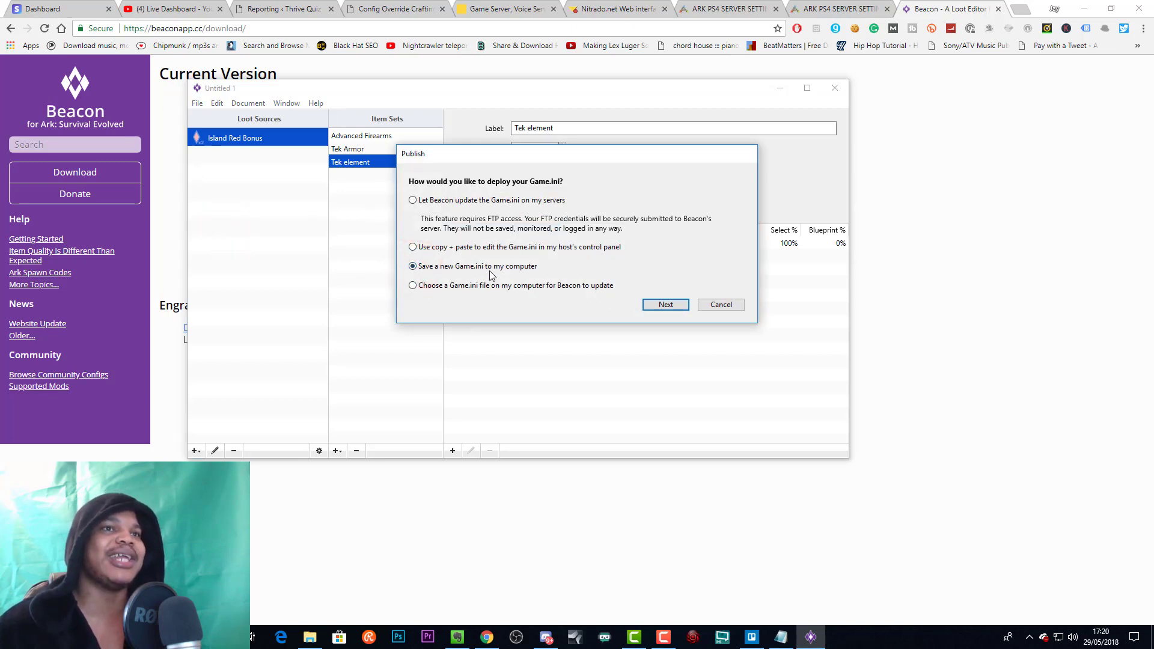
{"action": "left_click", "coordinate": [666, 305]}
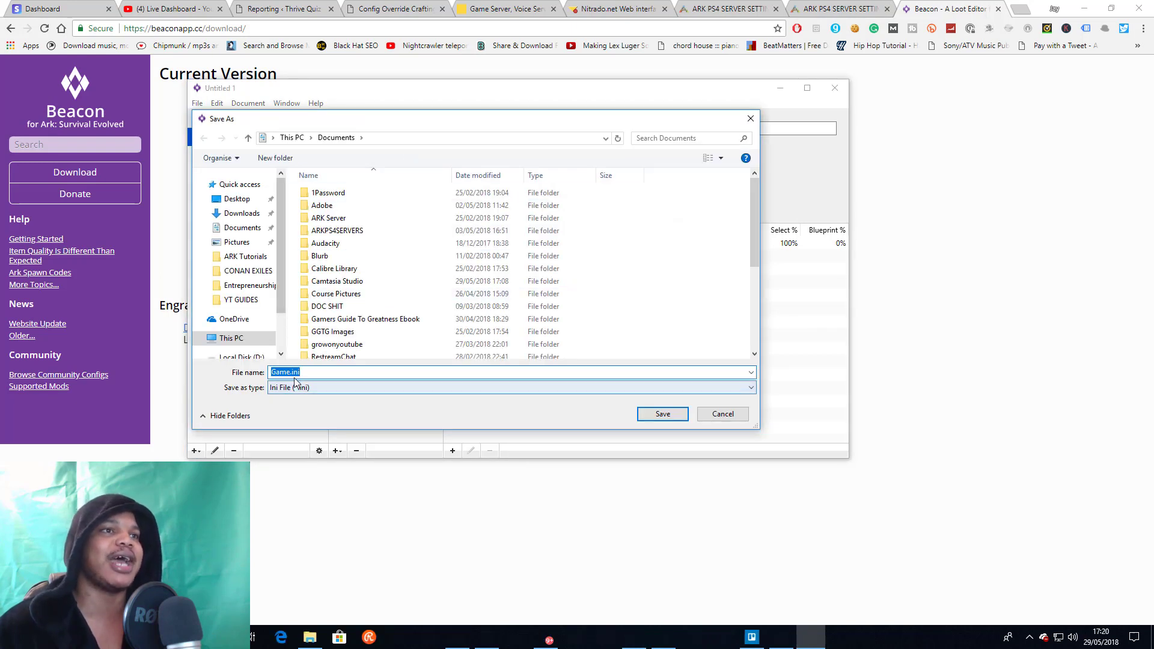
Step: Save the configuration file in the Documents folder as Game test.ini
{"action": "scroll", "coordinate": [376, 319], "scroll_direction": "down", "scroll_amount": 5}
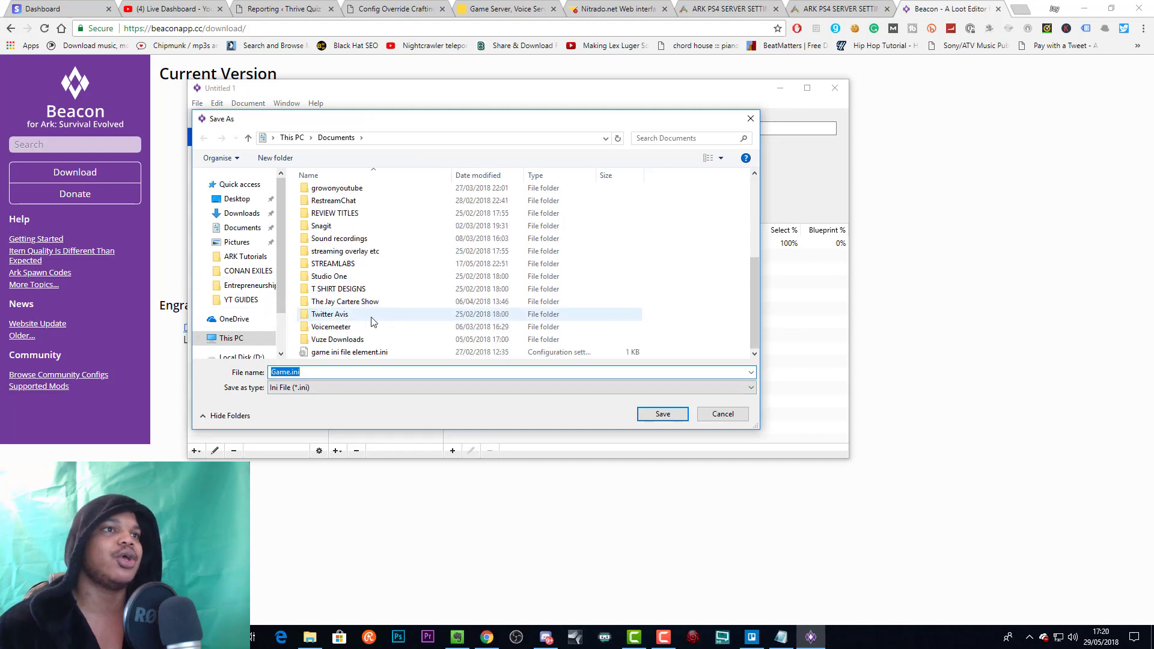
{"action": "left_click", "coordinate": [302, 372]}
{"action": "left_click", "coordinate": [289, 372]}
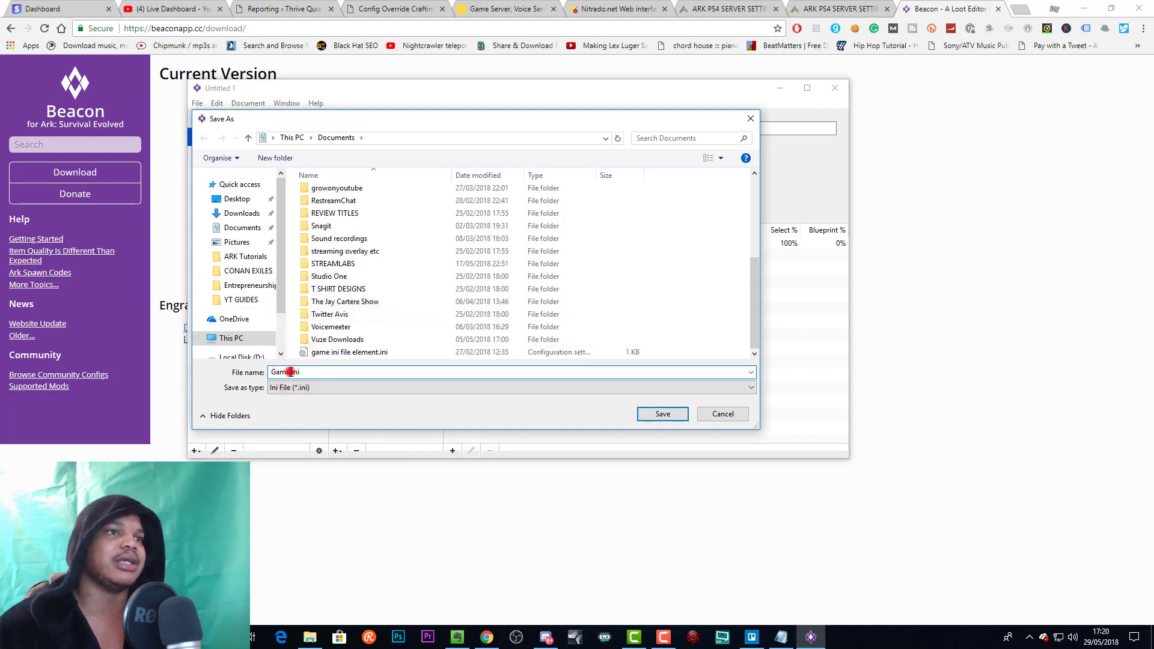
{"action": "type", "text": "test"}
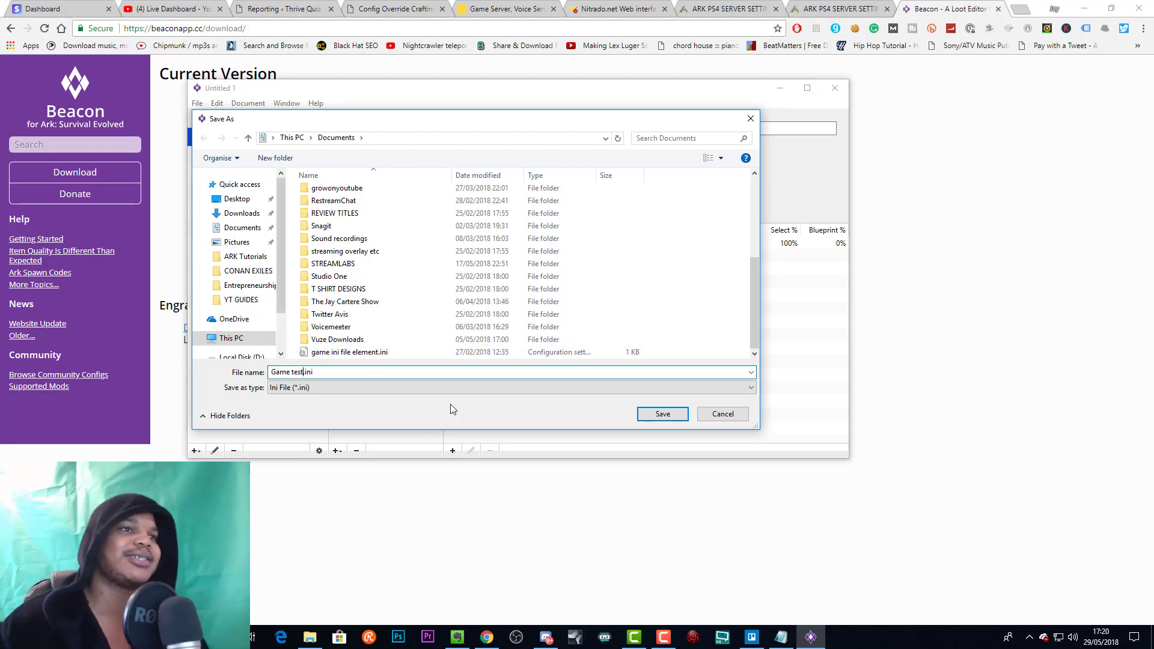
{"action": "left_click", "coordinate": [654, 414]}
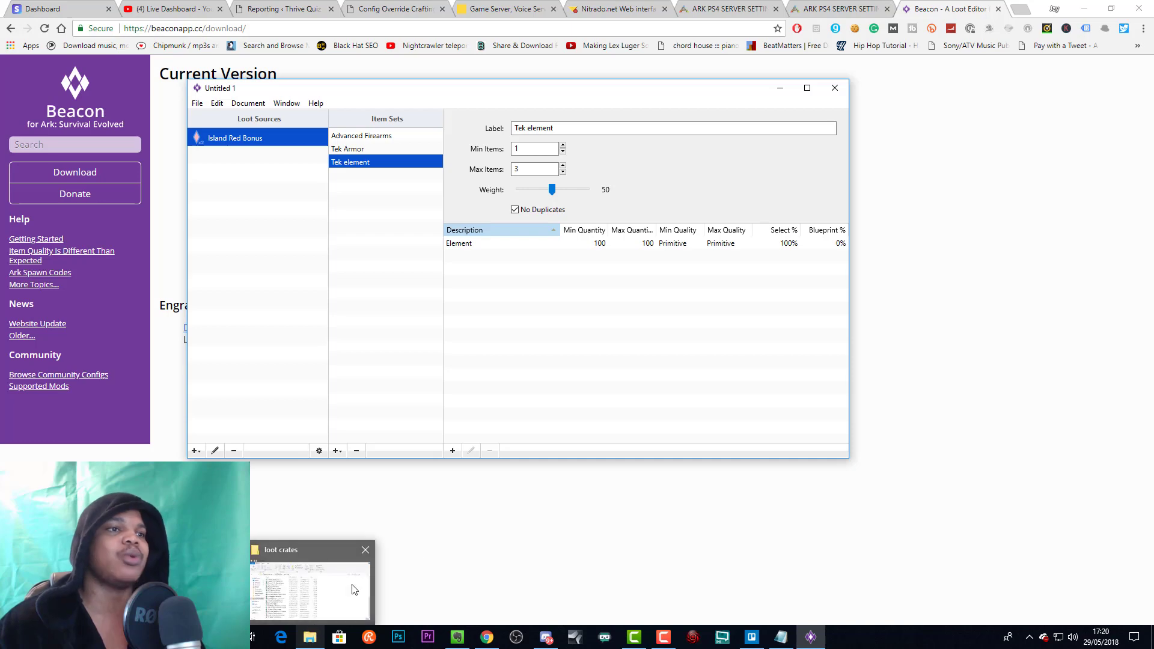
Step: Switch to File Explorer's Documents folder and open Game test.ini in Notepad
{"action": "mouse_move", "coordinate": [815, 642]}
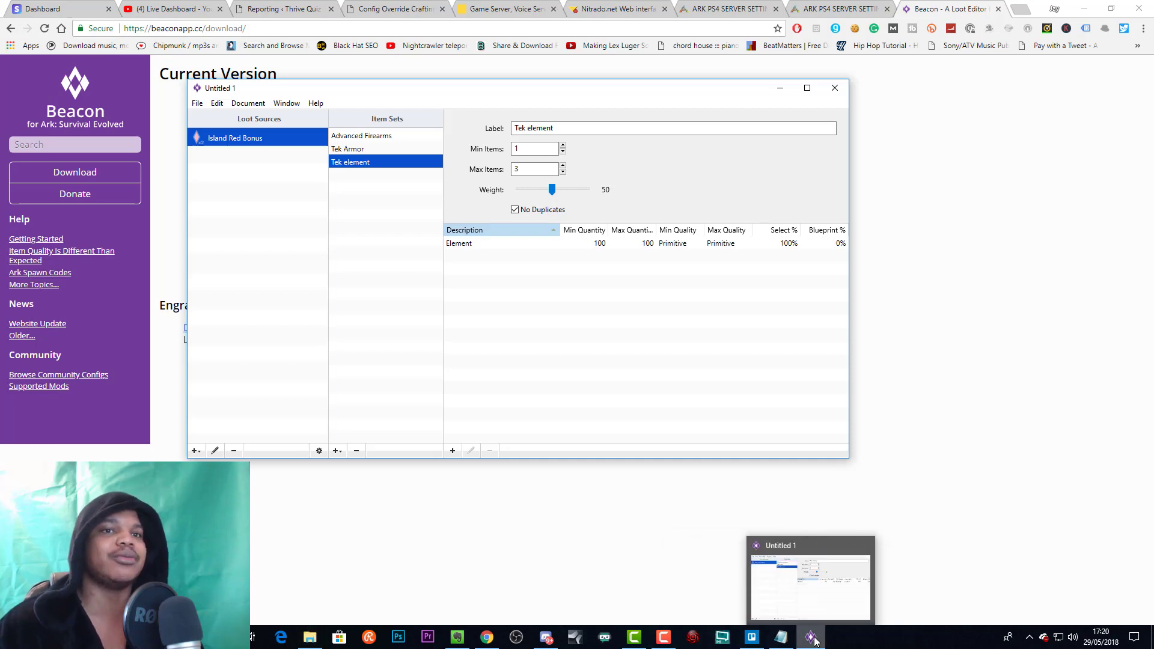
{"action": "mouse_move", "coordinate": [310, 637]}
{"action": "mouse_move", "coordinate": [307, 582]}
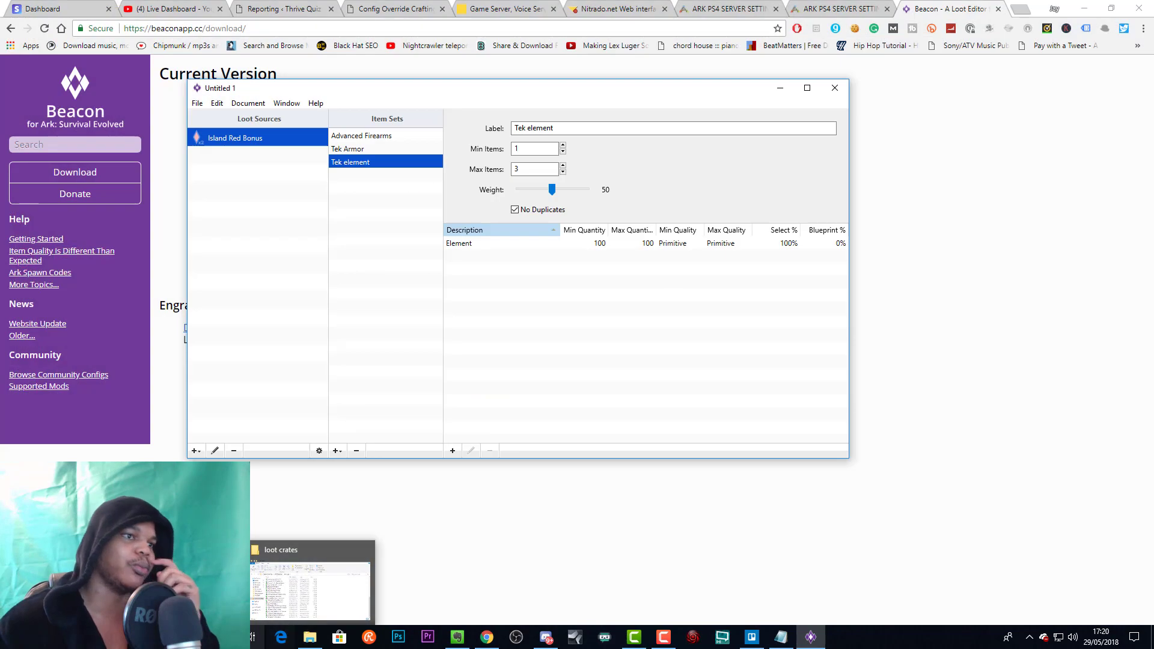
{"action": "right_click", "coordinate": [312, 639]}
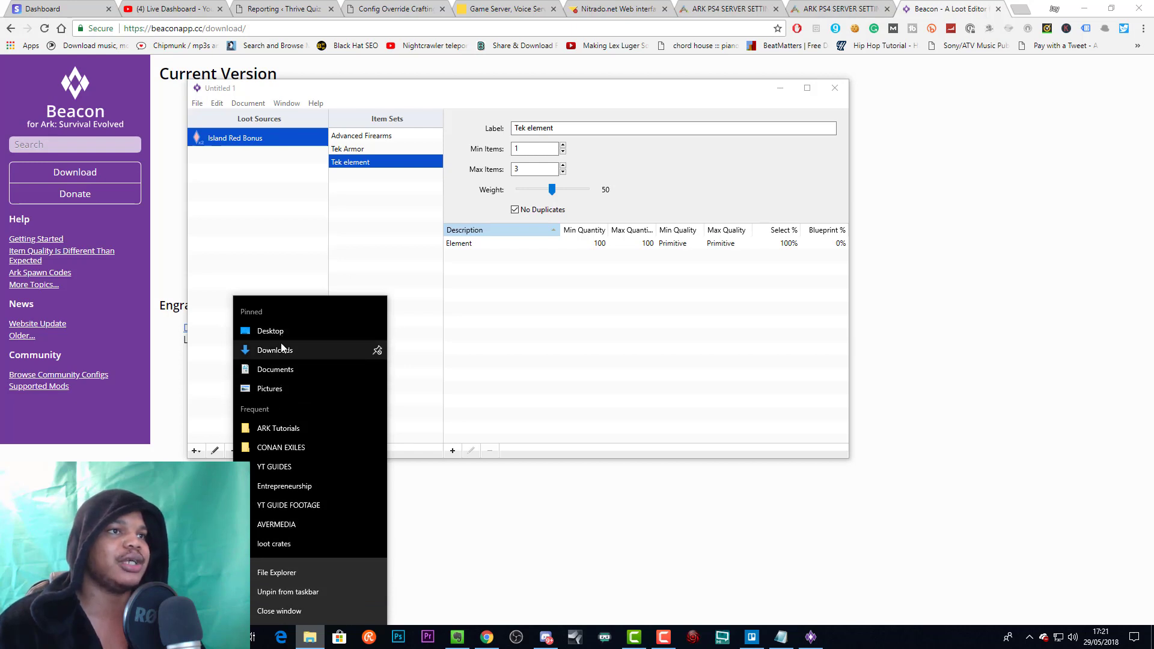
{"action": "left_click", "coordinate": [282, 369]}
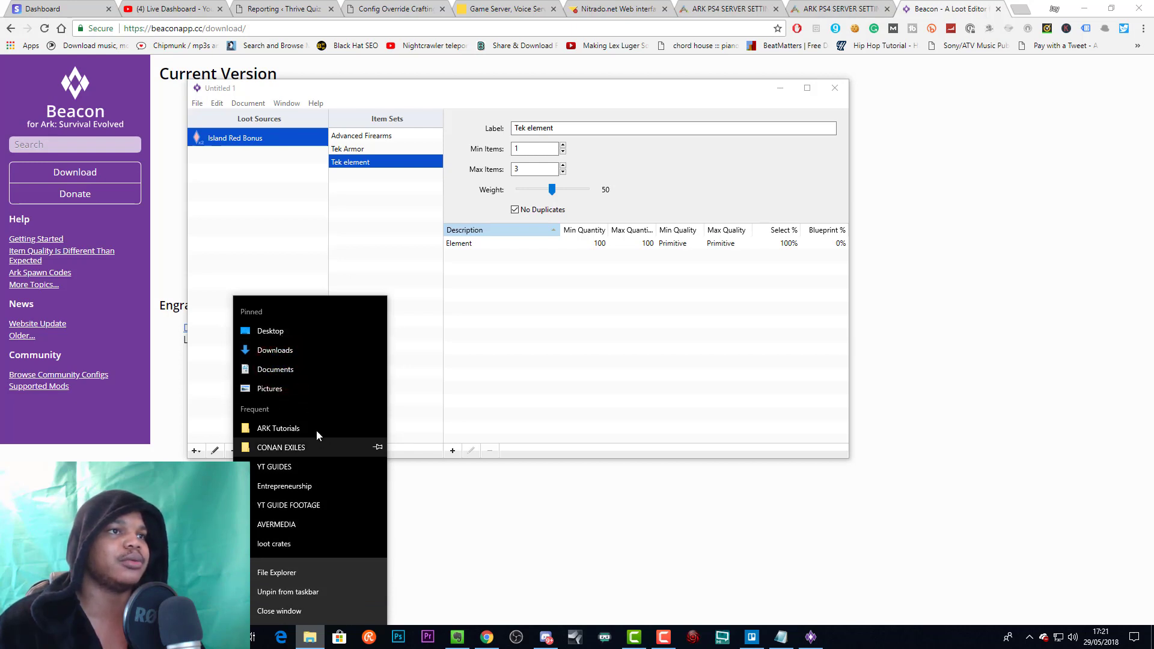
{"action": "left_click", "coordinate": [272, 373]}
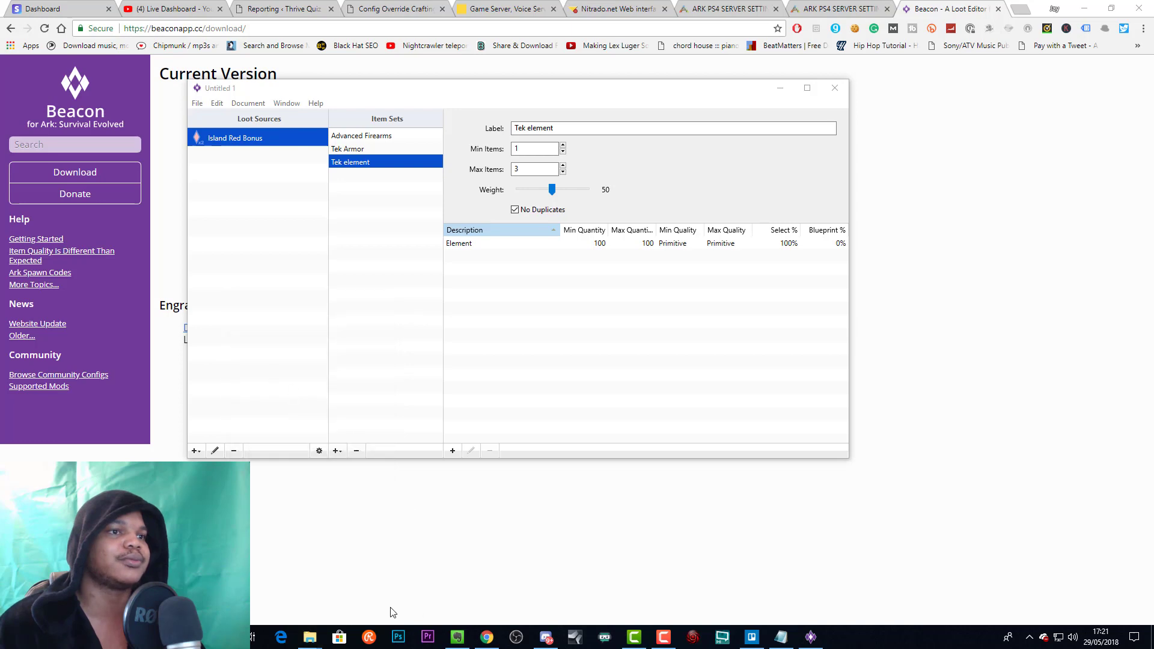
{"action": "scroll", "coordinate": [451, 354], "scroll_direction": "down", "scroll_amount": 3}
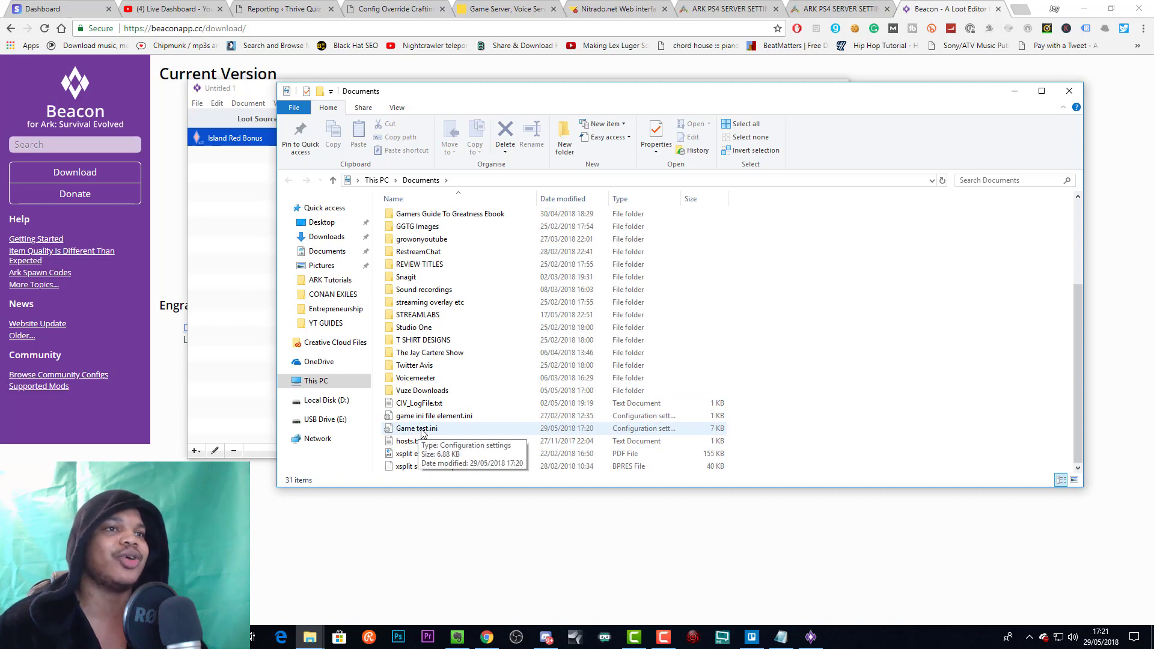
{"action": "double_click", "coordinate": [420, 429]}
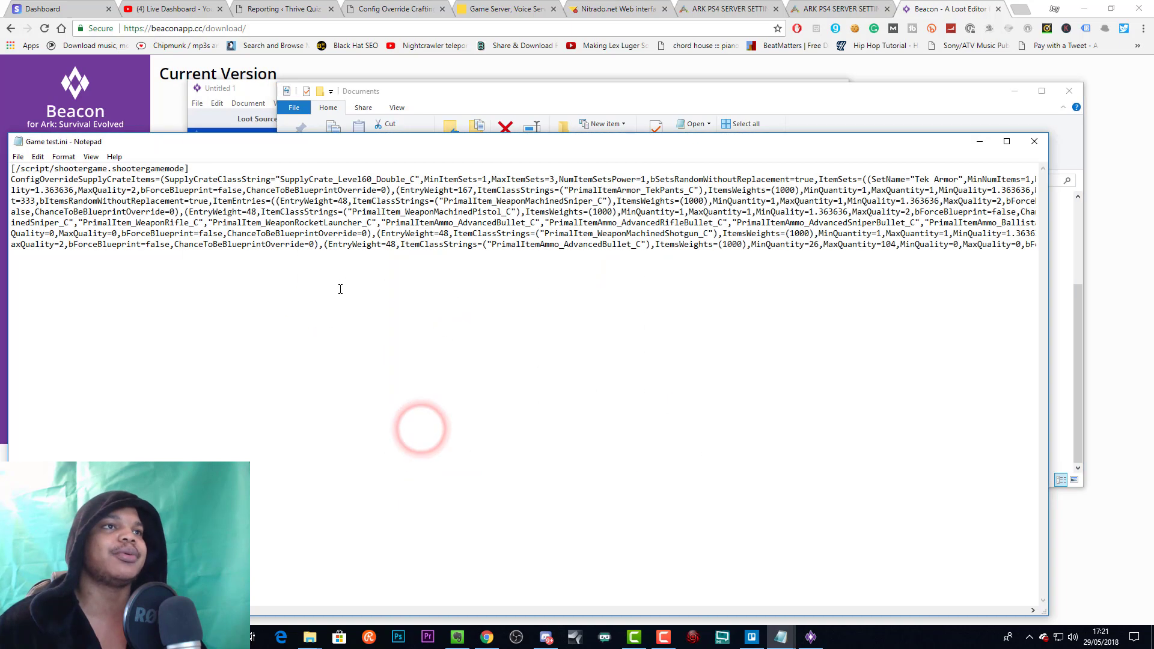
Step: Copy the ConfigOverrideSupplyCrateItems code and paste it on a new line at the end of Game.ini in Nitrado's Expert Mode Settings
{"action": "left_click_drag", "start_coordinate": [199, 169], "coordinate": [768, 325]}
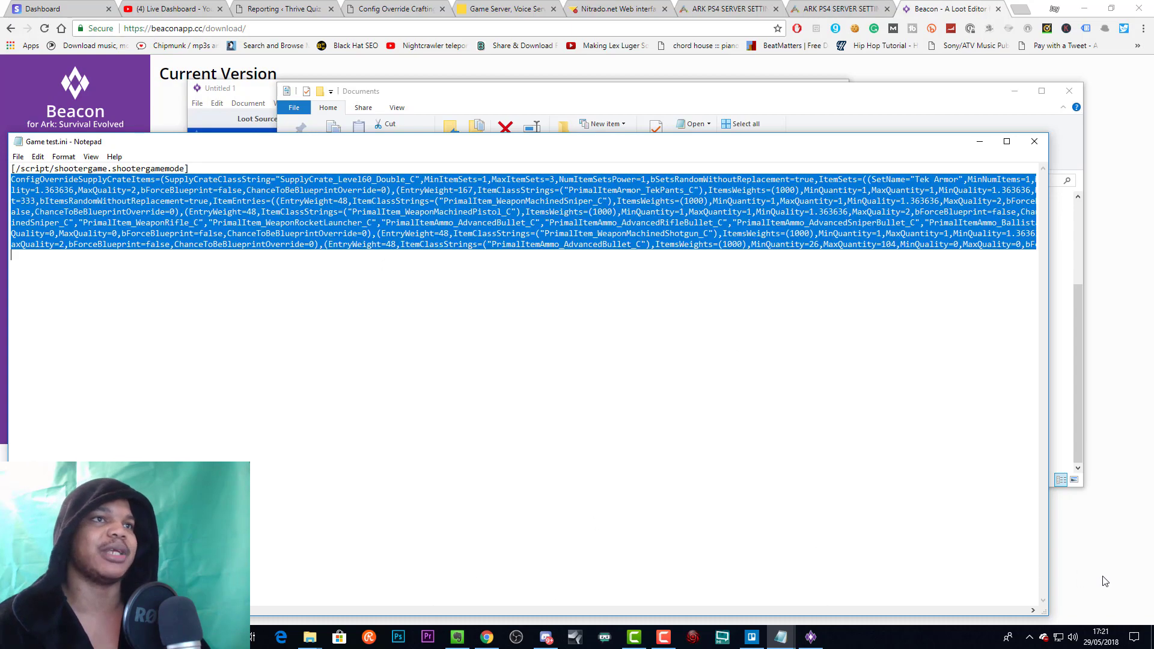
{"action": "left_click_drag", "start_coordinate": [1078, 596], "coordinate": [228, 517]}
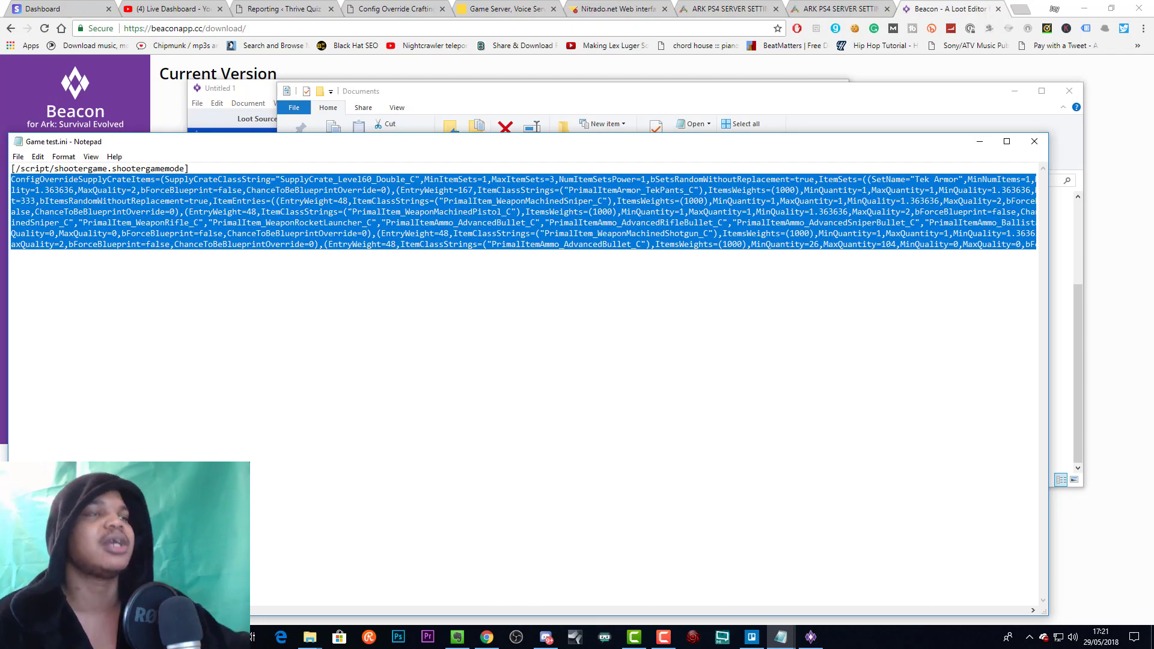
{"action": "left_click", "coordinate": [618, 7]}
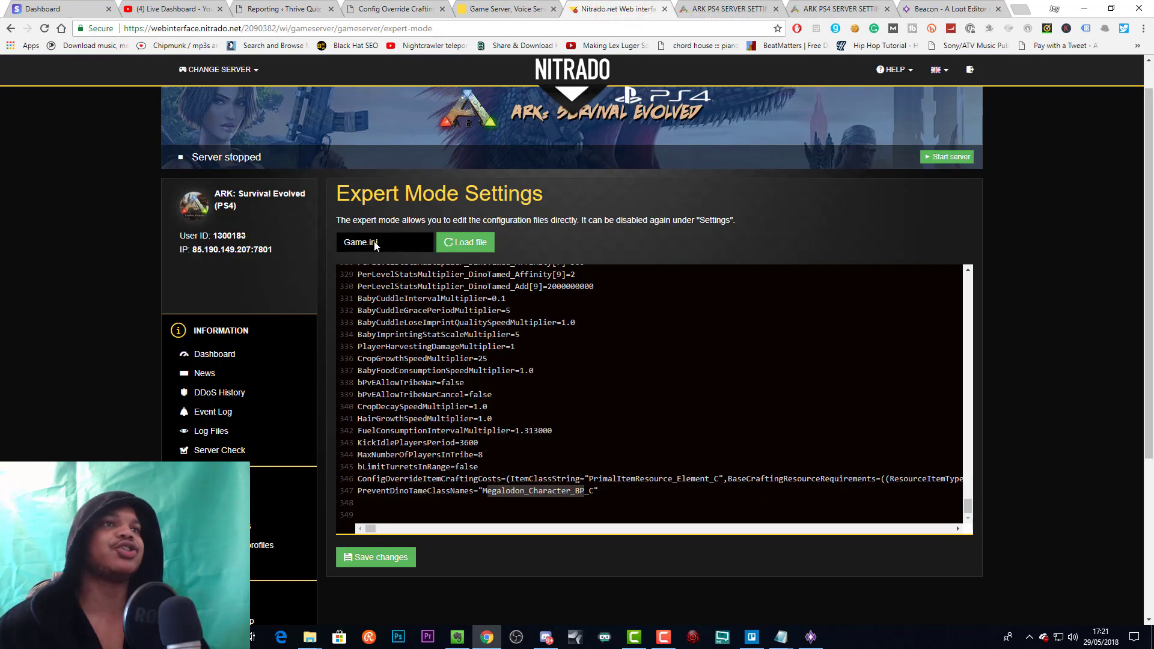
{"action": "scroll", "coordinate": [658, 356], "scroll_direction": "down", "scroll_amount": 1}
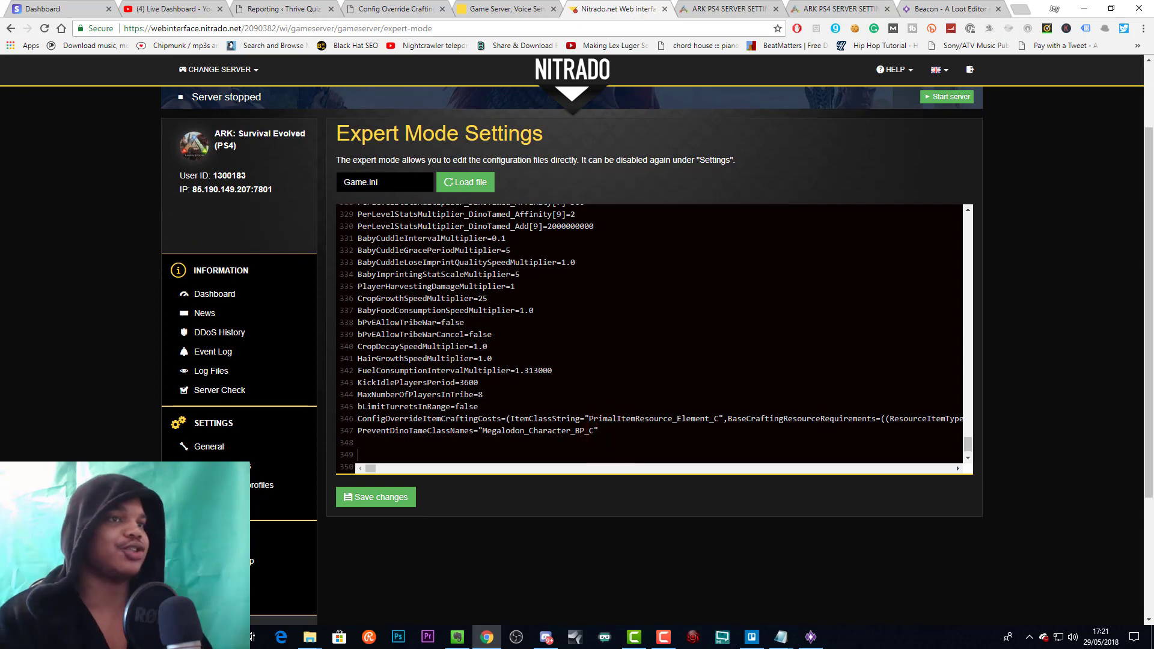
{"action": "key", "text": "Return"}
{"action": "key", "text": "ctrl+v"}
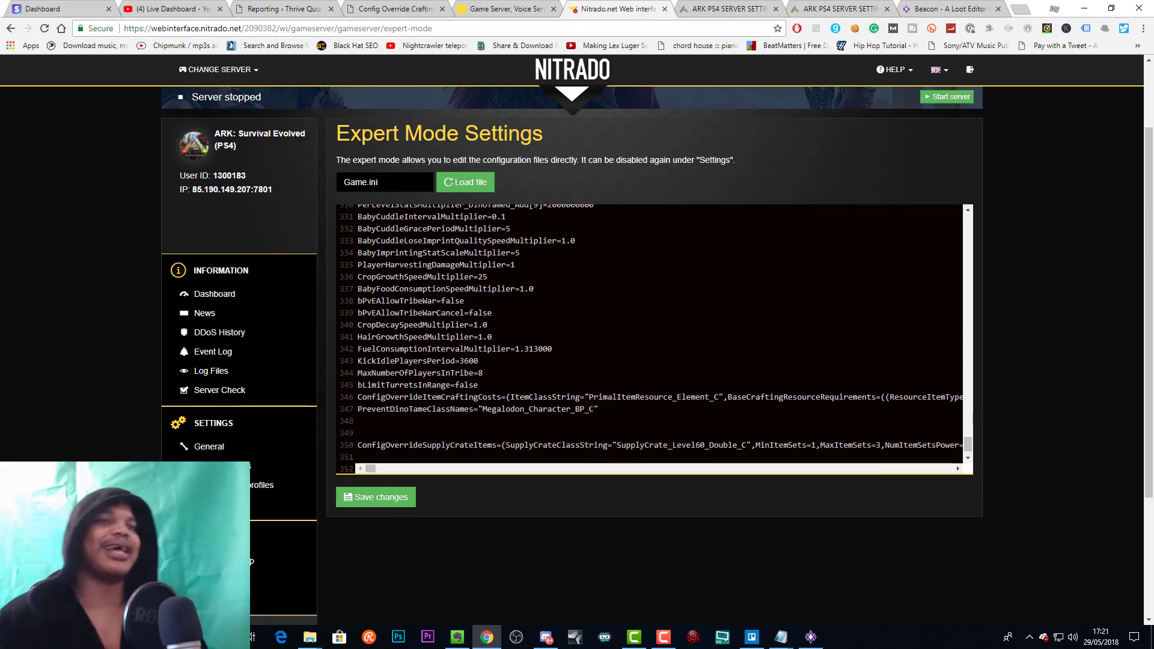
{"action": "left_click_drag", "start_coordinate": [370, 468], "coordinate": [337, 450]}
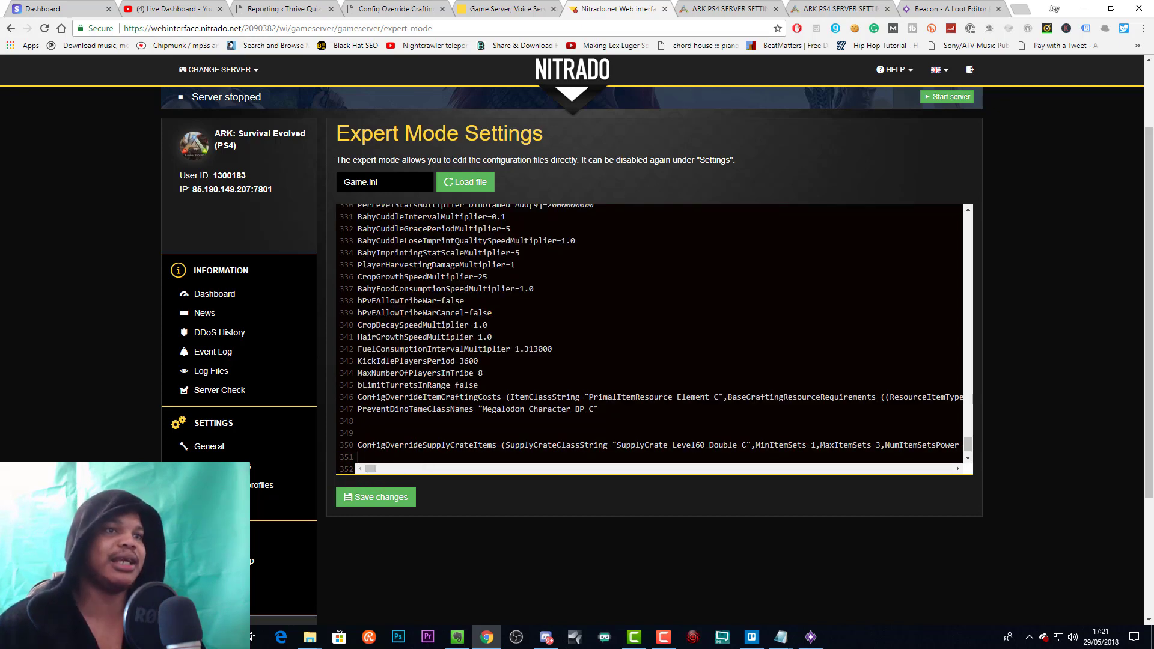
{"action": "scroll", "coordinate": [652, 333], "scroll_direction": "down", "scroll_amount": 3}
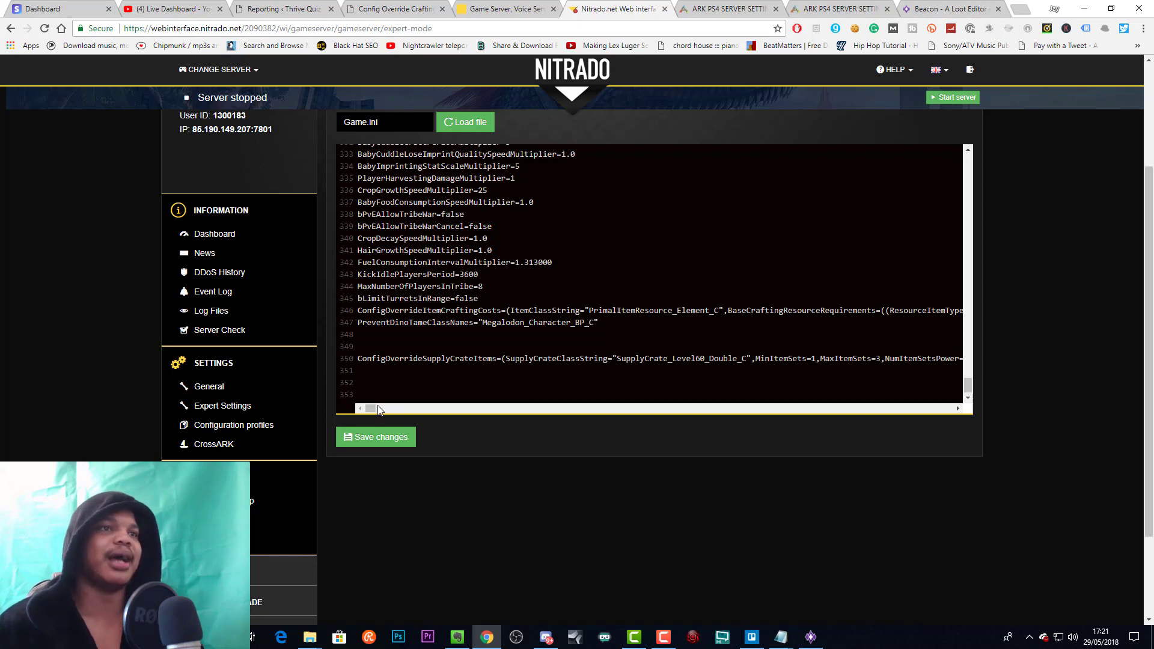
{"action": "left_click_drag", "start_coordinate": [454, 424], "coordinate": [367, 425]}
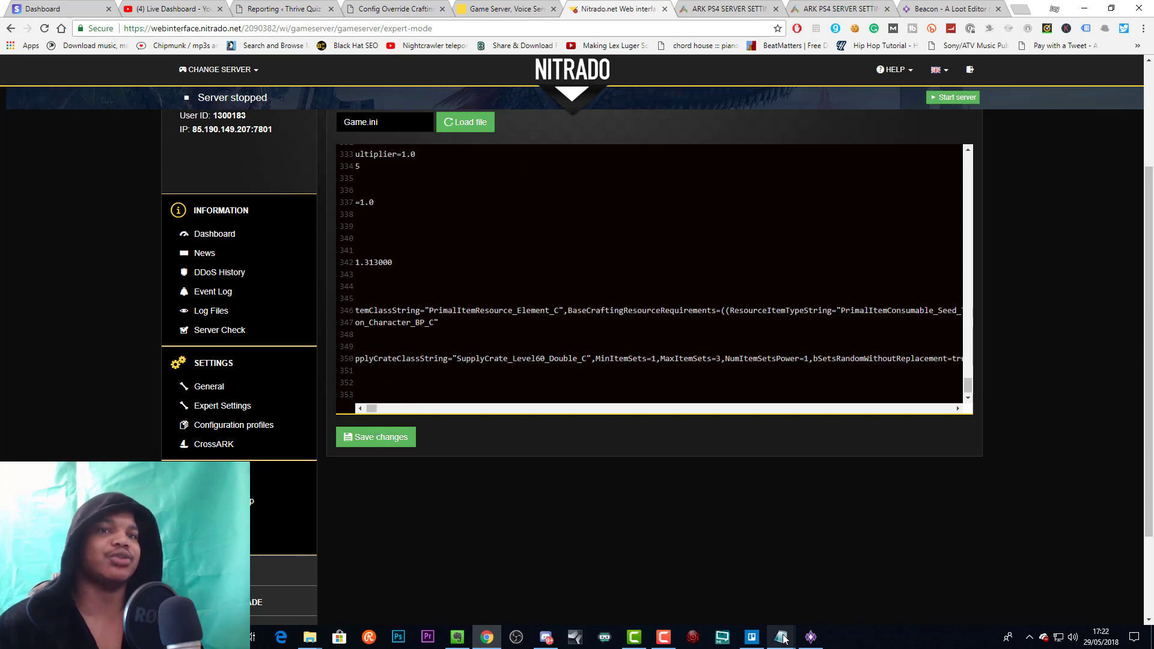
{"action": "mouse_move", "coordinate": [784, 639]}
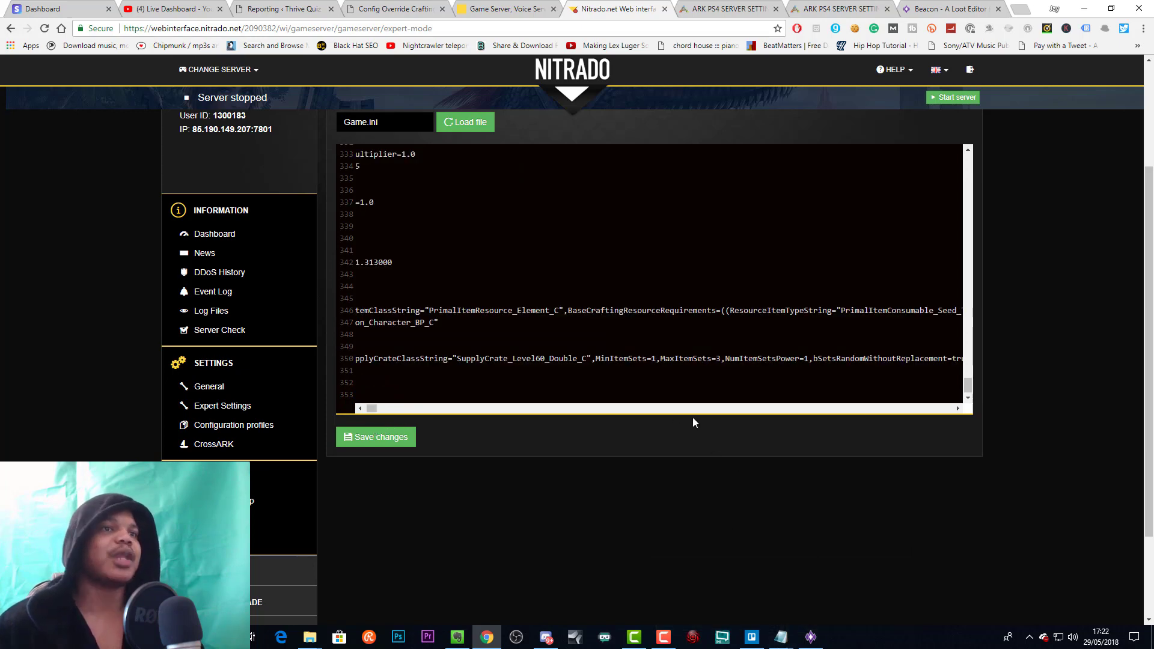
{"action": "left_click", "coordinate": [364, 372]}
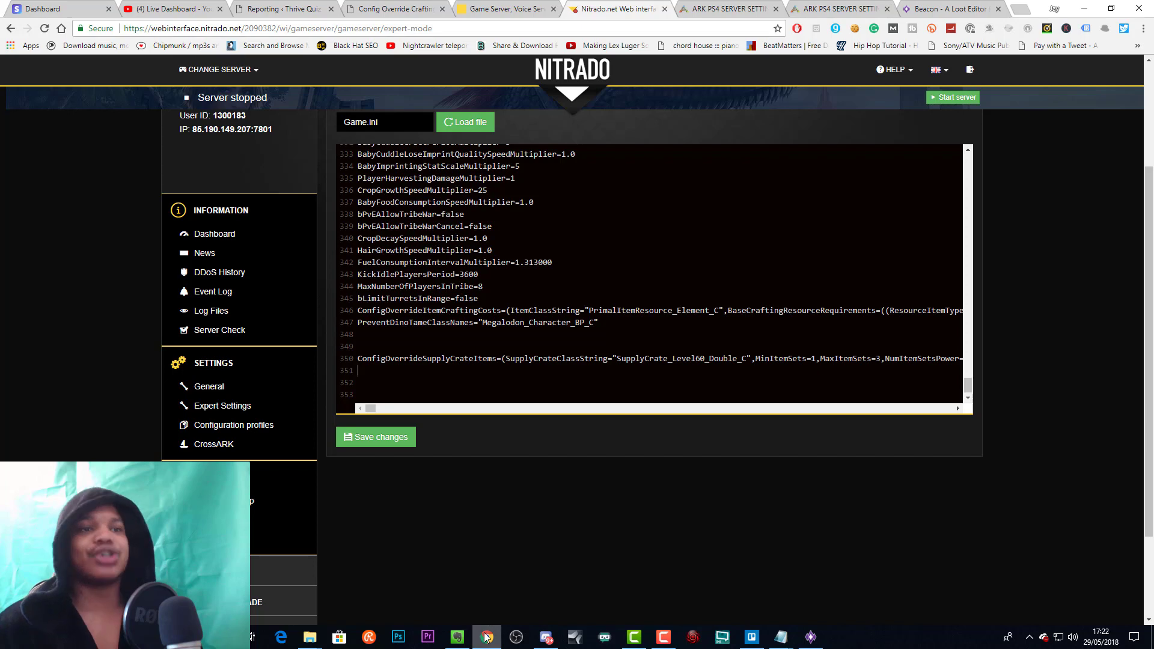
{"action": "mouse_move", "coordinate": [483, 613]}
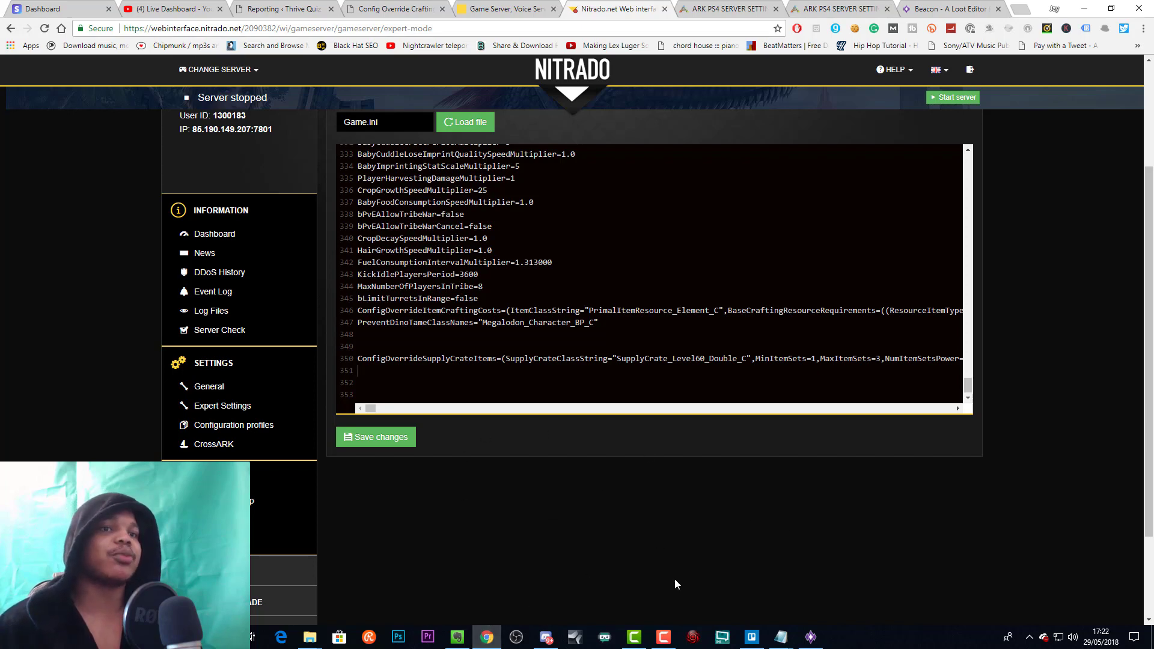
Step: Switch to File Explorer's loot crates folder and open ragnarok tek wars.beacon in Beacon
{"action": "left_click", "coordinate": [810, 639]}
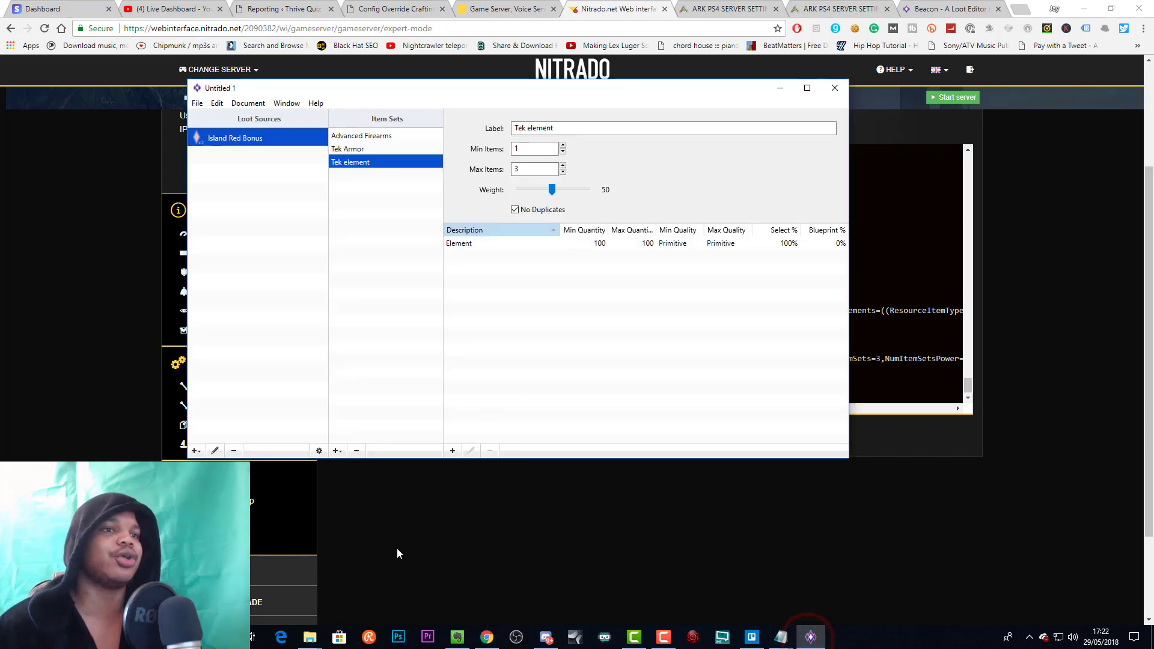
{"action": "mouse_move", "coordinate": [312, 639]}
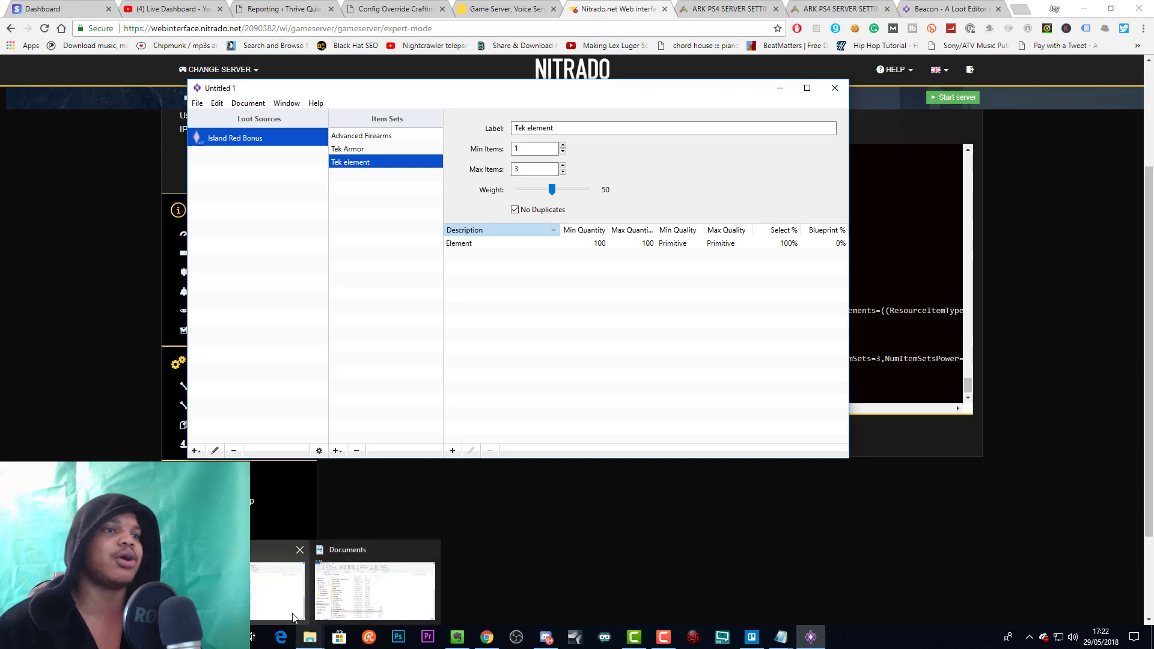
{"action": "left_click", "coordinate": [278, 600]}
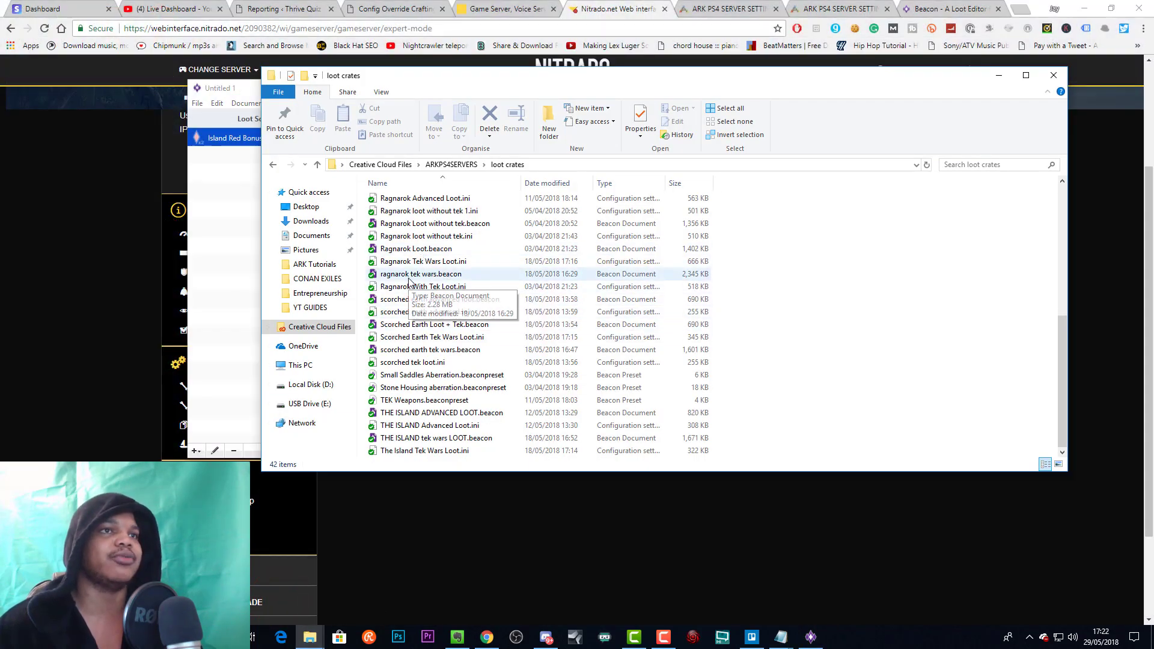
{"action": "left_click", "coordinate": [409, 275]}
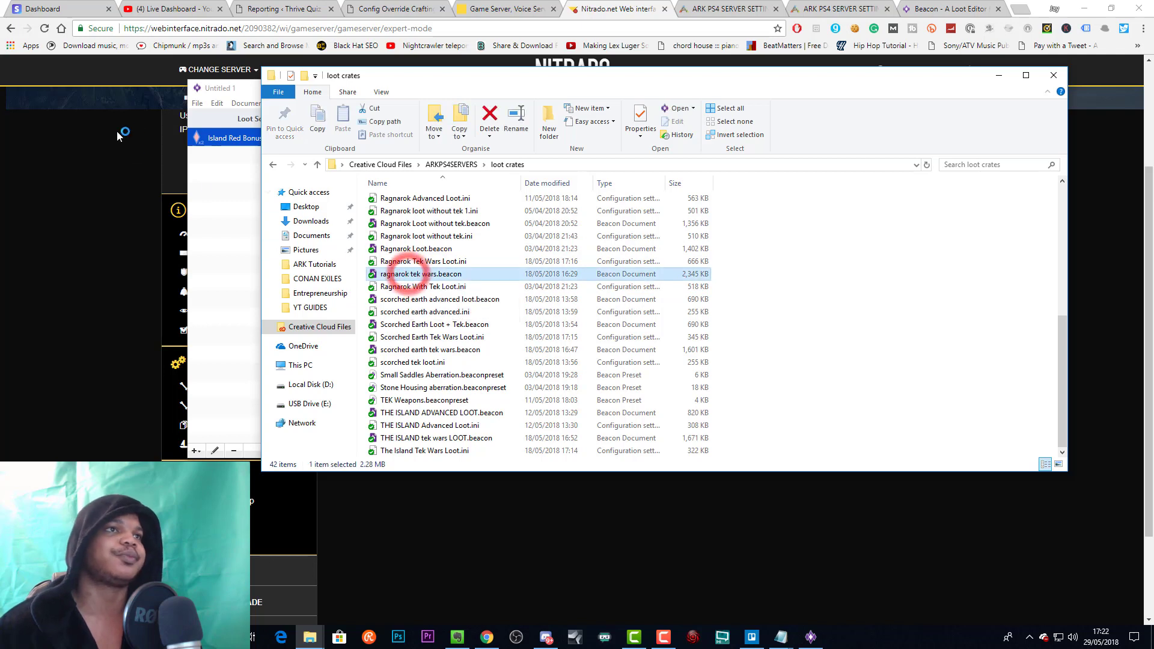
{"action": "left_click", "coordinate": [248, 88]}
{"action": "left_click", "coordinate": [1003, 75]}
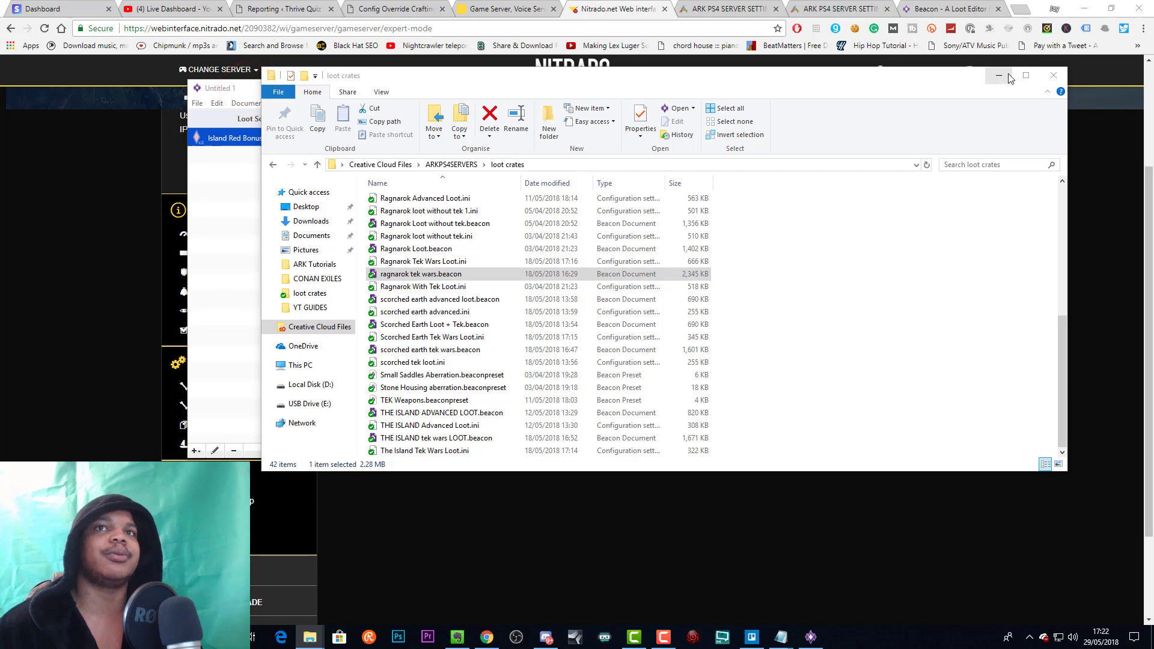
{"action": "left_click_drag", "start_coordinate": [490, 95], "coordinate": [363, 87]}
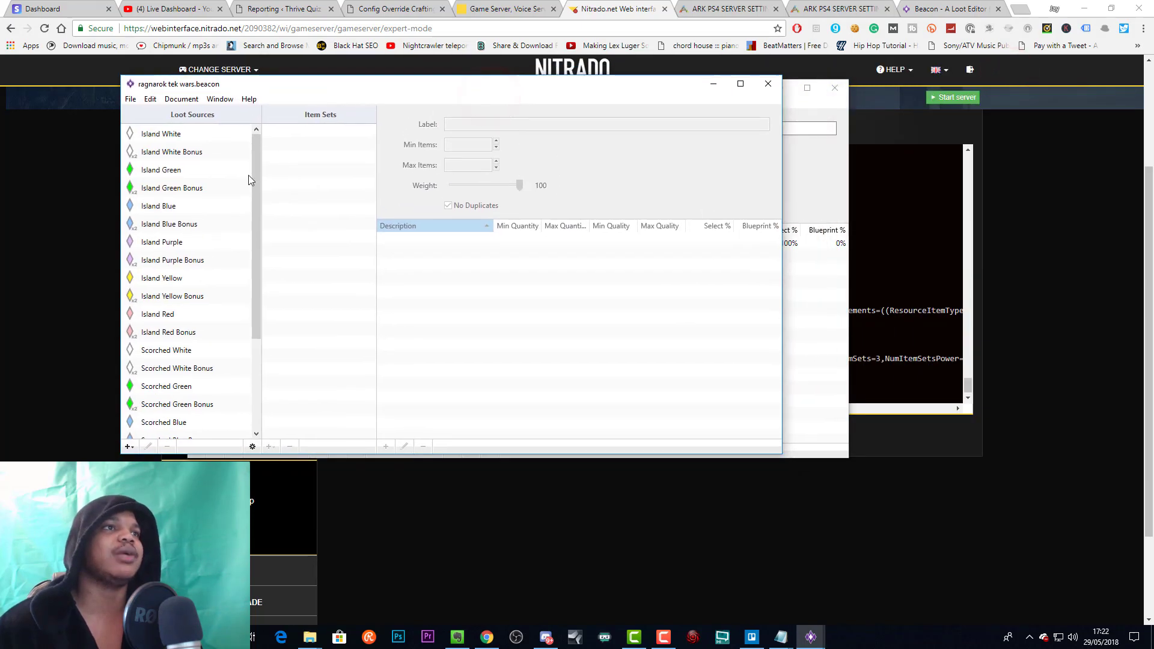
Step: Examine which item sets are assigned to the Island and Scorched loot sources, from the green to the red crates
{"action": "left_click", "coordinate": [174, 156]}
{"action": "left_click", "coordinate": [172, 170]}
{"action": "left_click", "coordinate": [175, 185]}
{"action": "scroll", "coordinate": [187, 253], "scroll_direction": "down", "scroll_amount": 3}
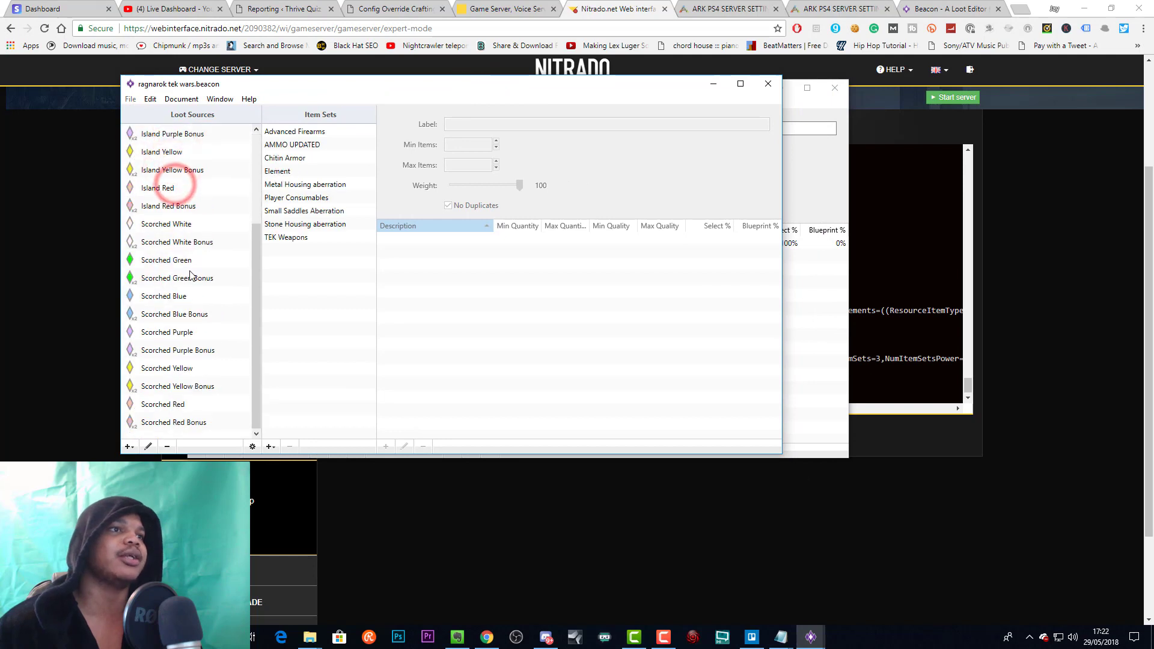
{"action": "left_click", "coordinate": [174, 262]}
{"action": "left_click", "coordinate": [174, 278]}
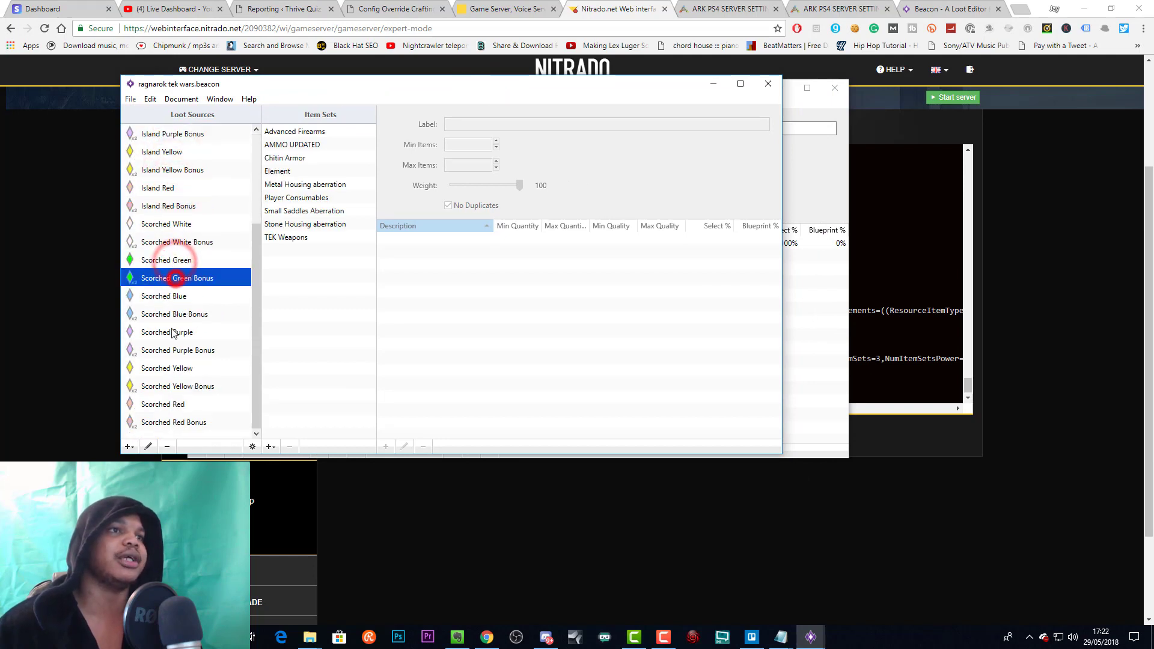
{"action": "left_click", "coordinate": [172, 297]}
{"action": "left_click", "coordinate": [178, 408]}
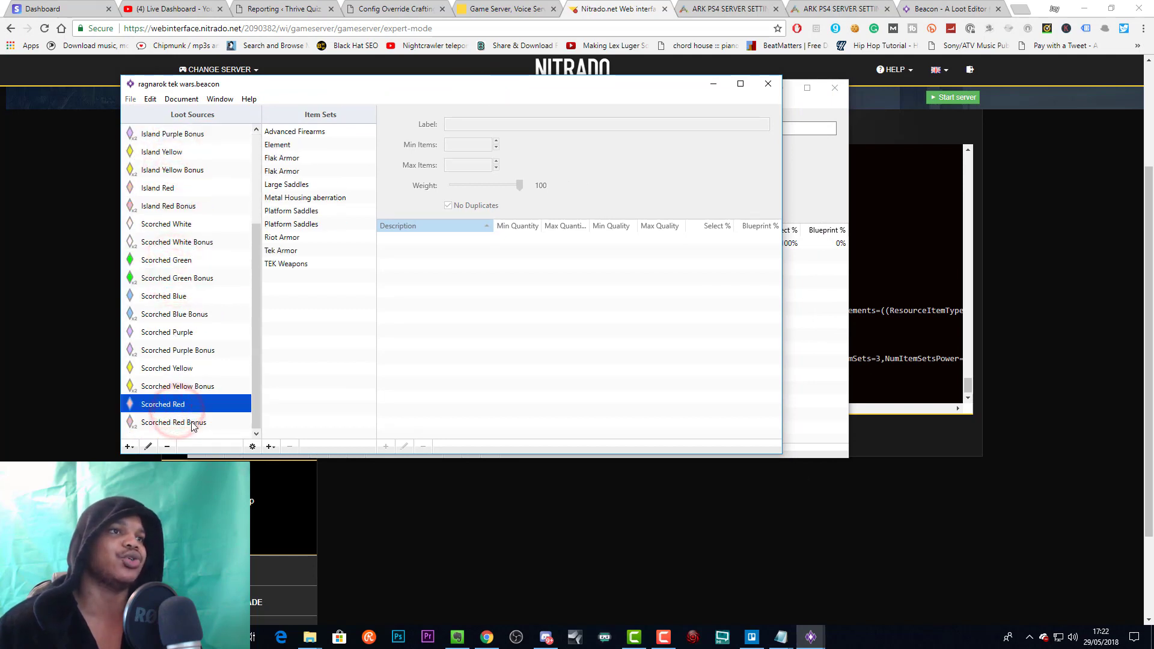
{"action": "left_click", "coordinate": [188, 422]}
{"action": "left_click", "coordinate": [188, 404]}
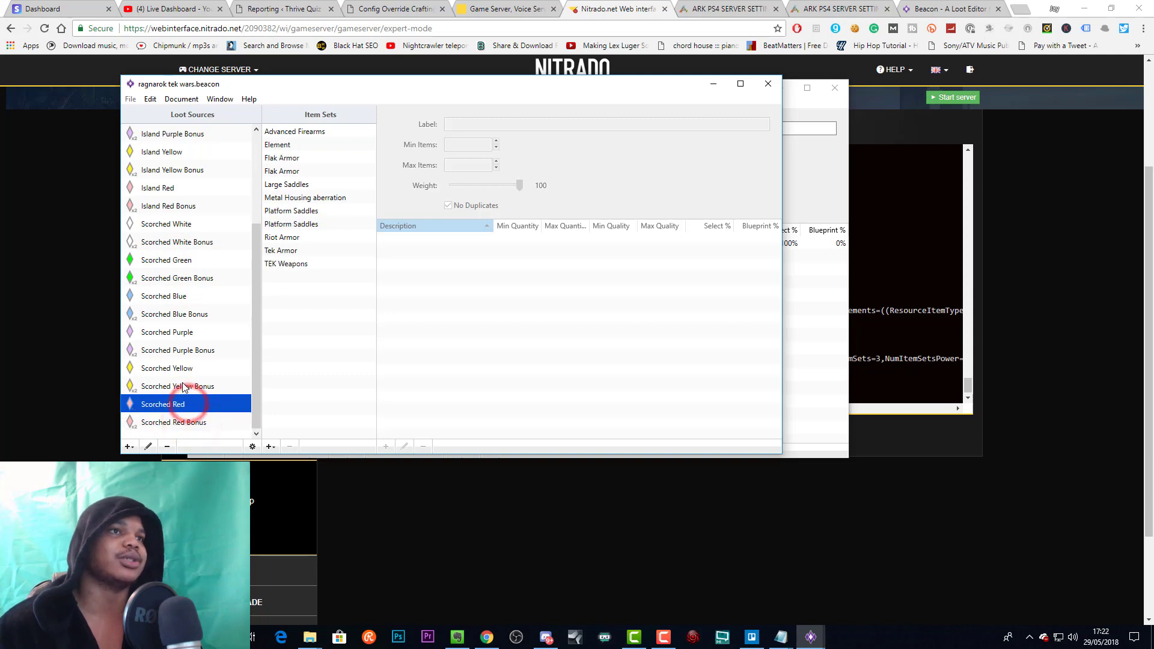
{"action": "left_click", "coordinate": [180, 384]}
{"action": "left_click", "coordinate": [174, 332]}
{"action": "left_click", "coordinate": [184, 278]}
{"action": "left_click", "coordinate": [177, 206]}
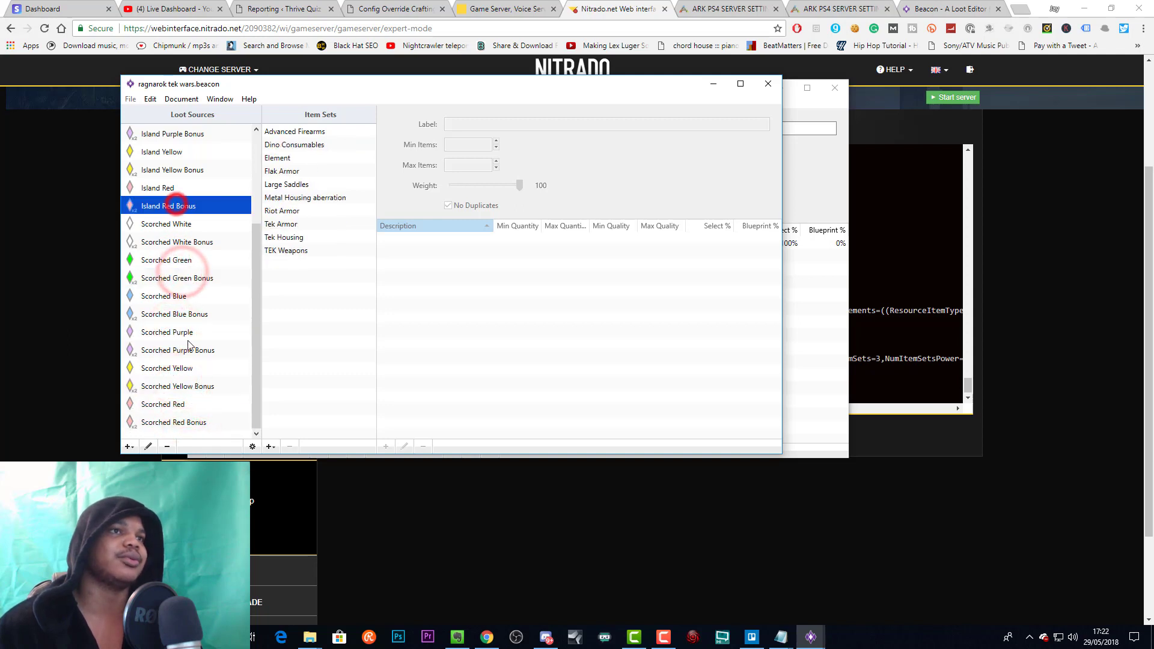
{"action": "left_click", "coordinate": [181, 350]}
Step: Compare the two Platform Saddles item sets of the Scorched Red loot source
{"action": "left_click", "coordinate": [184, 405]}
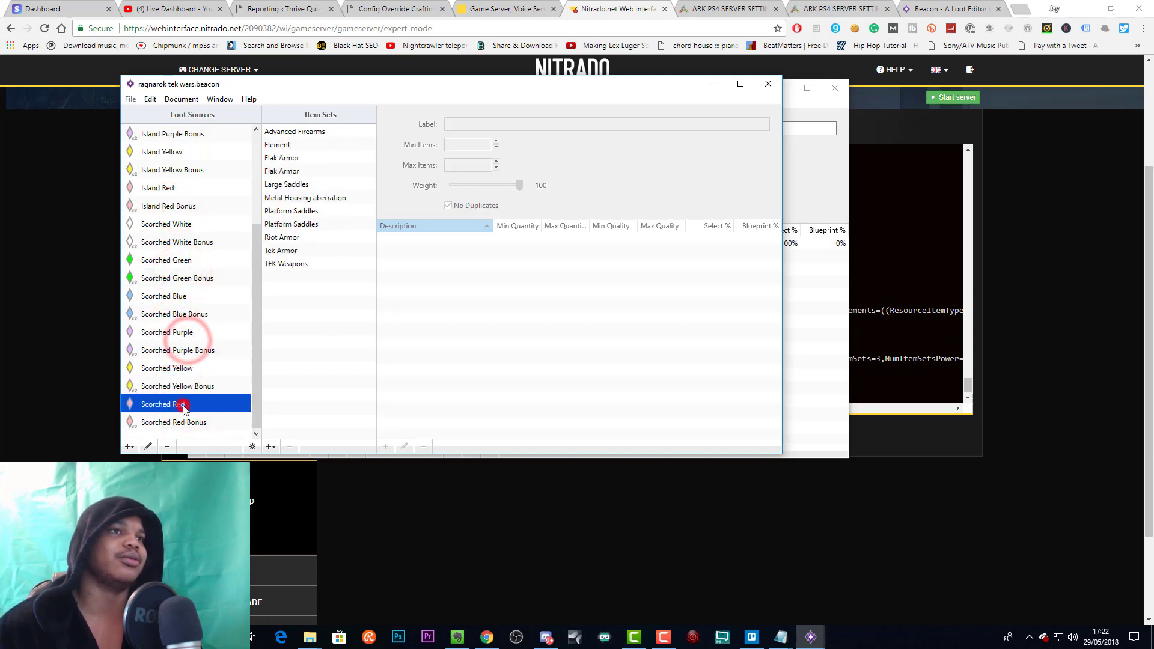
{"action": "left_click", "coordinate": [299, 214]}
{"action": "left_click", "coordinate": [301, 225]}
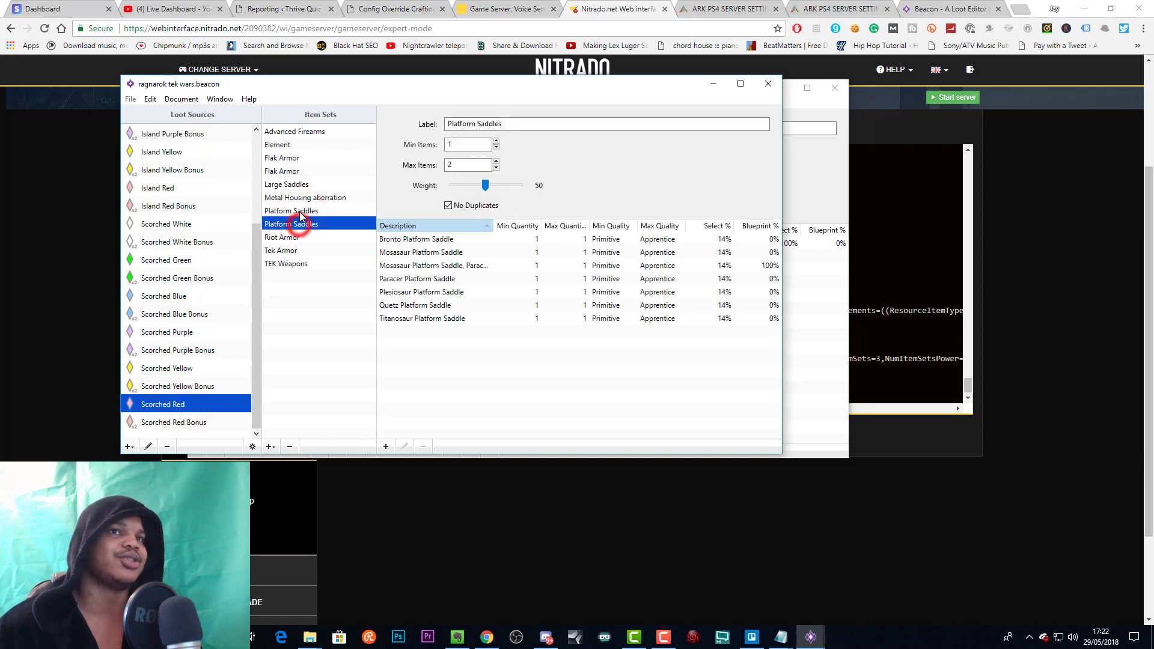
{"action": "left_click", "coordinate": [299, 211]}
{"action": "left_click", "coordinate": [302, 226]}
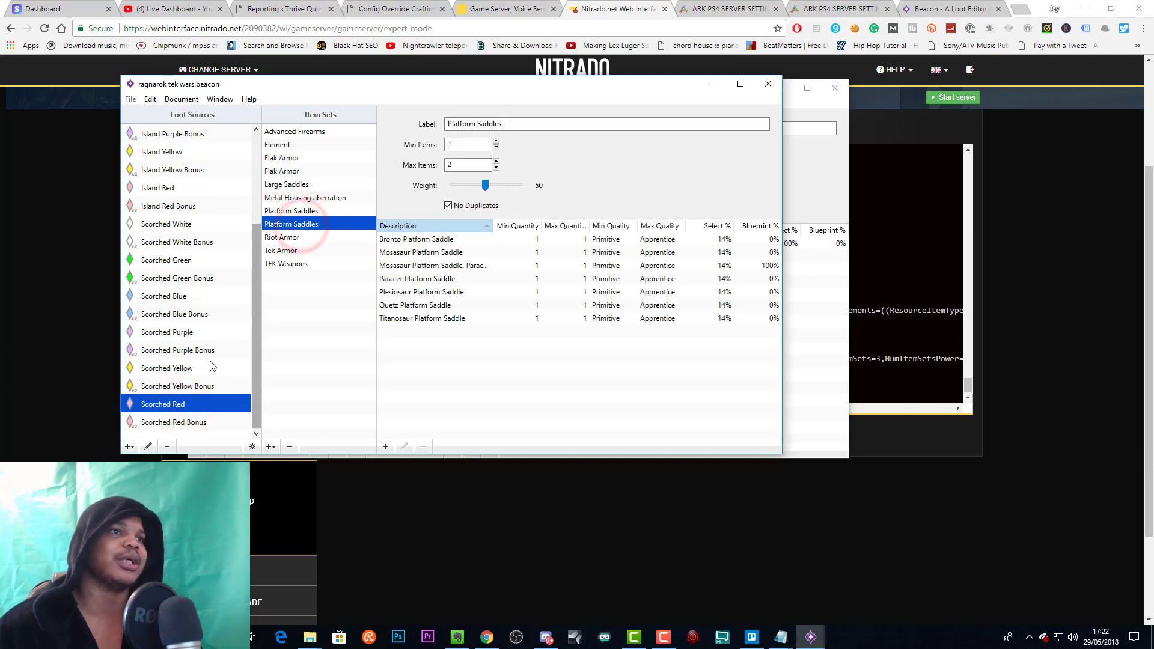
Step: Compare the item sets of the white and green Island crates with those of the Scorched crates from white to yellow, including the bonus crates
{"action": "left_click_drag", "start_coordinate": [336, 90], "coordinate": [364, 132]}
{"action": "scroll", "coordinate": [218, 361], "scroll_direction": "up", "scroll_amount": 3}
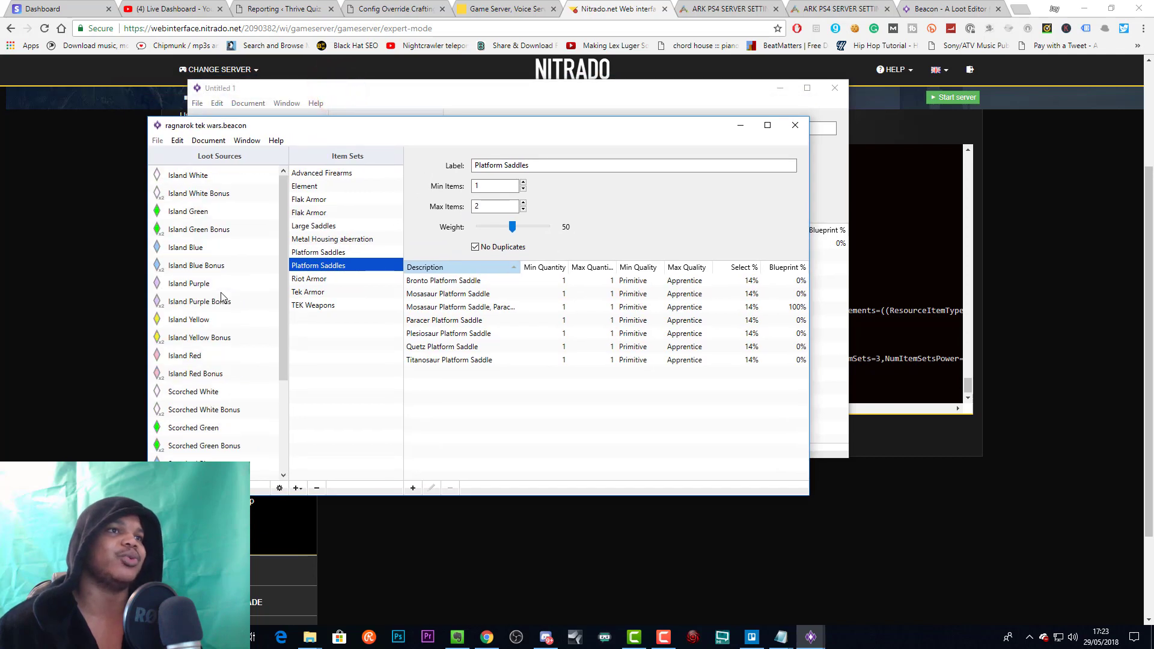
{"action": "left_click", "coordinate": [220, 179]}
{"action": "left_click", "coordinate": [224, 195]}
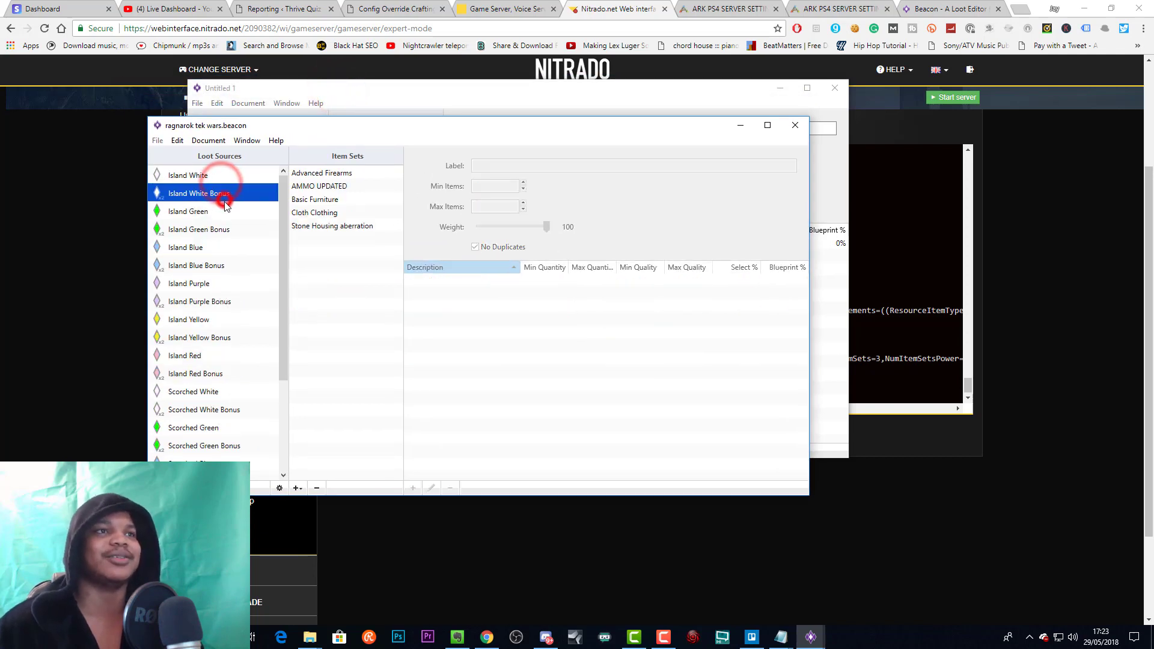
{"action": "left_click", "coordinate": [221, 212]}
{"action": "left_click", "coordinate": [218, 228]}
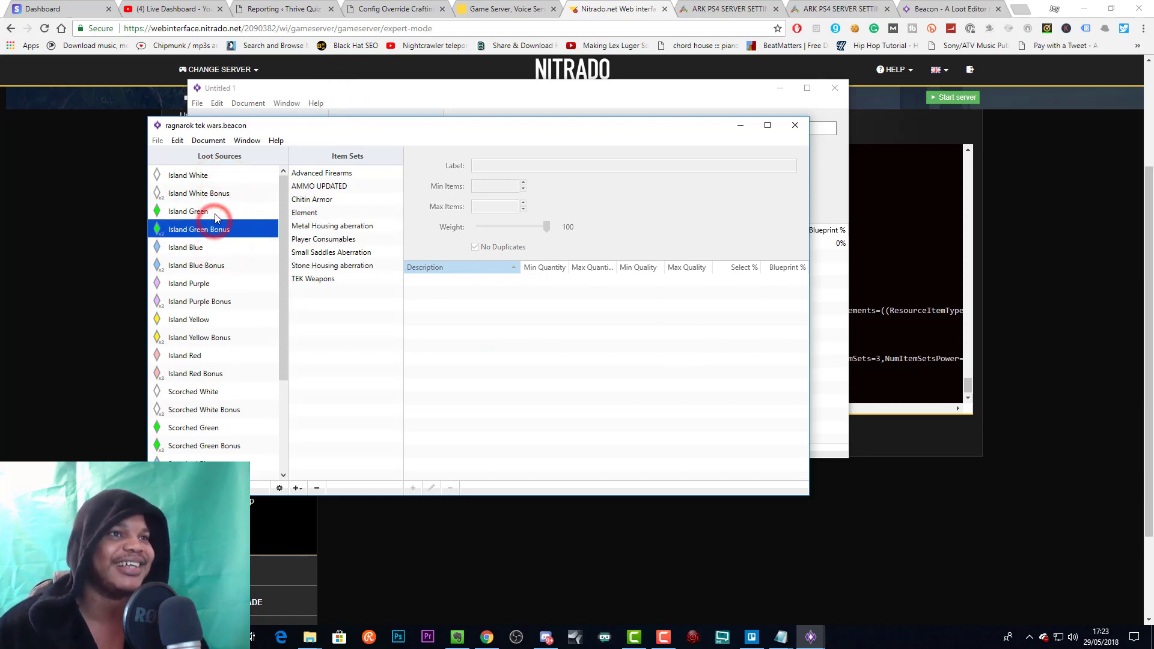
{"action": "scroll", "coordinate": [214, 229], "scroll_direction": "down", "scroll_amount": 2}
{"action": "left_click", "coordinate": [200, 265]}
{"action": "left_click", "coordinate": [205, 285]}
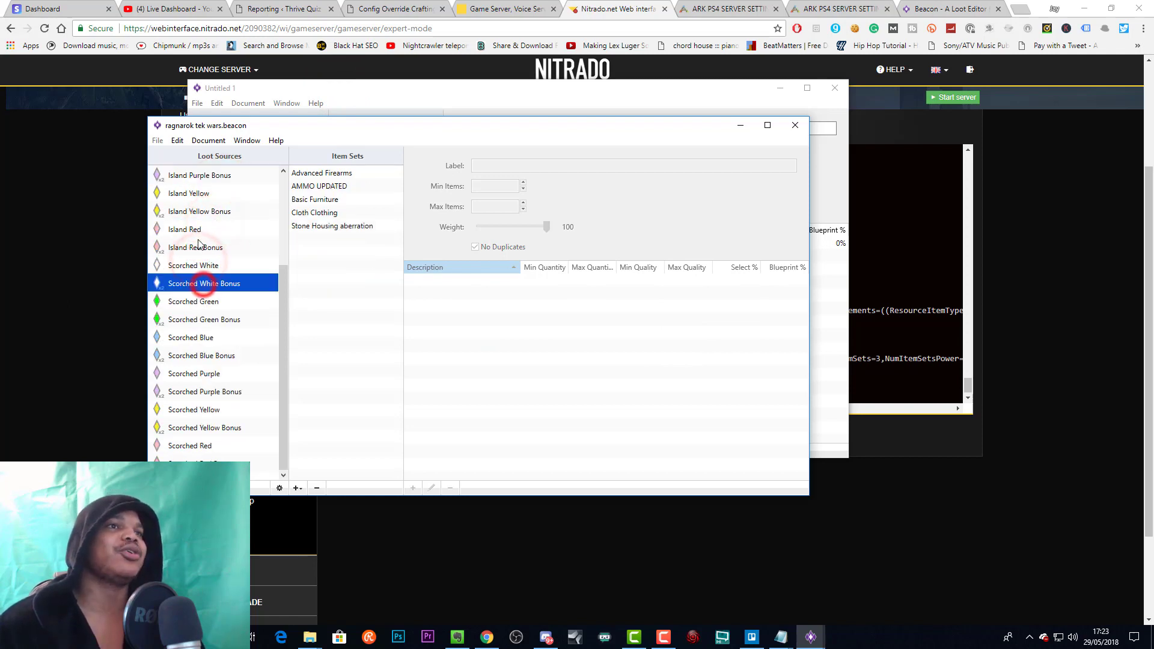
{"action": "left_click", "coordinate": [208, 305]}
{"action": "left_click", "coordinate": [204, 318]}
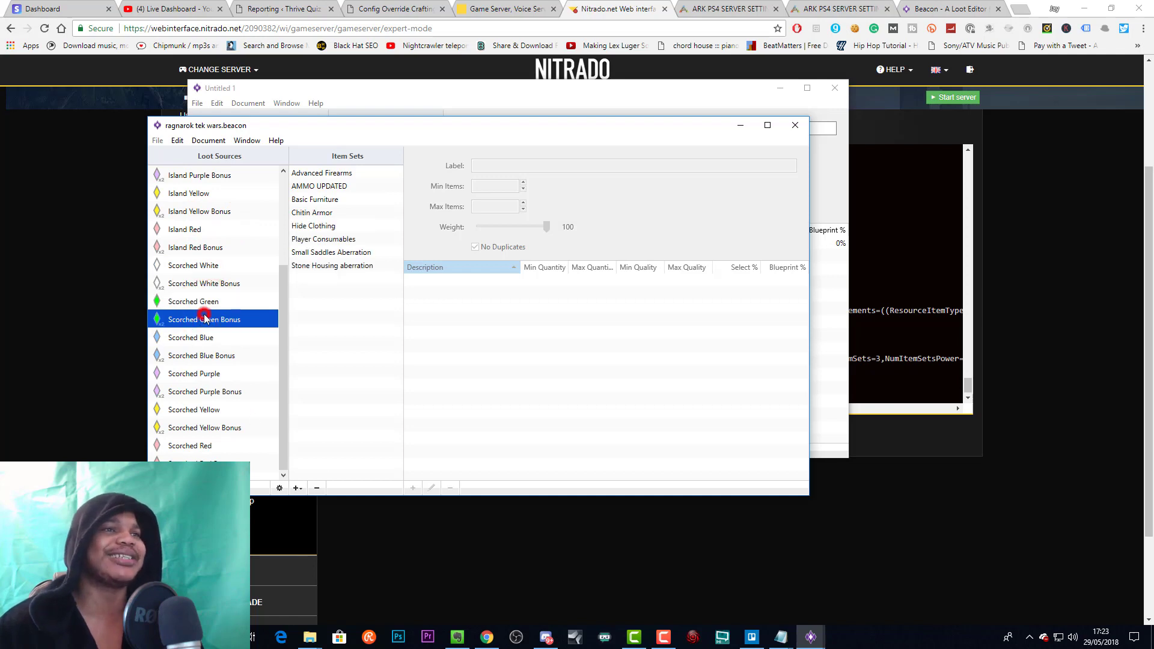
{"action": "left_click", "coordinate": [204, 359]}
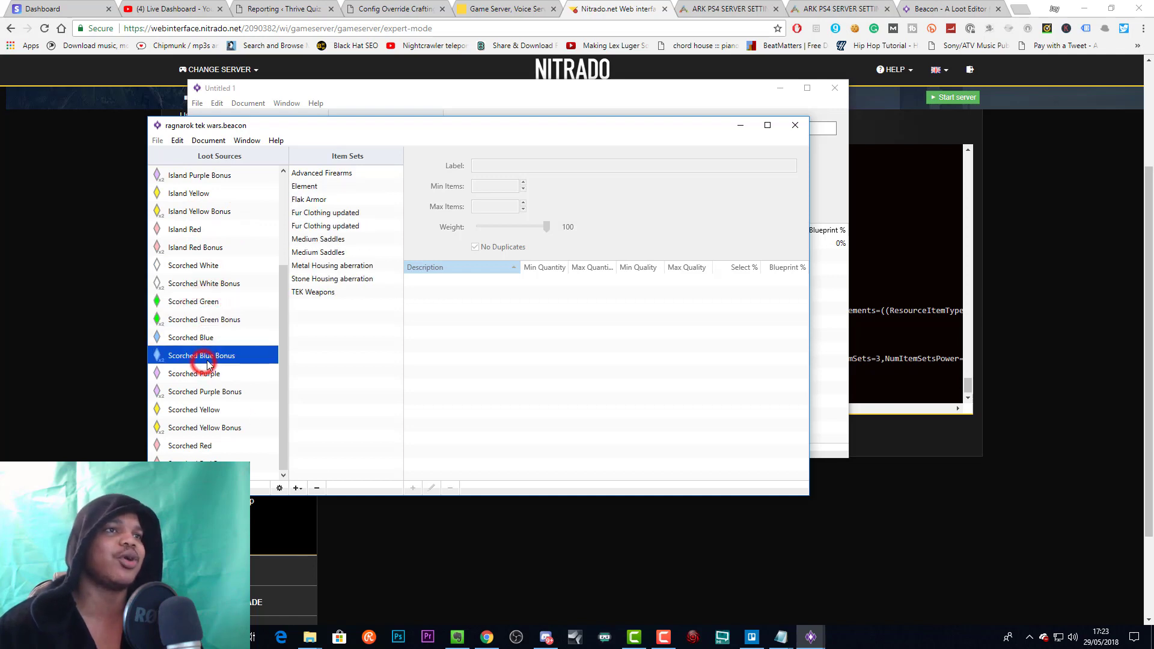
{"action": "left_click", "coordinate": [211, 397]}
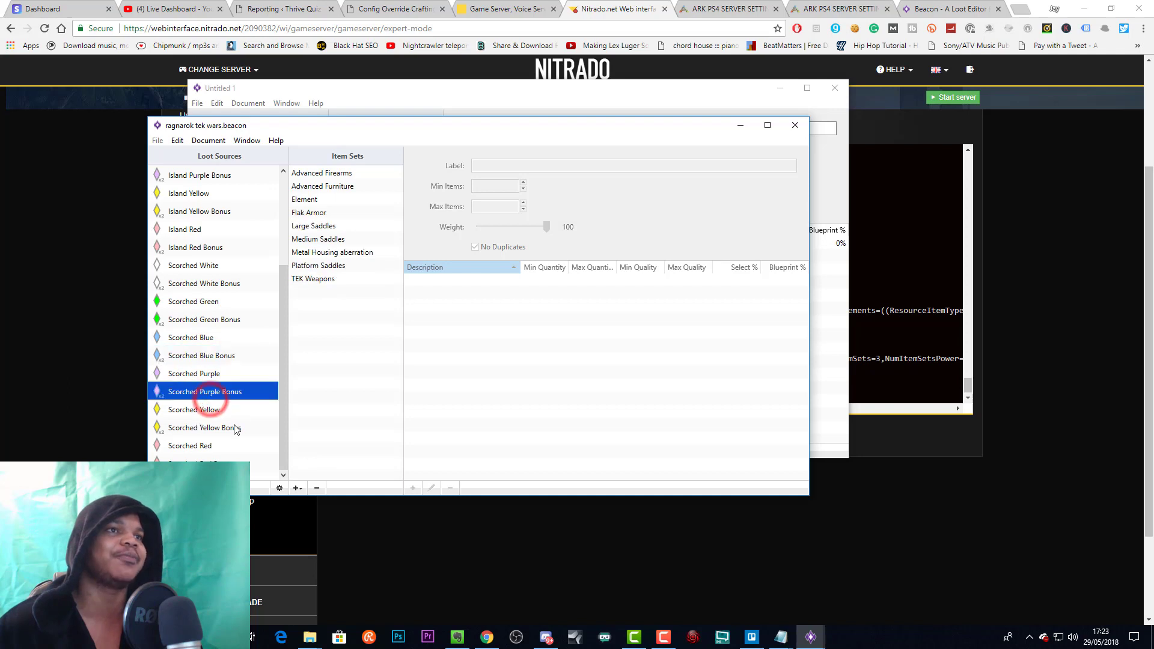
{"action": "left_click", "coordinate": [226, 428]}
{"action": "left_click", "coordinate": [222, 406]}
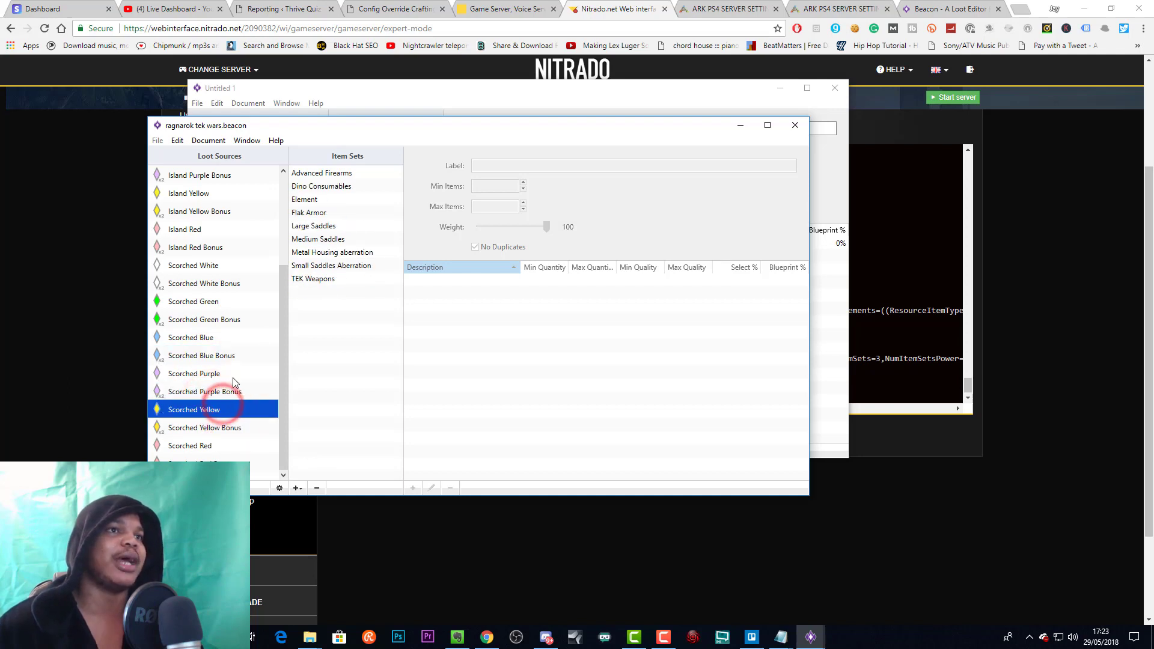
{"action": "left_click", "coordinate": [221, 341]}
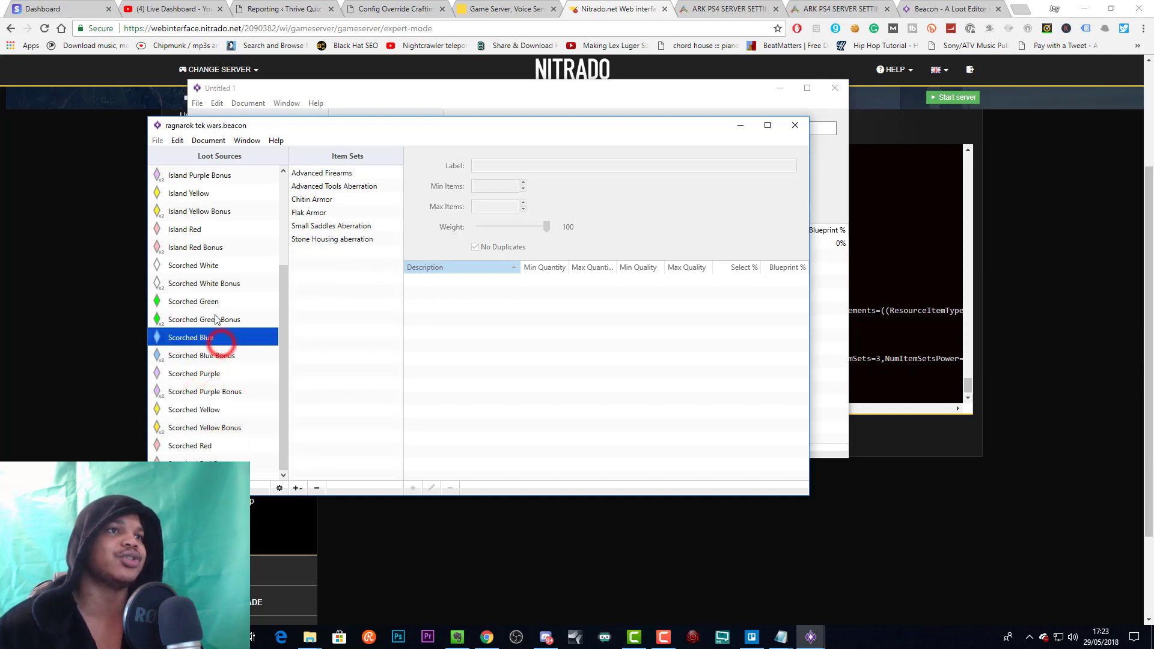
{"action": "left_click", "coordinate": [214, 319]}
{"action": "left_click", "coordinate": [197, 284]}
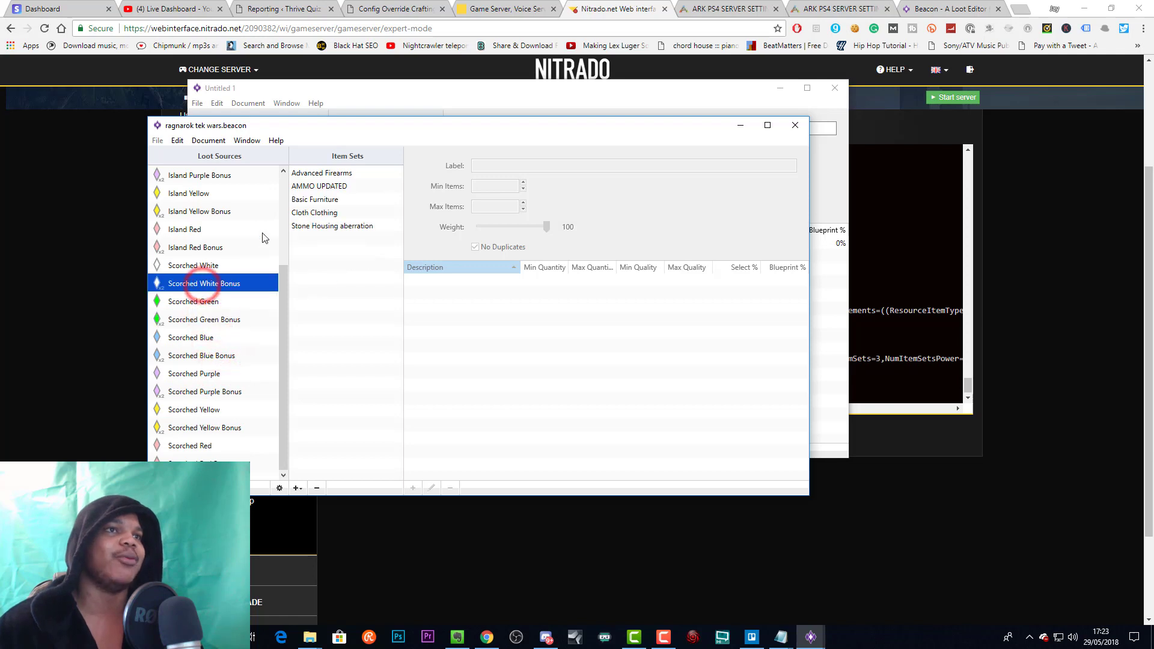
{"action": "left_click", "coordinate": [223, 316]}
{"action": "left_click", "coordinate": [218, 300]}
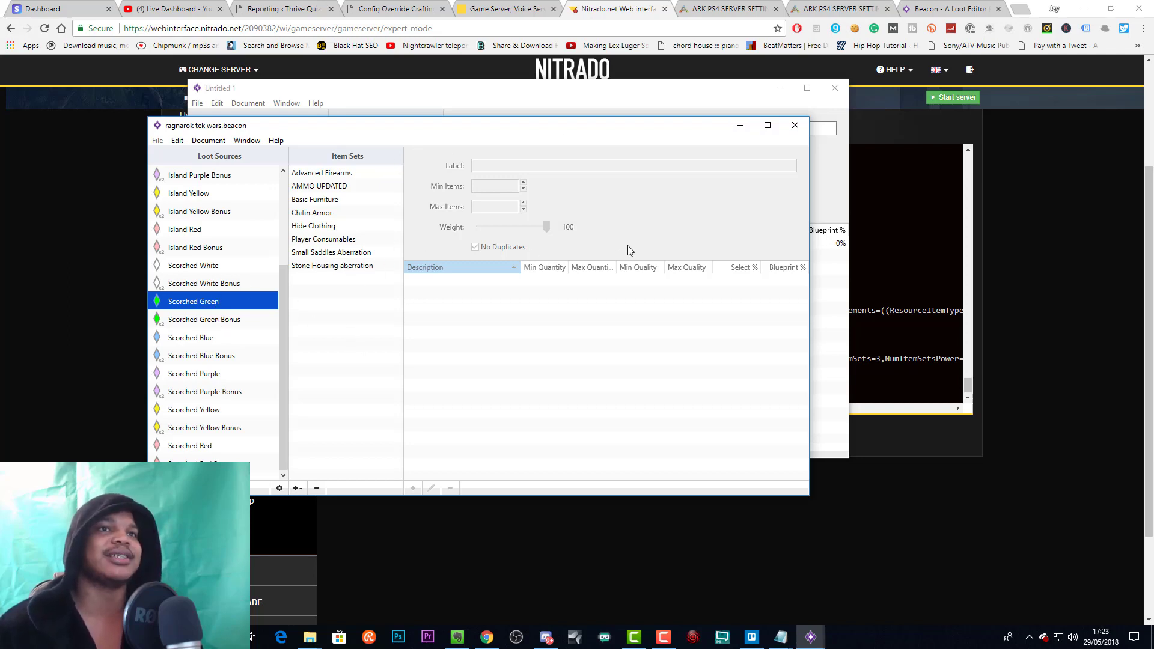
Step: Close ragnarok tek wars.beacon and the Untitled 1 loot document, discarding the unsaved changes
{"action": "left_click", "coordinate": [794, 126]}
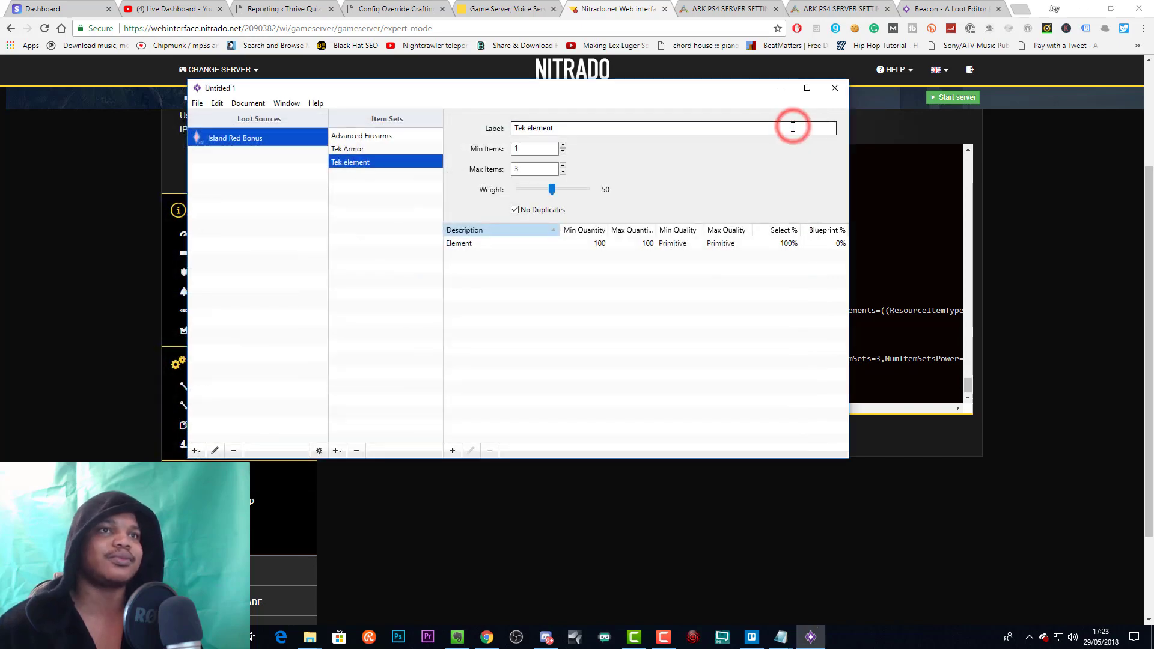
{"action": "left_click", "coordinate": [831, 90]}
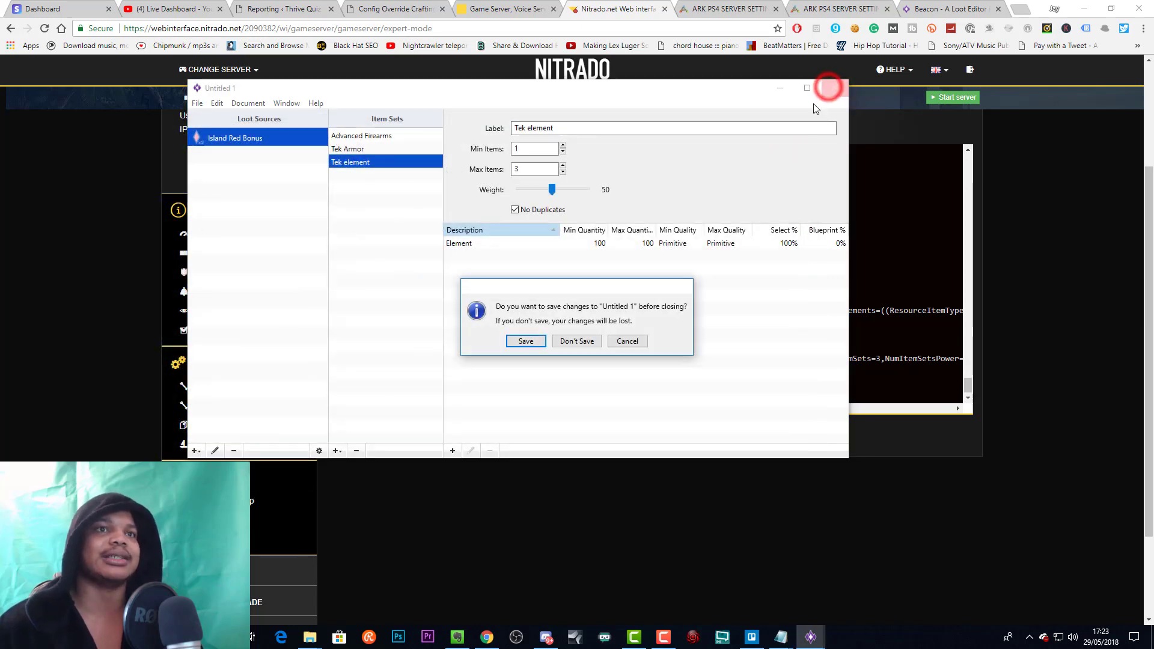
{"action": "left_click", "coordinate": [577, 341]}
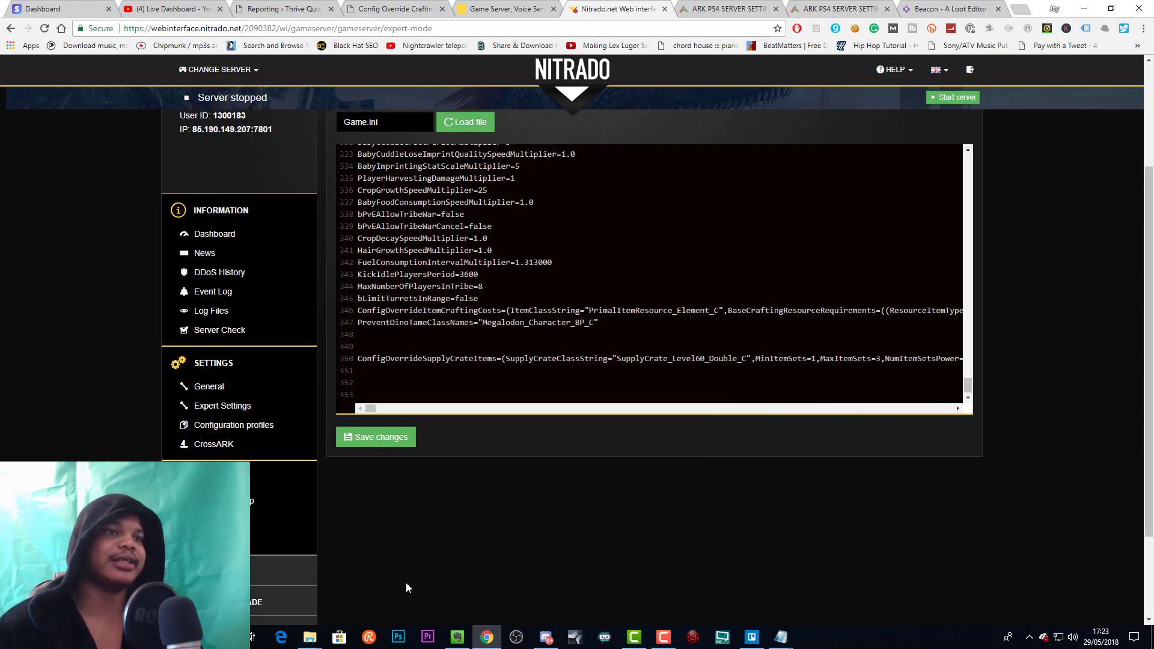
Step: Switch to File Explorer's Product PDFs folder and open Ragnarok TEK WAR Drops.txt in Notepad
{"action": "mouse_move", "coordinate": [310, 637]}
{"action": "left_click", "coordinate": [433, 592]}
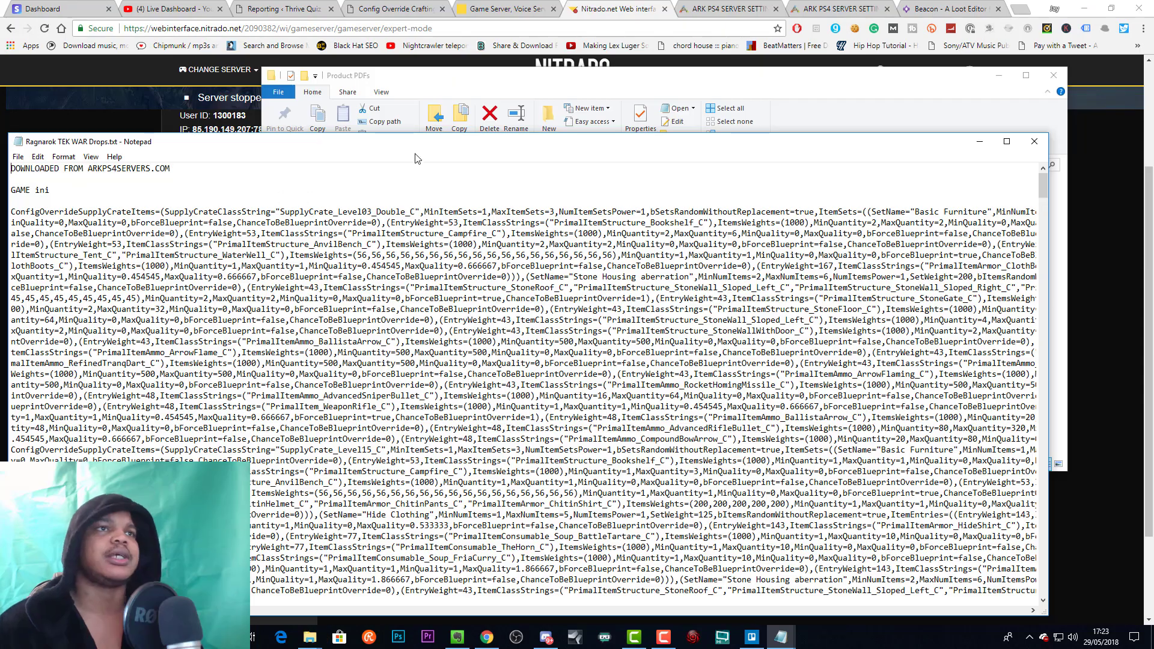
Step: Copy the entire contents of Ragnarok TEK WAR Drops.txt
{"action": "left_click_drag", "start_coordinate": [438, 145], "coordinate": [484, 79]}
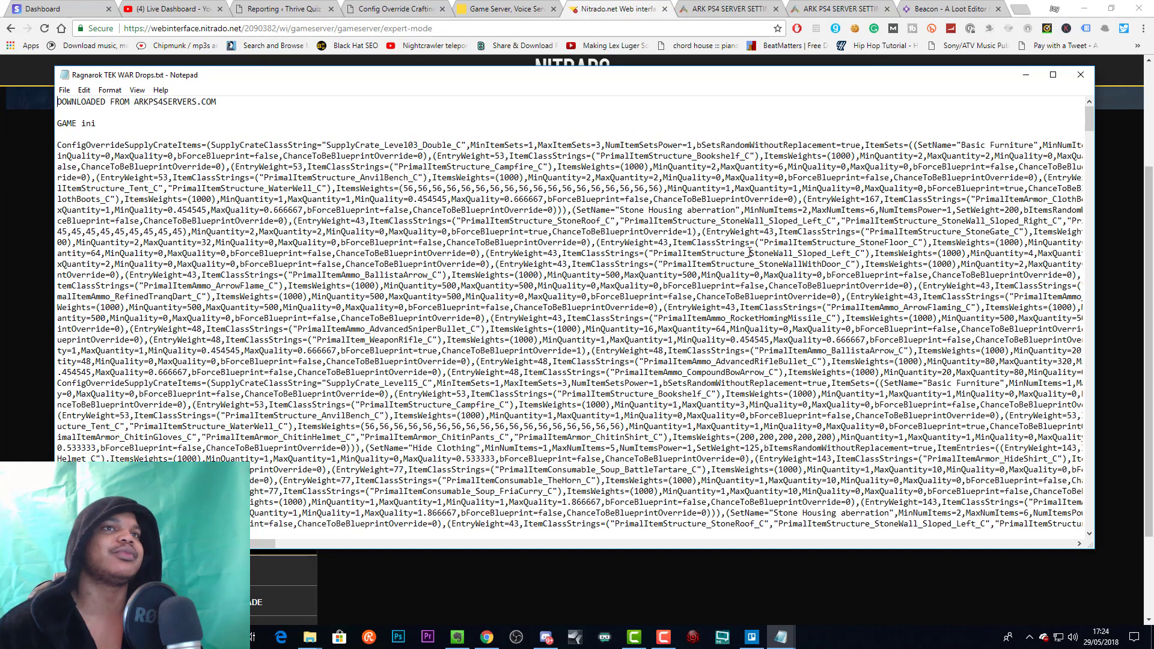
{"action": "left_click_drag", "start_coordinate": [1089, 122], "coordinate": [1080, 532]}
{"action": "left_click", "coordinate": [952, 419]}
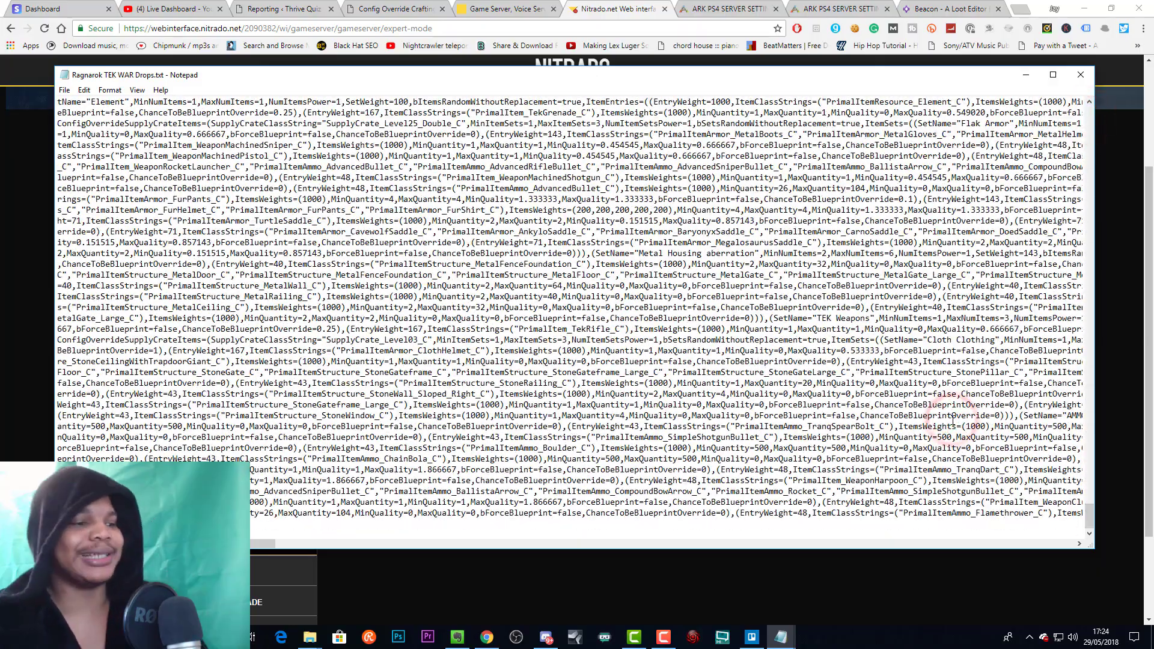
{"action": "key", "text": "ctrl+a"}
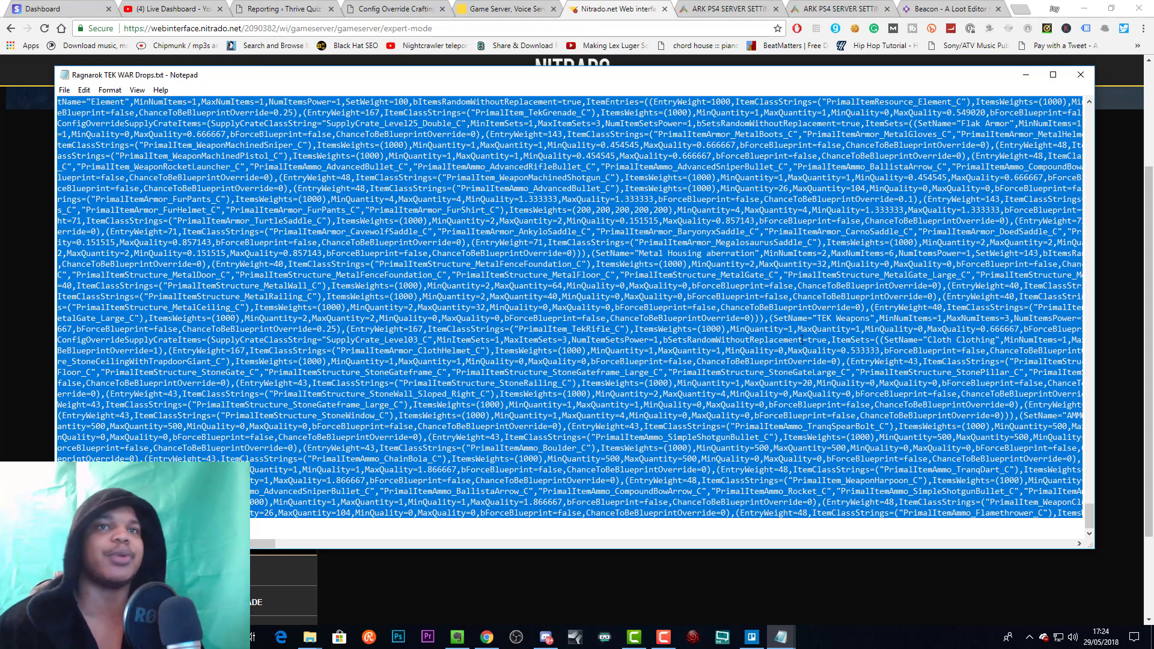
Step: Switch to Nitrado's expert mode in Chrome and paste the Ragnarok TEK loot code at line 352 of Game.ini
{"action": "left_click", "coordinate": [1117, 267]}
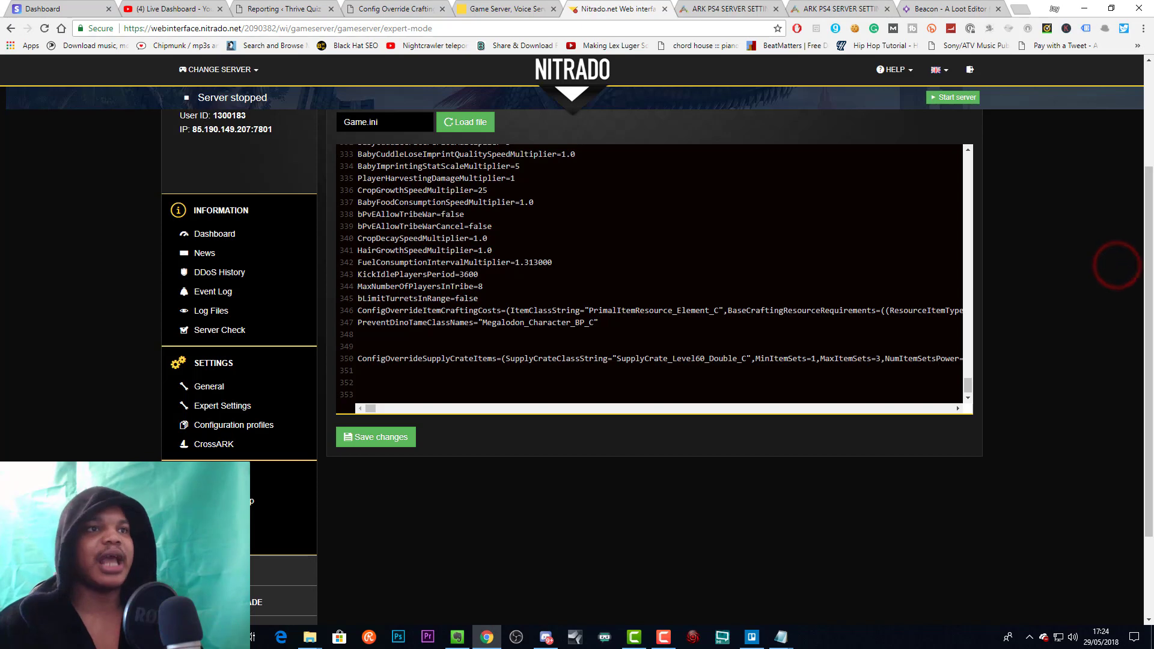
{"action": "left_click", "coordinate": [400, 383]}
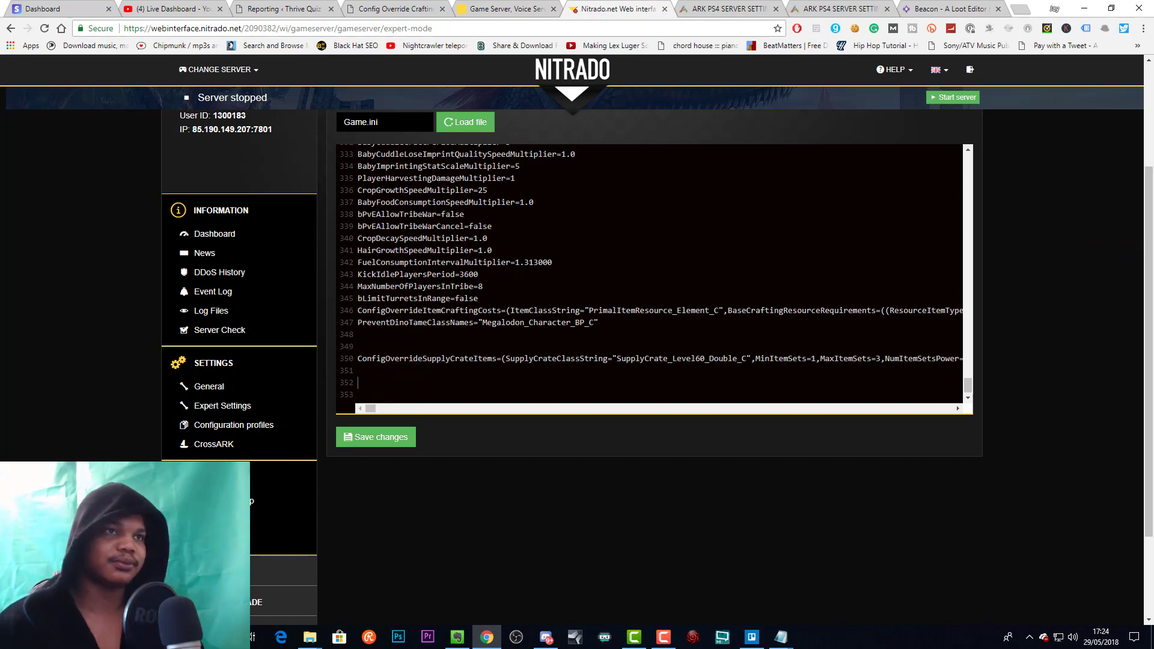
{"action": "key", "text": "ctrl+v"}
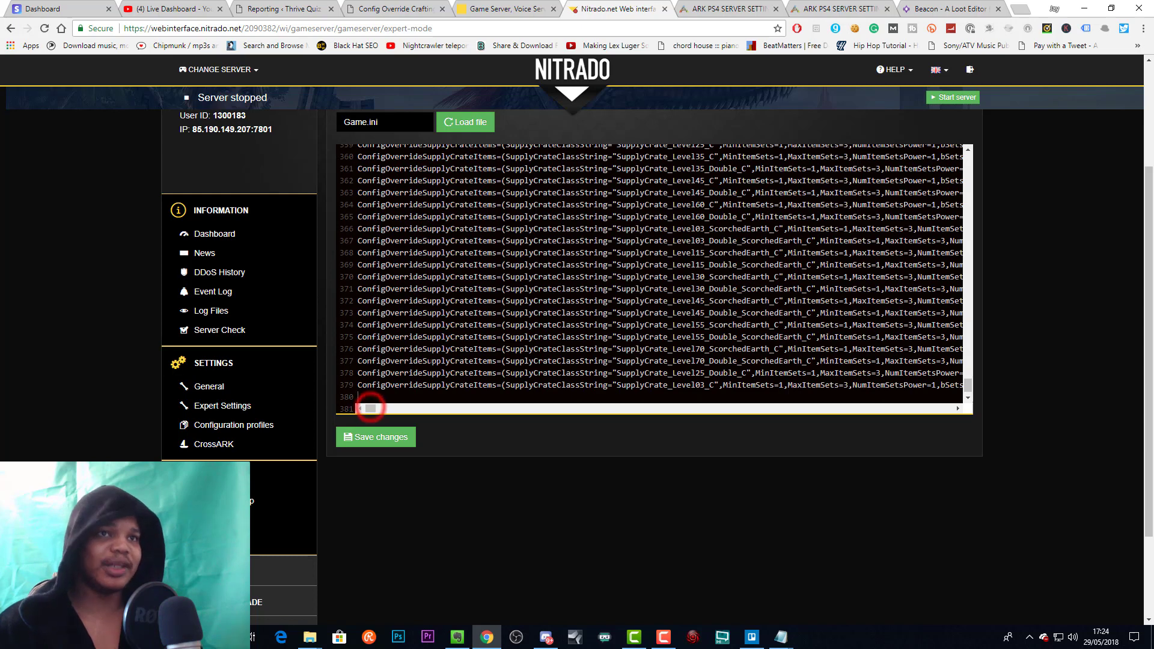
Step: Delete the pasted header lines "DOWNLOADED FROM ARKPS4SERVERS.COM" and "GAME ini" and the surplus blank line above the loot code
{"action": "scroll", "coordinate": [767, 277], "scroll_direction": "up", "scroll_amount": 5}
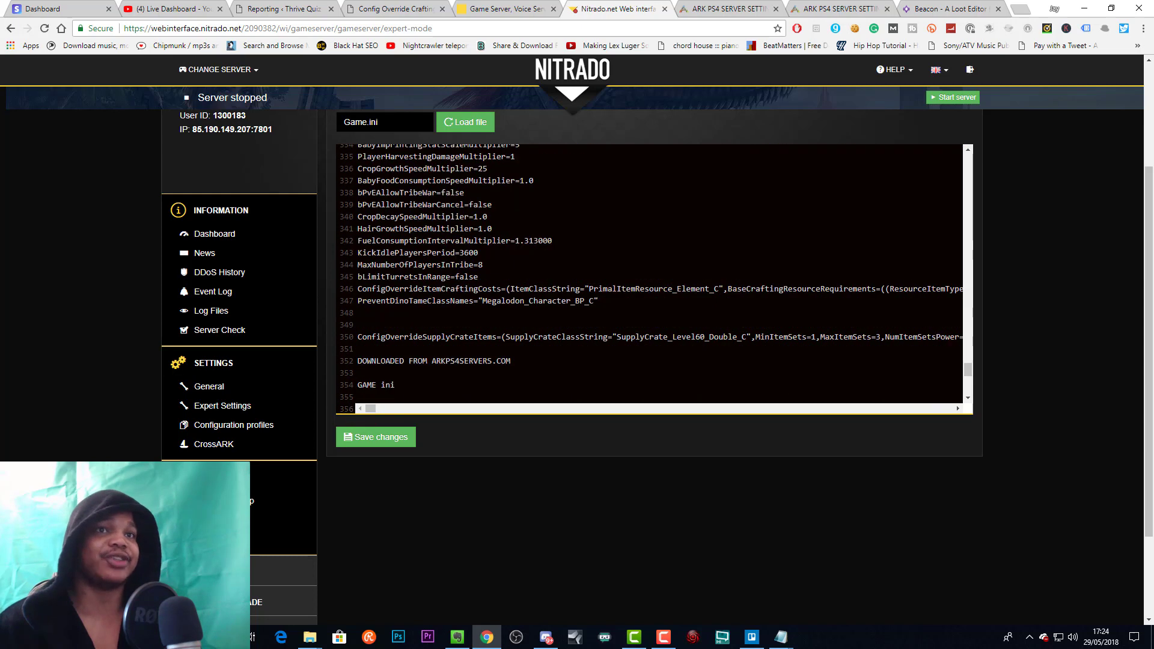
{"action": "scroll", "coordinate": [767, 278], "scroll_direction": "down", "scroll_amount": 4}
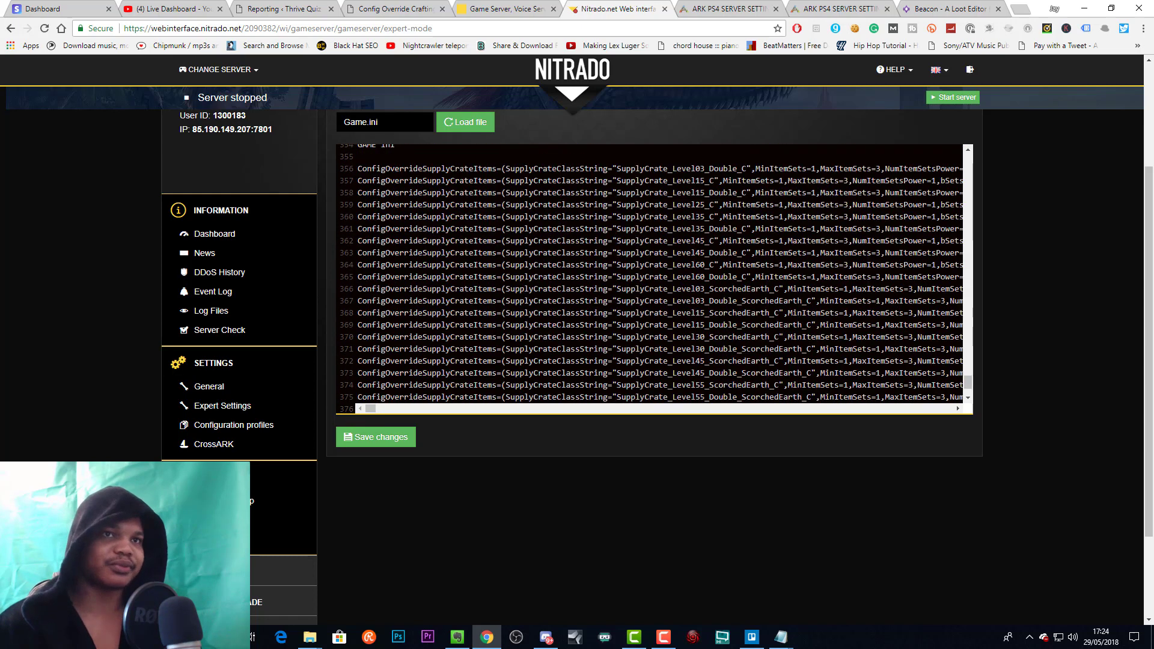
{"action": "scroll", "coordinate": [655, 277], "scroll_direction": "up", "scroll_amount": 4}
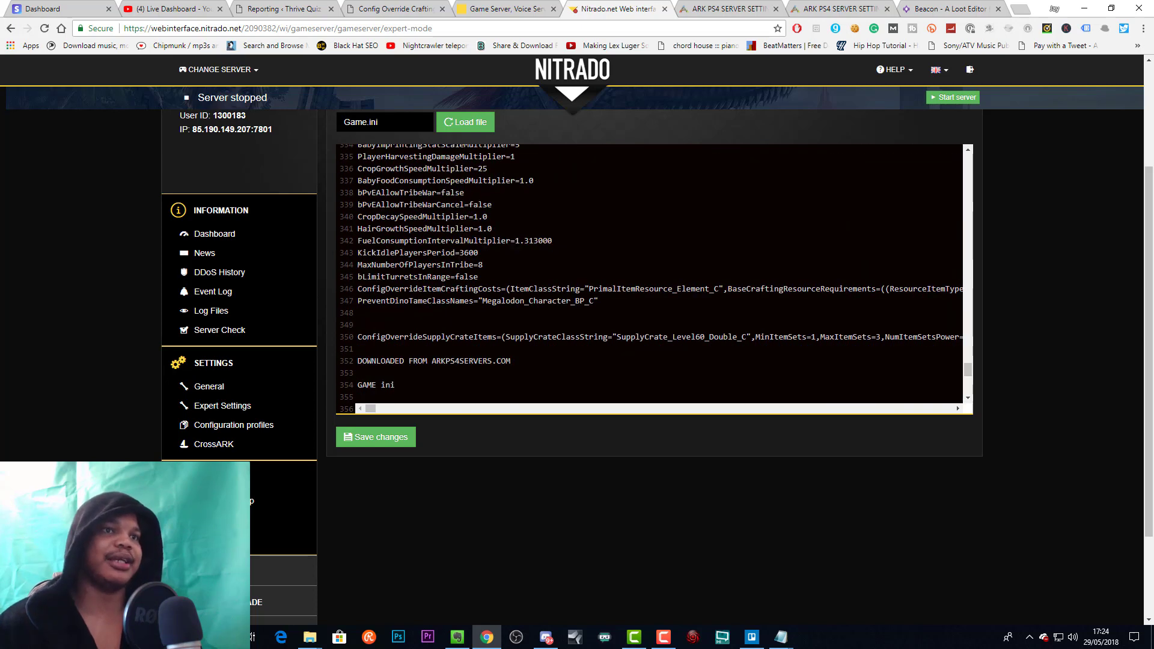
{"action": "left_click_drag", "start_coordinate": [395, 386], "coordinate": [358, 359]}
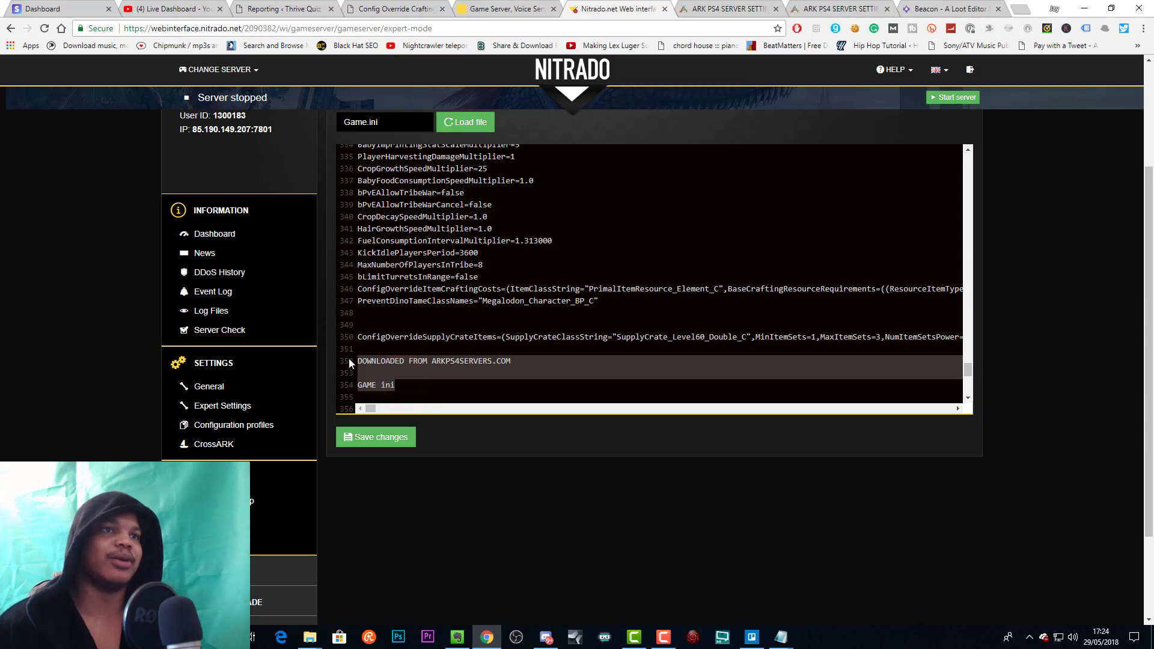
{"action": "key", "text": "ctrl+v"}
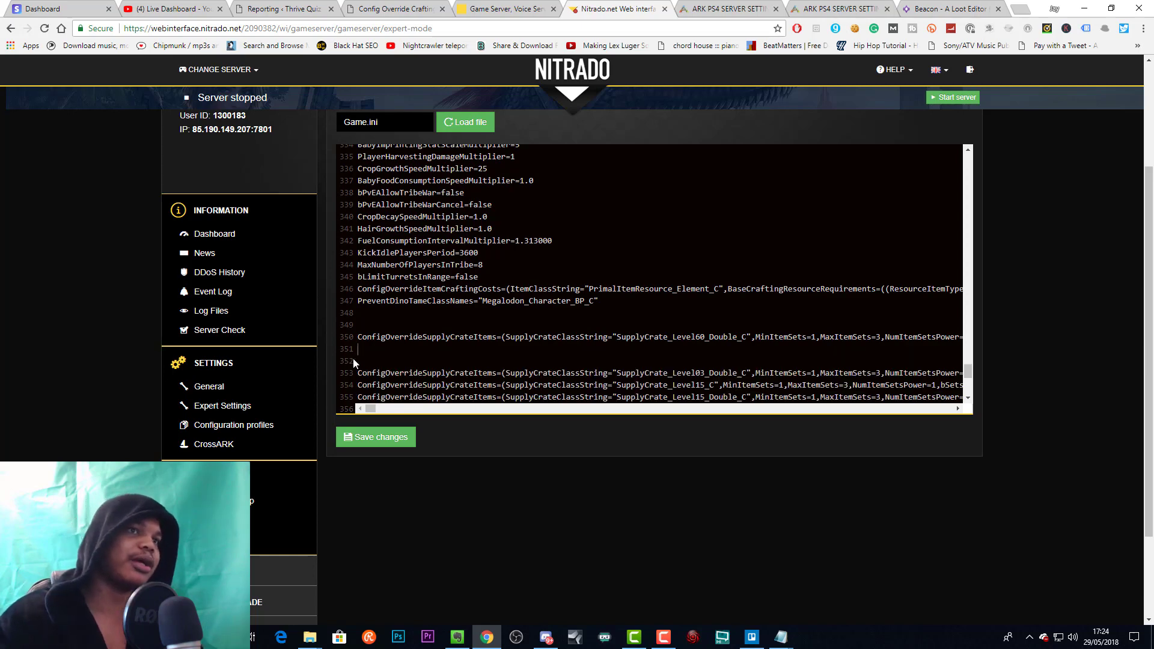
{"action": "key", "text": "End"}
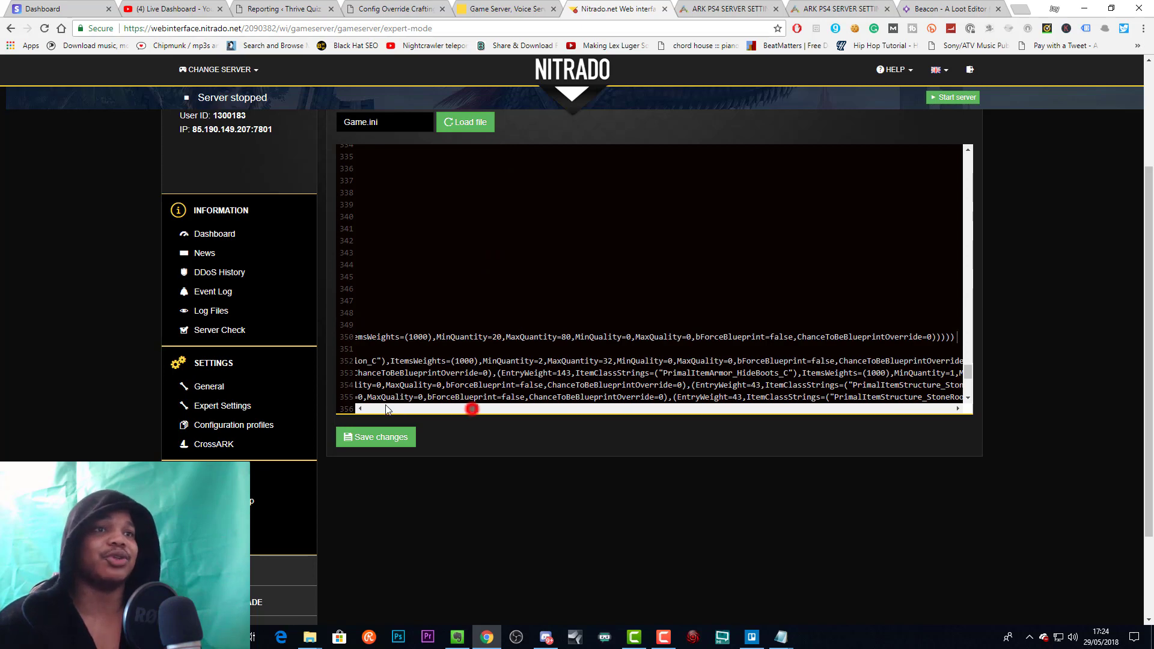
{"action": "mouse_move", "coordinate": [386, 409]}
{"action": "left_mouse_down"}
{"action": "mouse_move", "coordinate": [327, 408]}
{"action": "mouse_move", "coordinate": [369, 412]}
{"action": "left_mouse_up"}
{"action": "left_click", "coordinate": [958, 409]}
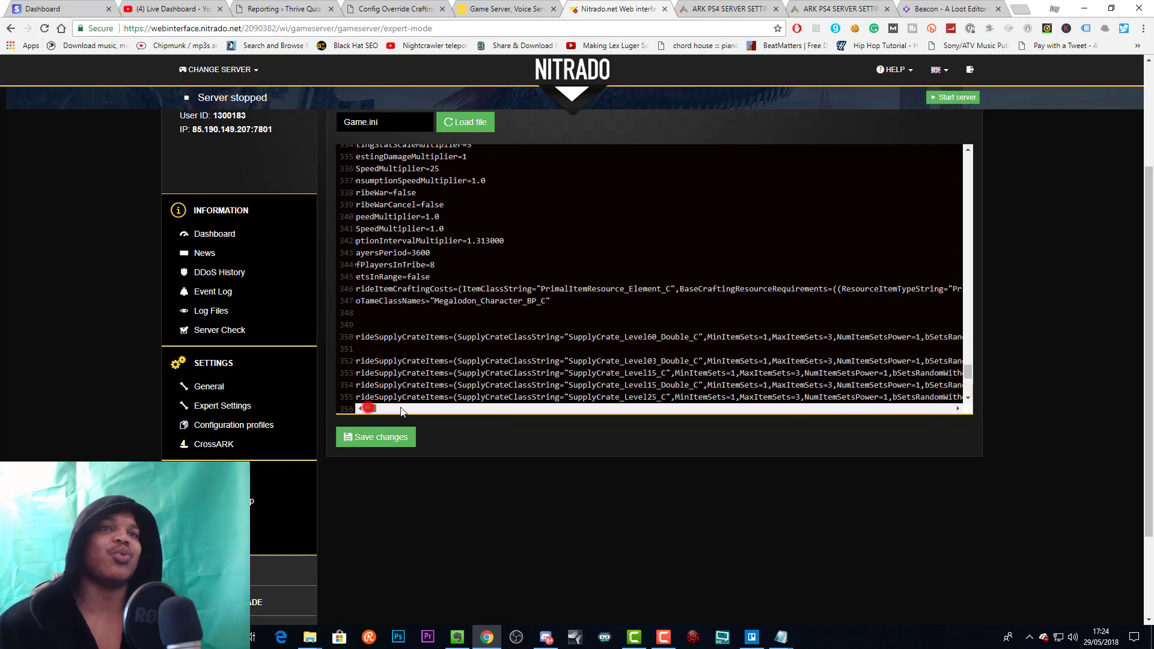
{"action": "left_click_drag", "start_coordinate": [402, 412], "coordinate": [452, 422]}
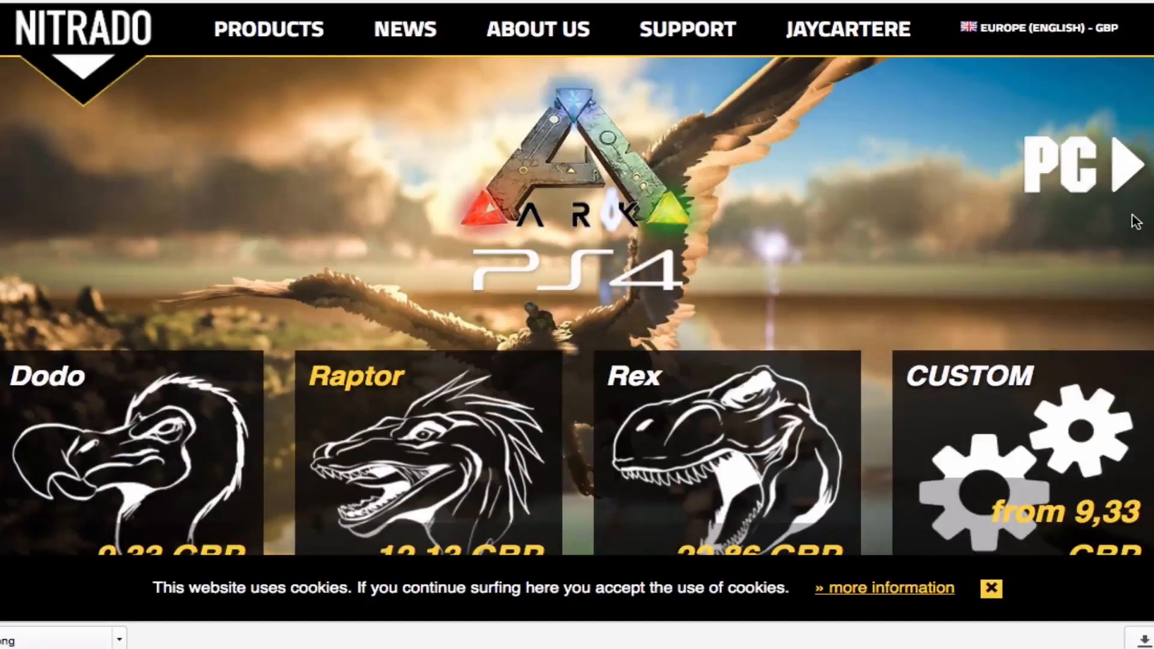
Step: Examine the ARK PS4 server packages on Nitrado's product page, including prices, slots, game description, features and payment options
{"action": "scroll", "coordinate": [1134, 219], "scroll_direction": "down", "scroll_amount": 3}
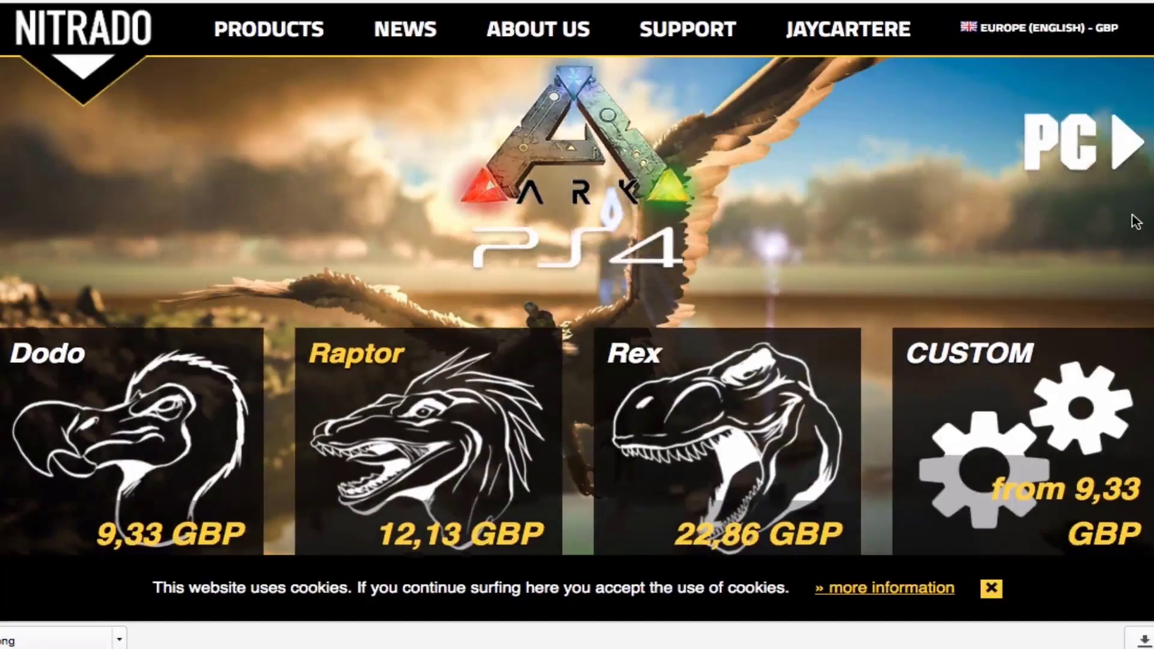
{"action": "scroll", "coordinate": [1134, 219], "scroll_direction": "down", "scroll_amount": 4}
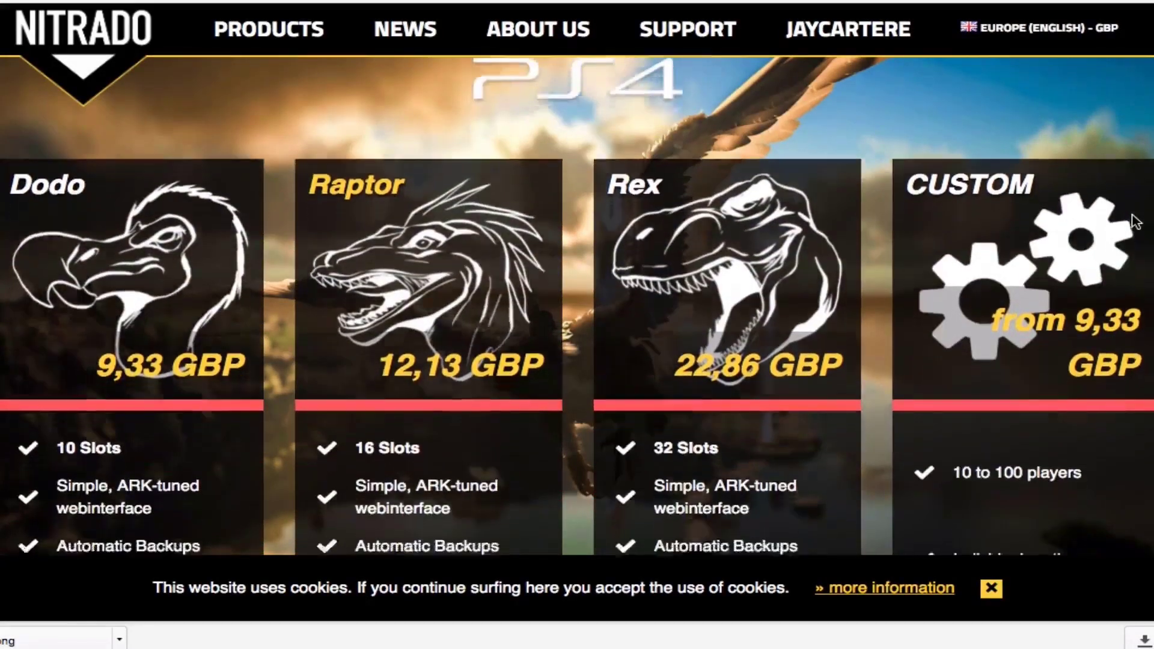
{"action": "scroll", "coordinate": [1136, 221], "scroll_direction": "down", "scroll_amount": 2}
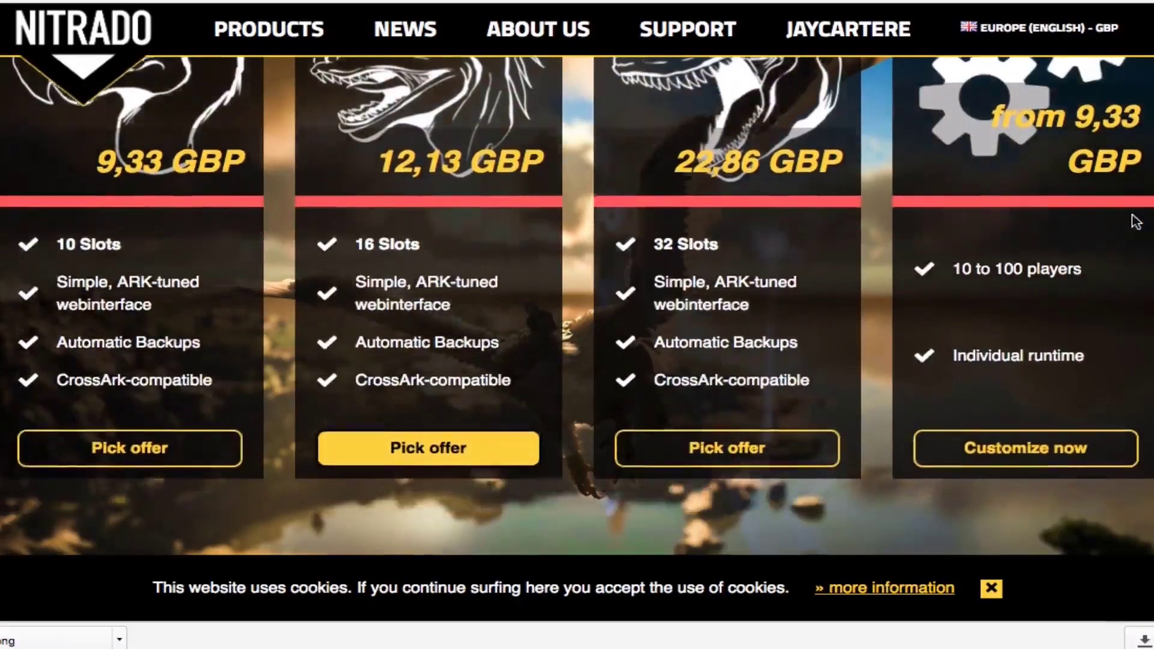
{"action": "scroll", "coordinate": [1135, 221], "scroll_direction": "down", "scroll_amount": 4}
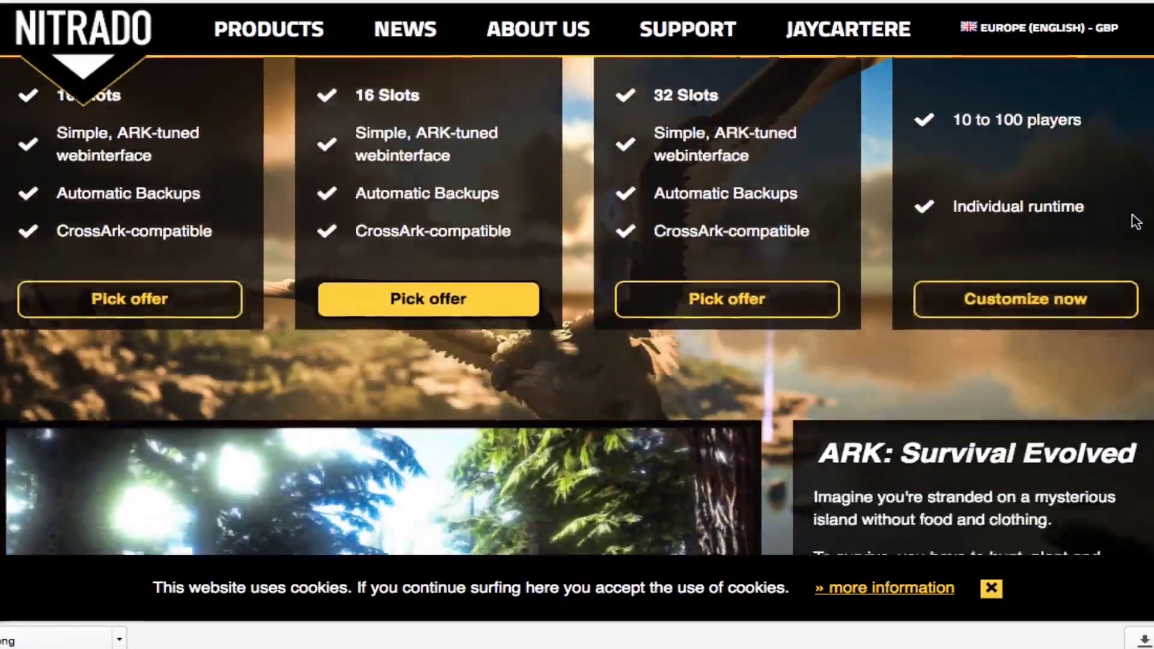
{"action": "scroll", "coordinate": [1135, 221], "scroll_direction": "down", "scroll_amount": 2}
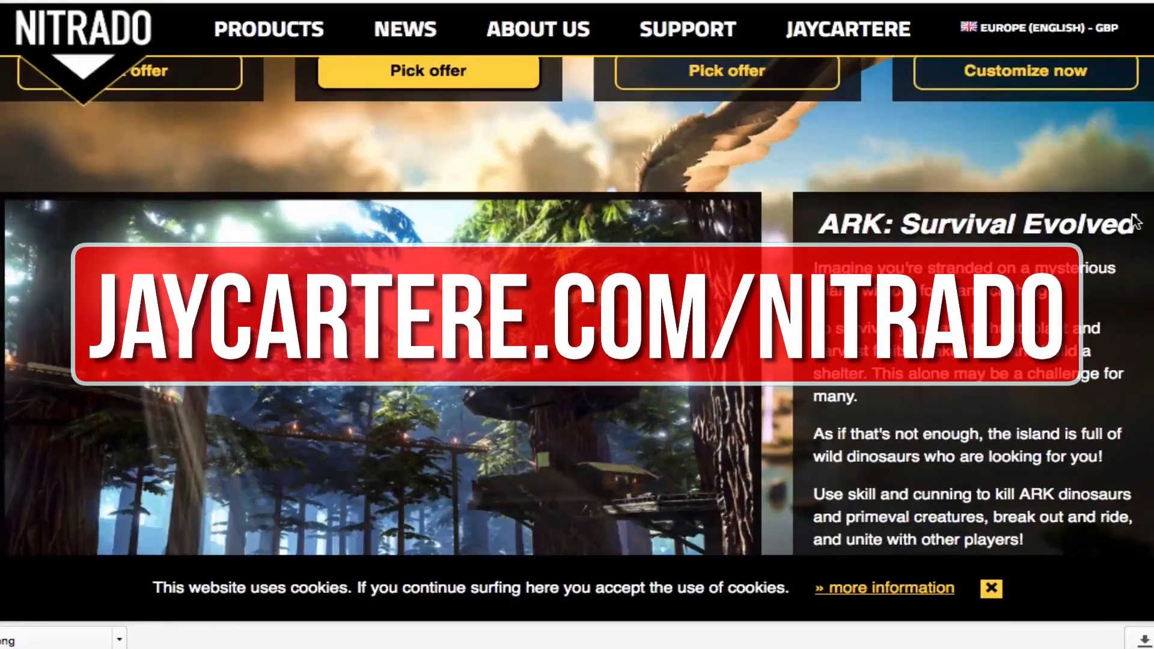
{"action": "scroll", "coordinate": [1135, 221], "scroll_direction": "down", "scroll_amount": 1}
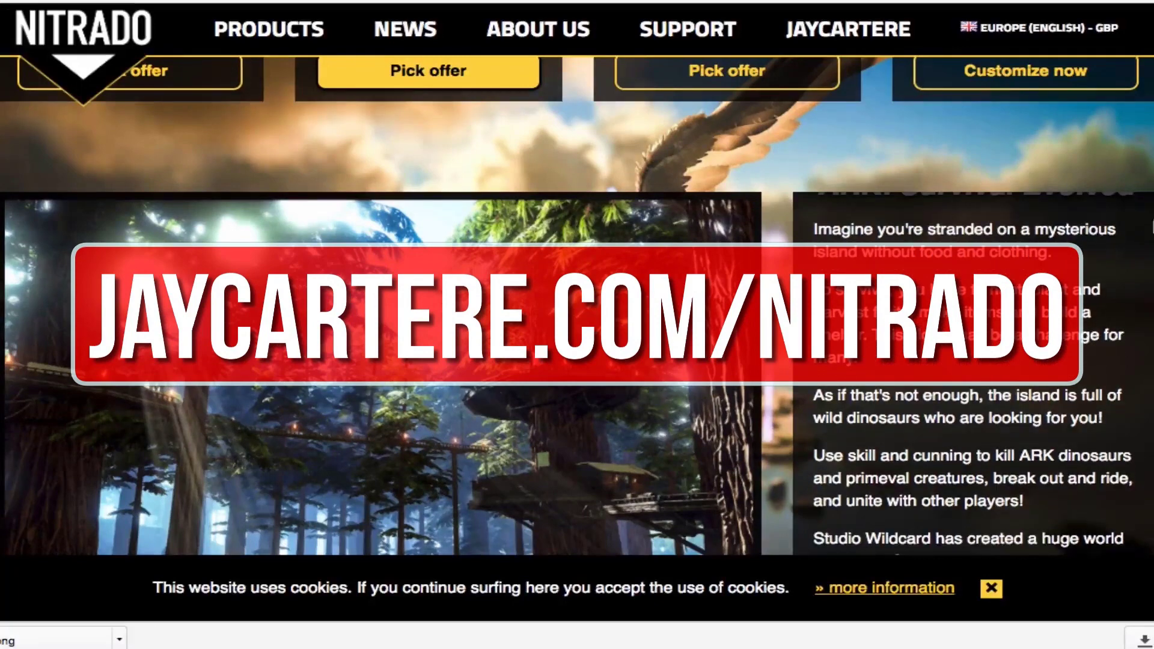
{"action": "scroll", "coordinate": [577, 306], "scroll_direction": "down", "scroll_amount": 3}
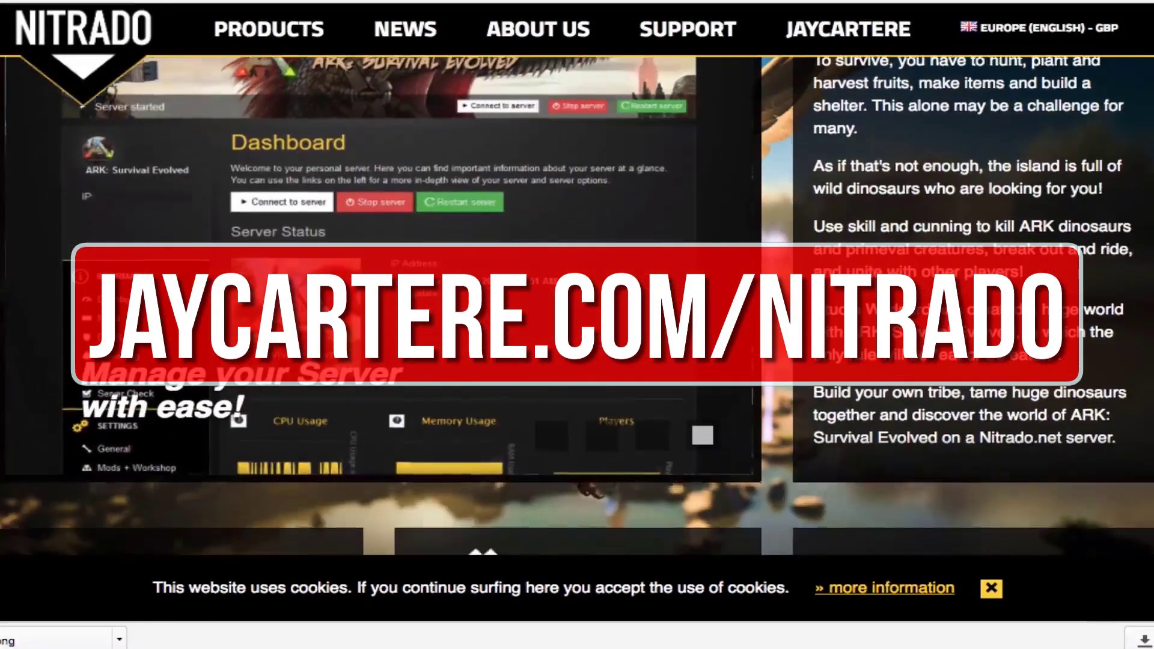
{"action": "scroll", "coordinate": [578, 306], "scroll_direction": "down", "scroll_amount": 4}
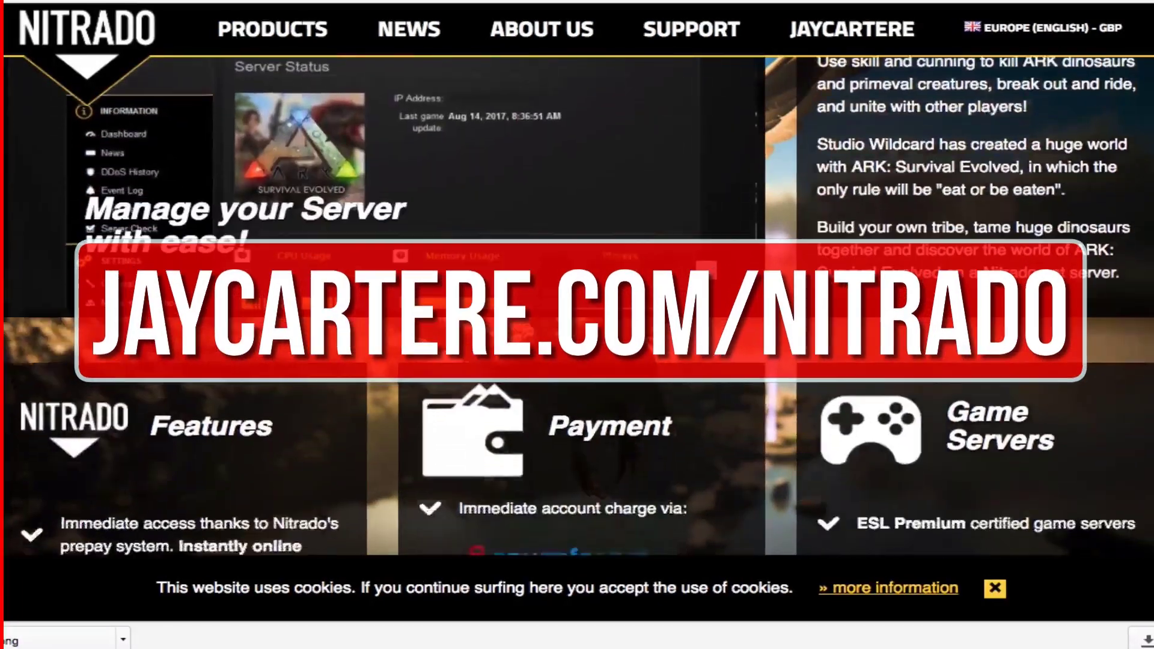